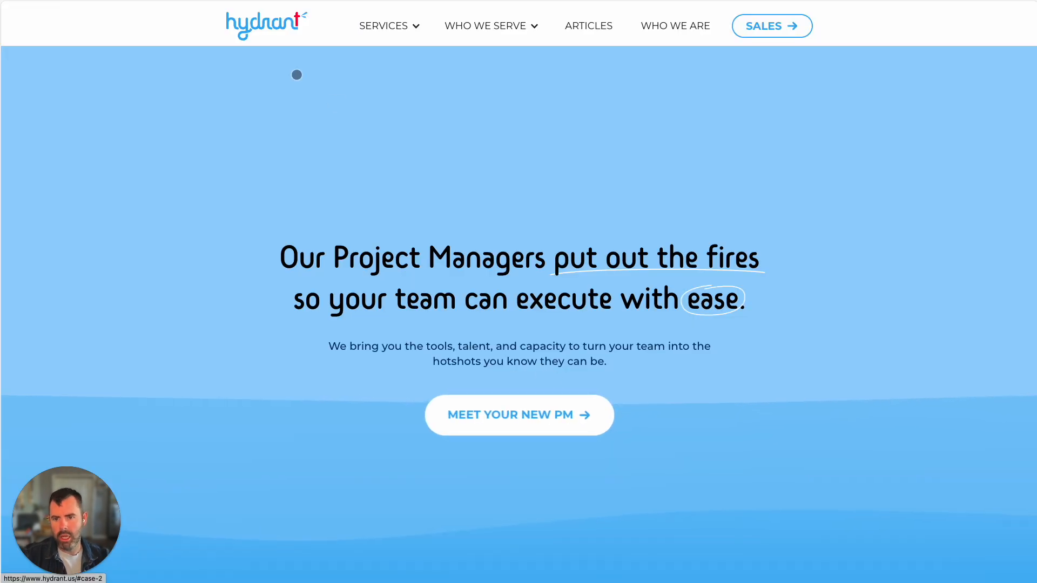
Scroll the Hydrant homepage down to the 'Hi. I'm Jed.' founder section
{"action": "scroll", "coordinate": [594, 362], "scroll_direction": "down", "scroll_amount": 20}
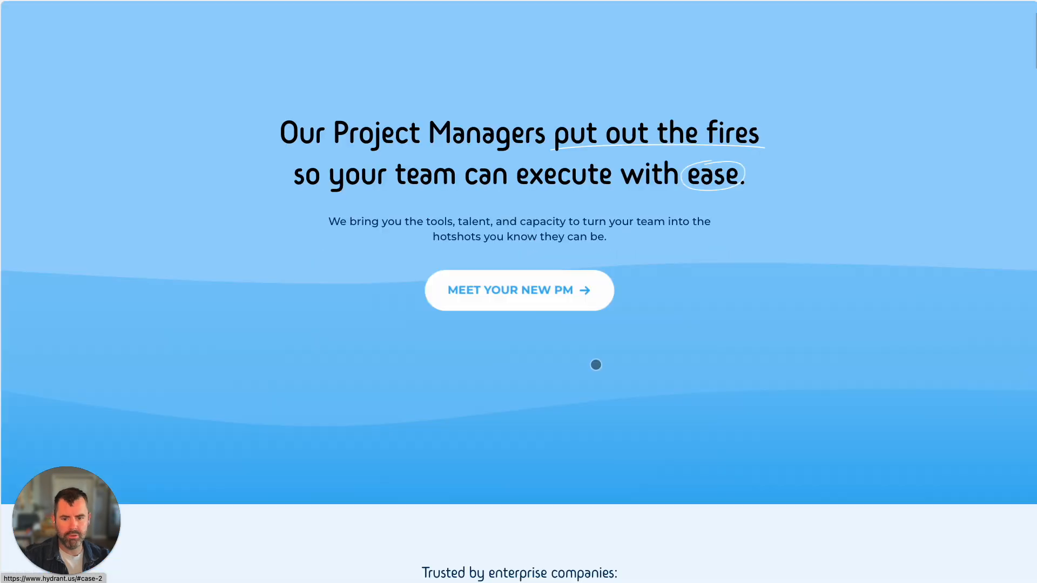
{"action": "scroll", "coordinate": [607, 367], "scroll_direction": "down", "scroll_amount": 20}
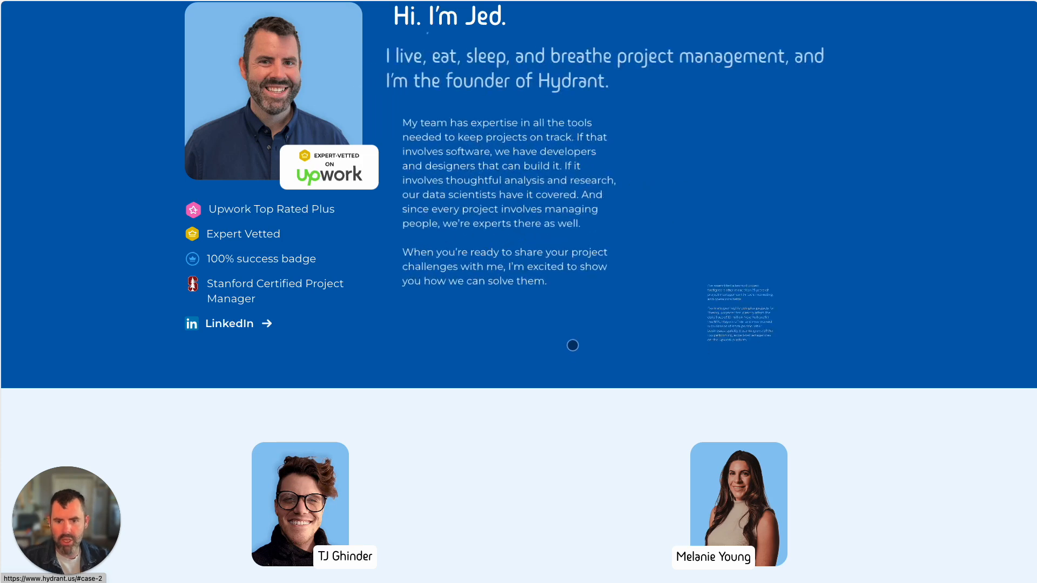
{"action": "scroll", "coordinate": [571, 356], "scroll_direction": "up", "scroll_amount": 3}
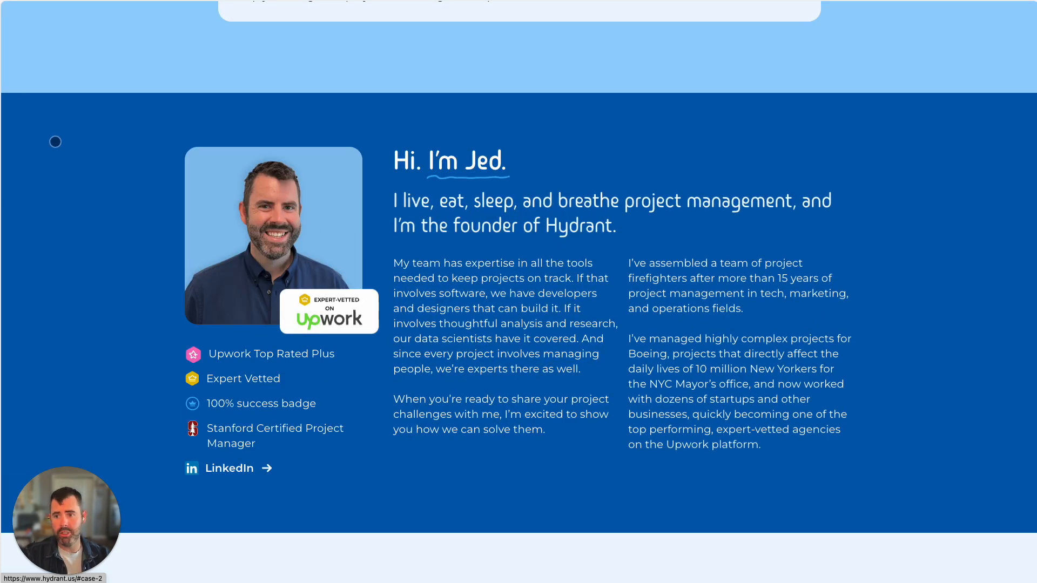
Glance at the email automation task, then leave Email Integration settings for the workspace Inbox
{"action": "mouse_move", "coordinate": [1, 21]}
{"action": "left_click", "coordinate": [21, 5]}
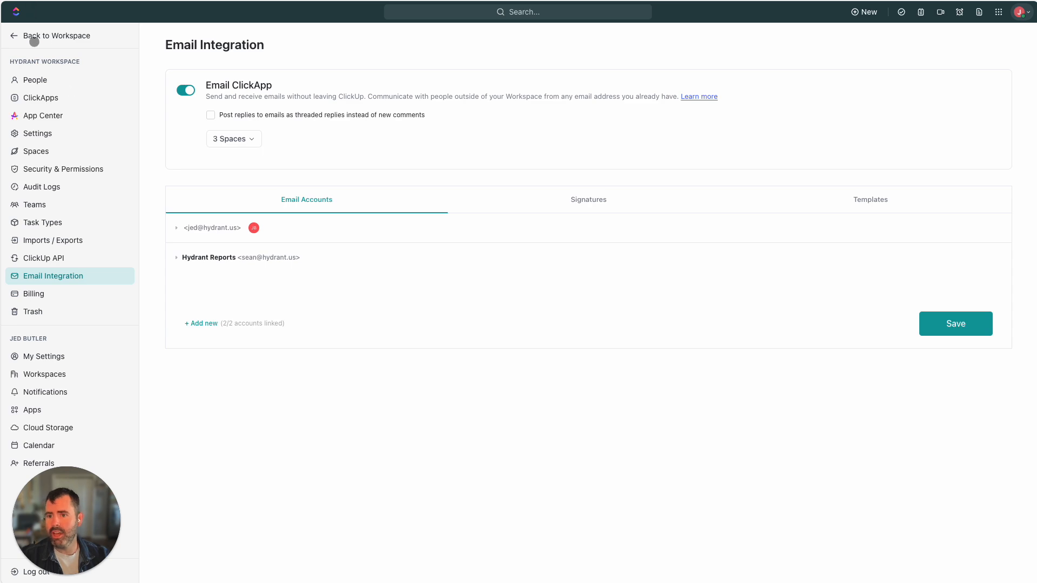
{"action": "left_click", "coordinate": [22, 29]}
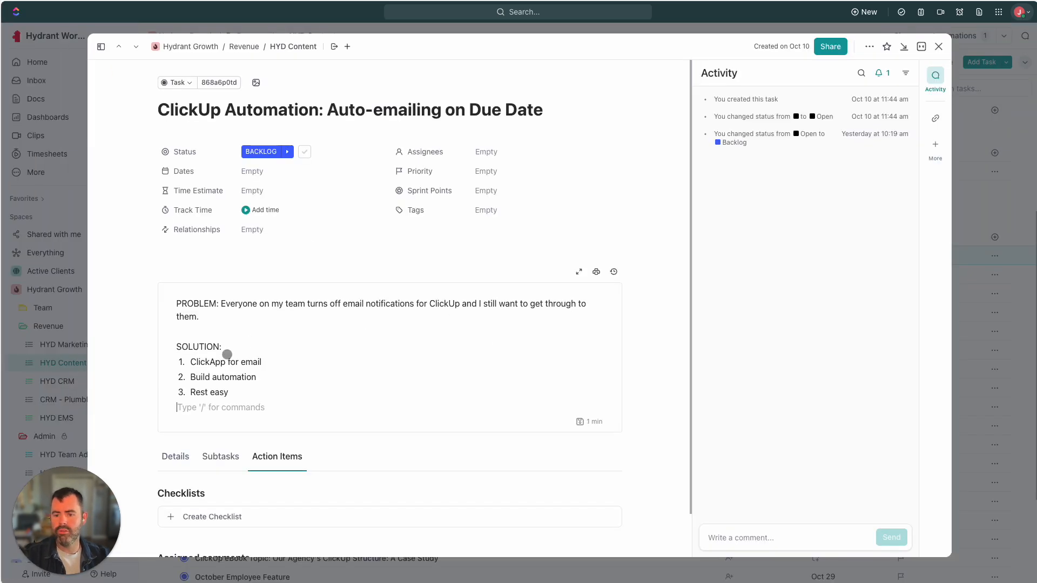
{"action": "key", "text": "ctrl+Tab"}
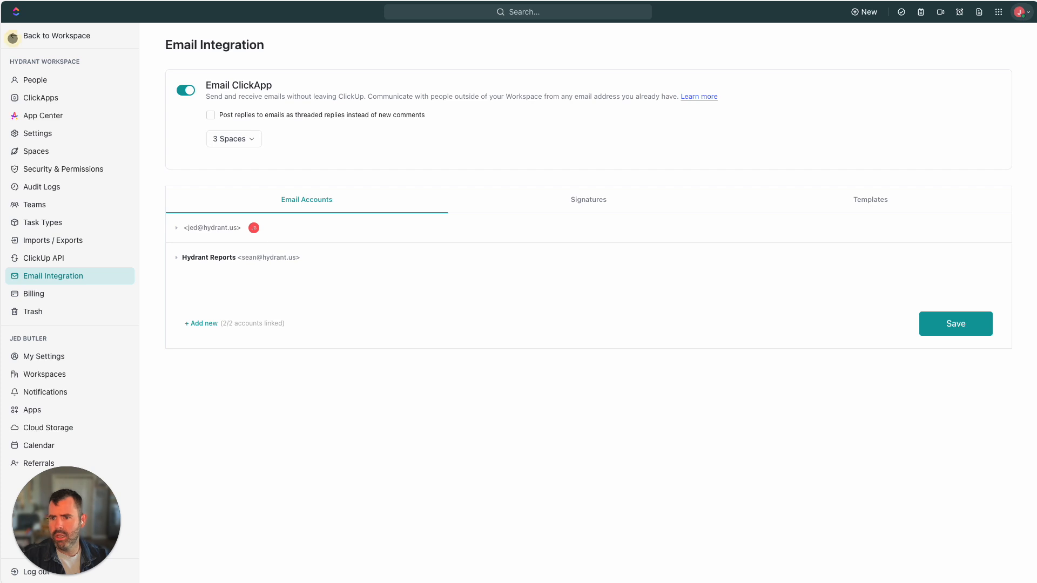
{"action": "left_click", "coordinate": [13, 38]}
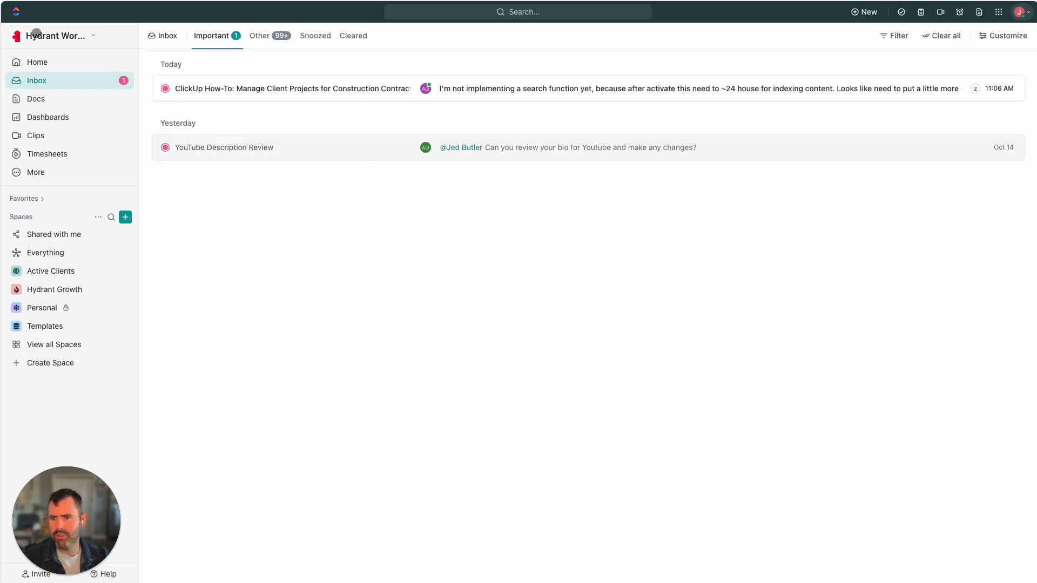
Configure Gmail from the App Center's Email integrations to reach the Email Integration settings
{"action": "left_click", "coordinate": [14, 33]}
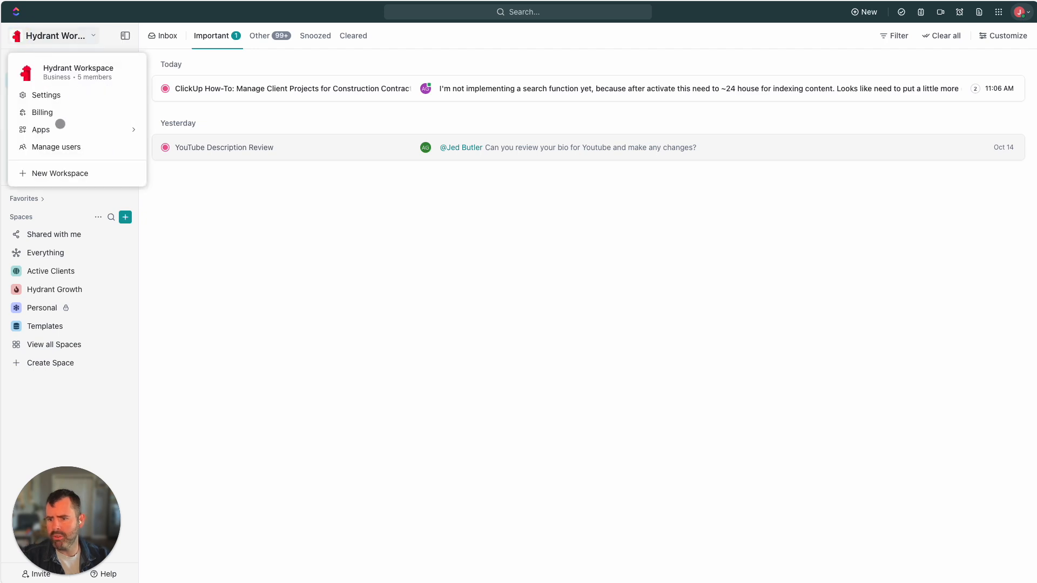
{"action": "left_click", "coordinate": [51, 130]}
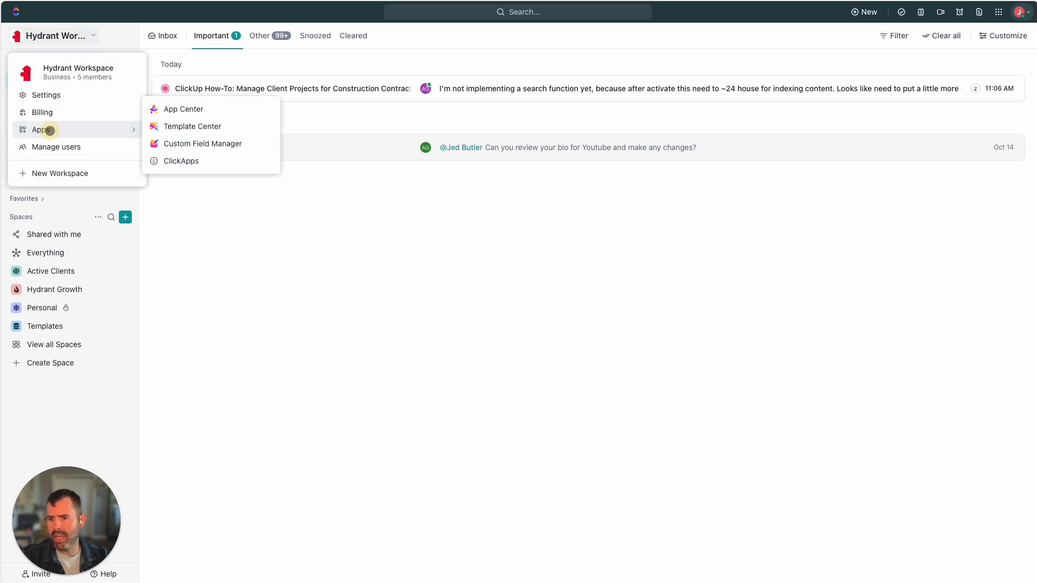
{"action": "left_click", "coordinate": [192, 110]}
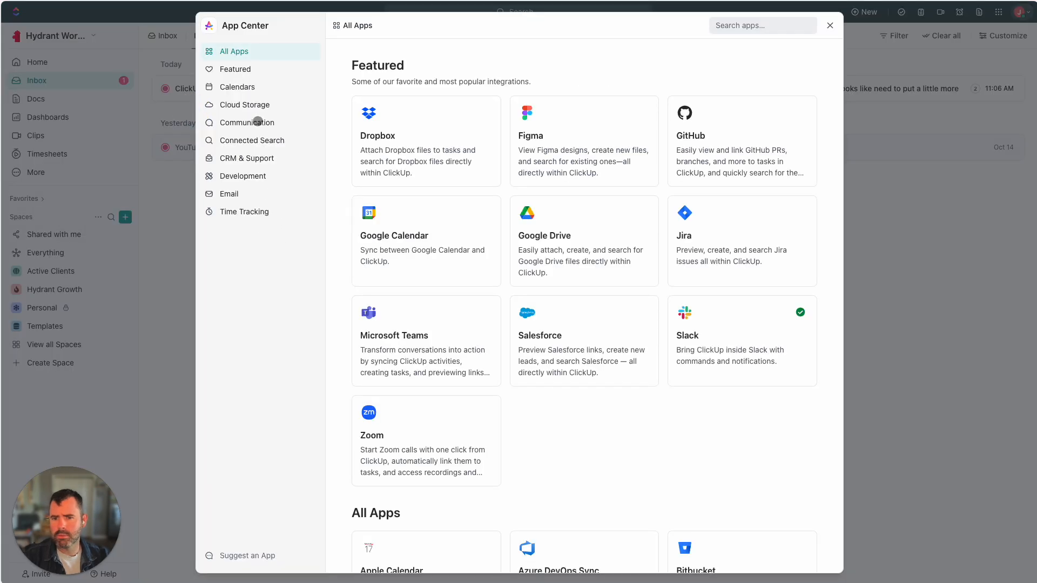
{"action": "left_click", "coordinate": [250, 123]}
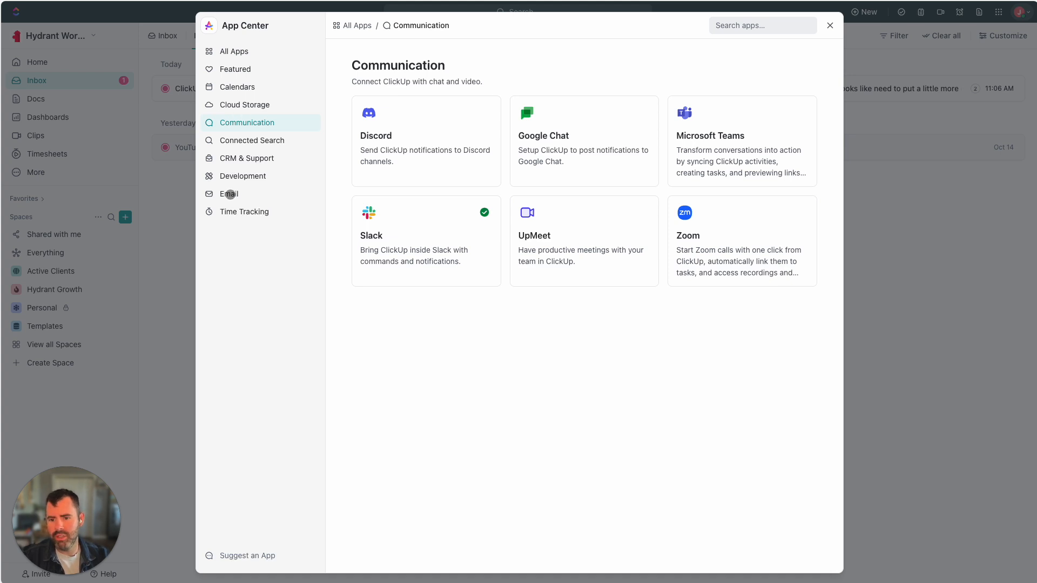
{"action": "left_click", "coordinate": [235, 194]}
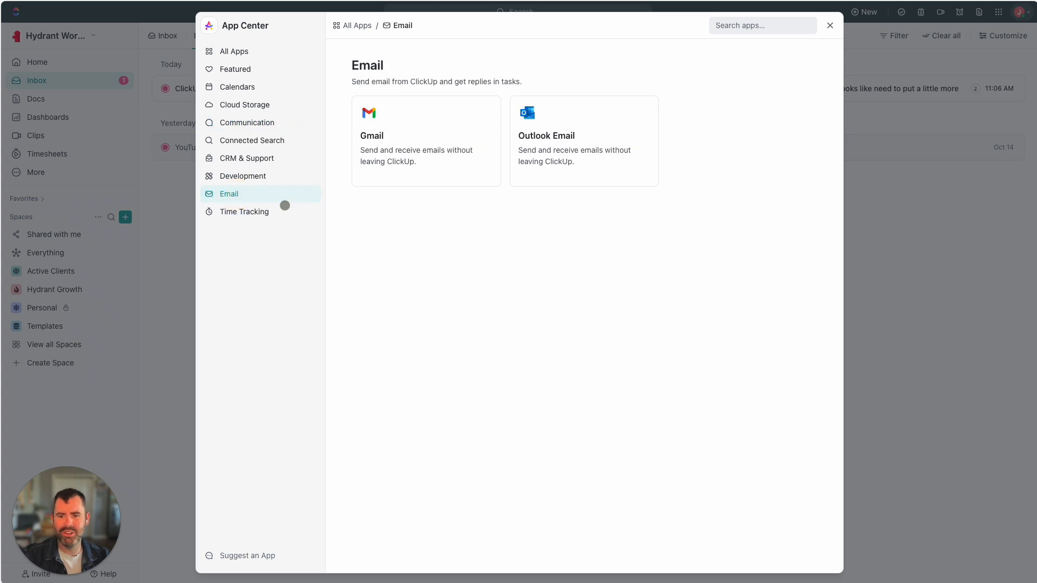
{"action": "left_click", "coordinate": [432, 153]}
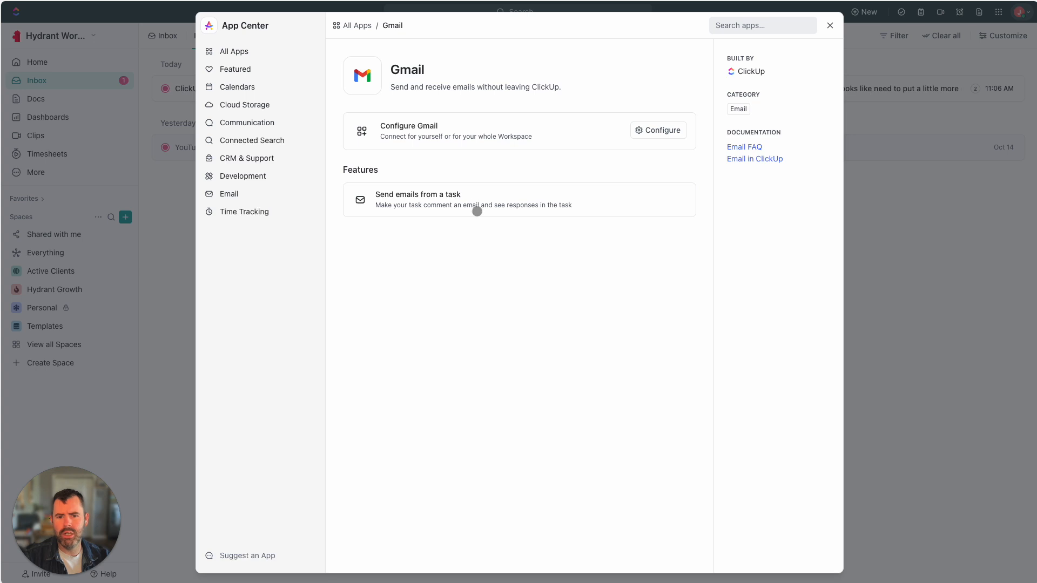
{"action": "left_click", "coordinate": [664, 130]}
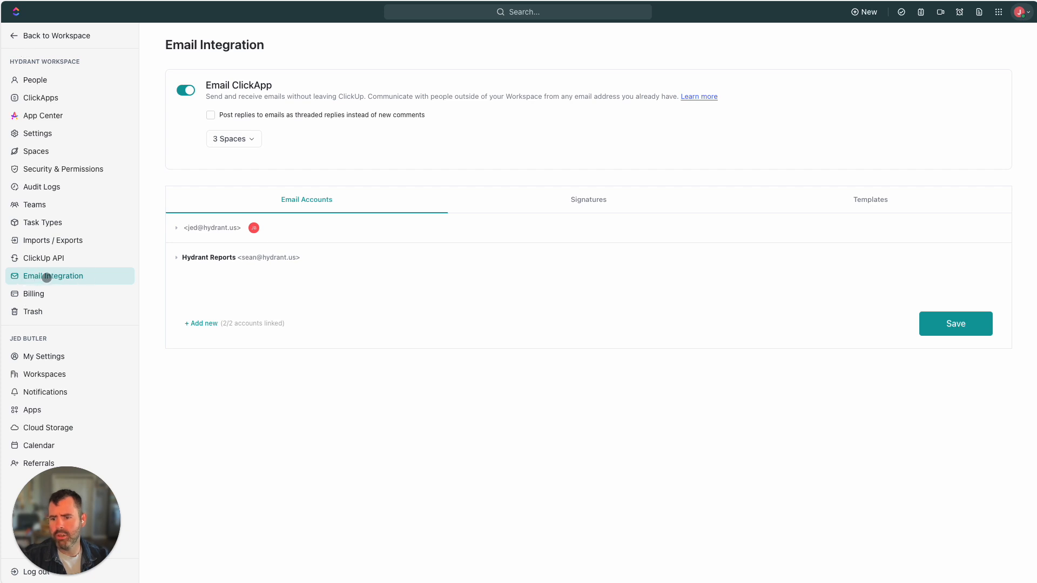
{"action": "left_click", "coordinate": [11, 35]}
{"action": "left_click", "coordinate": [19, 36]}
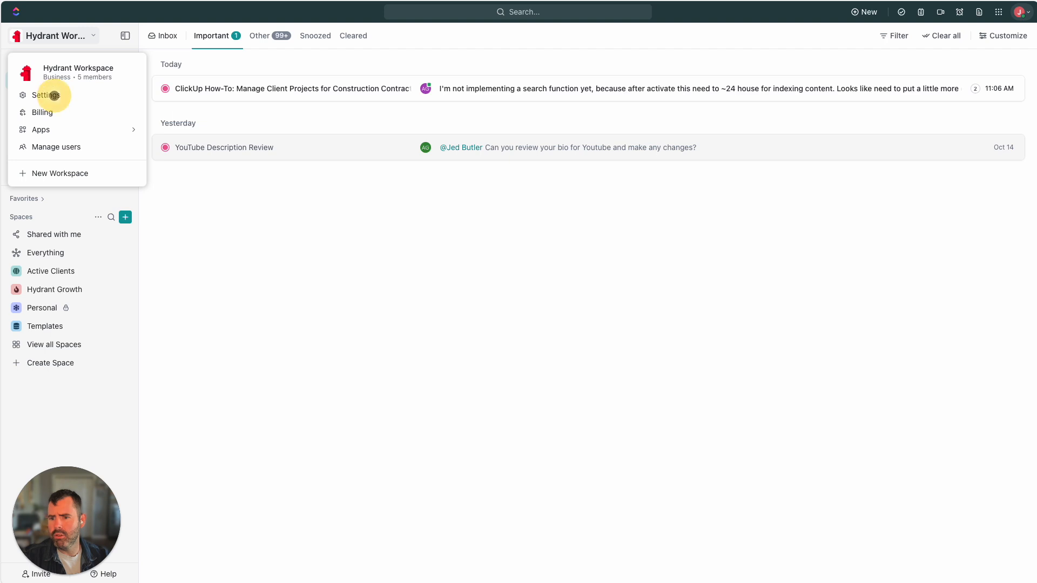
{"action": "left_click", "coordinate": [51, 96]}
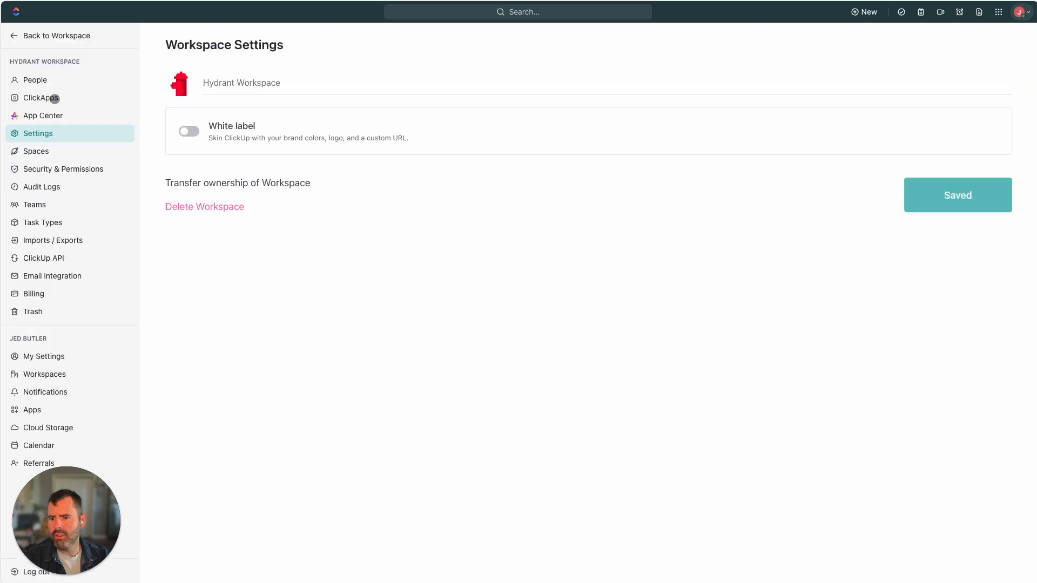
{"action": "left_click", "coordinate": [51, 275]}
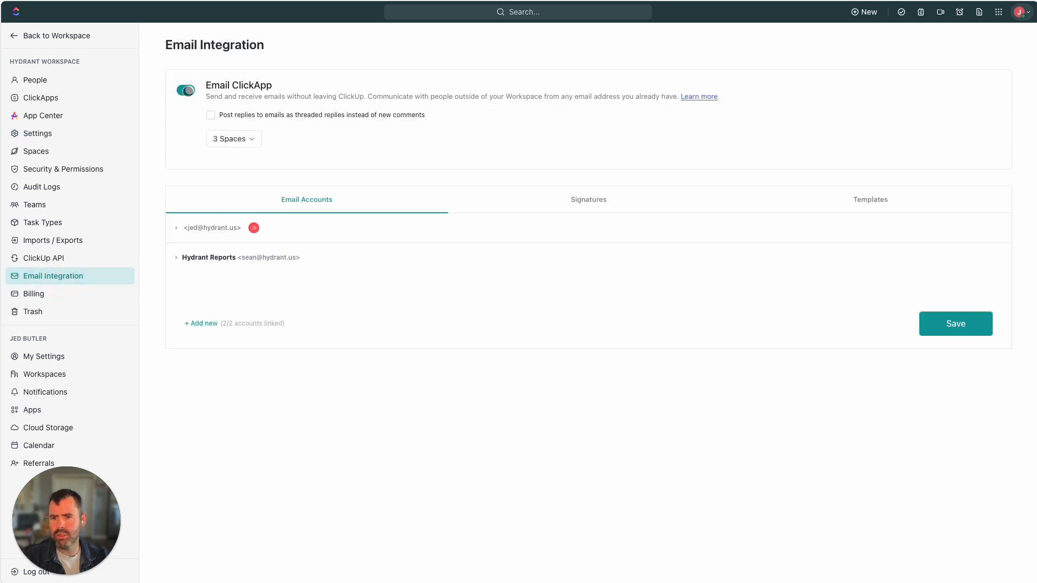
{"action": "left_click", "coordinate": [240, 140]}
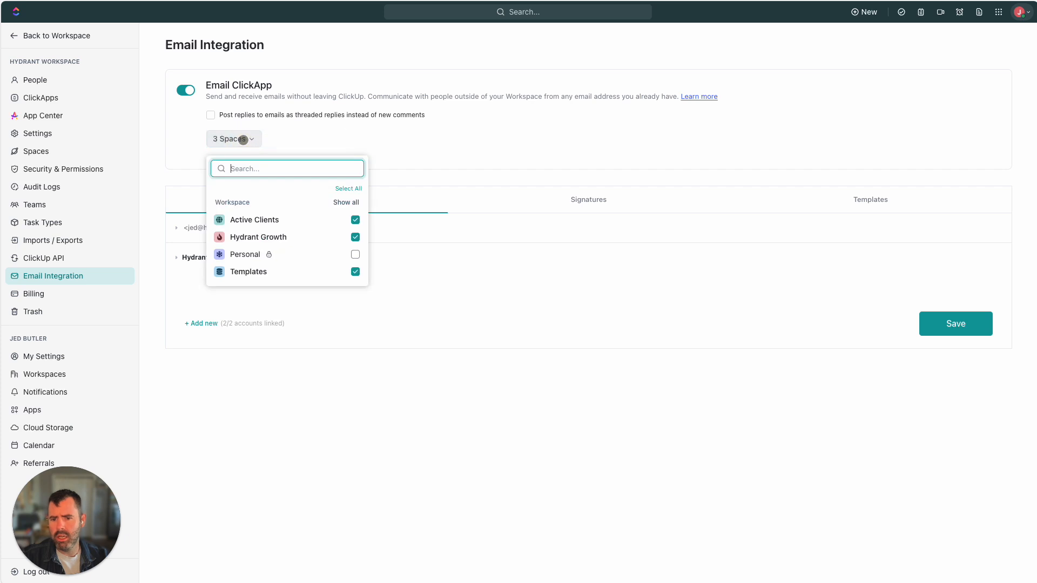
{"action": "left_click", "coordinate": [358, 404]}
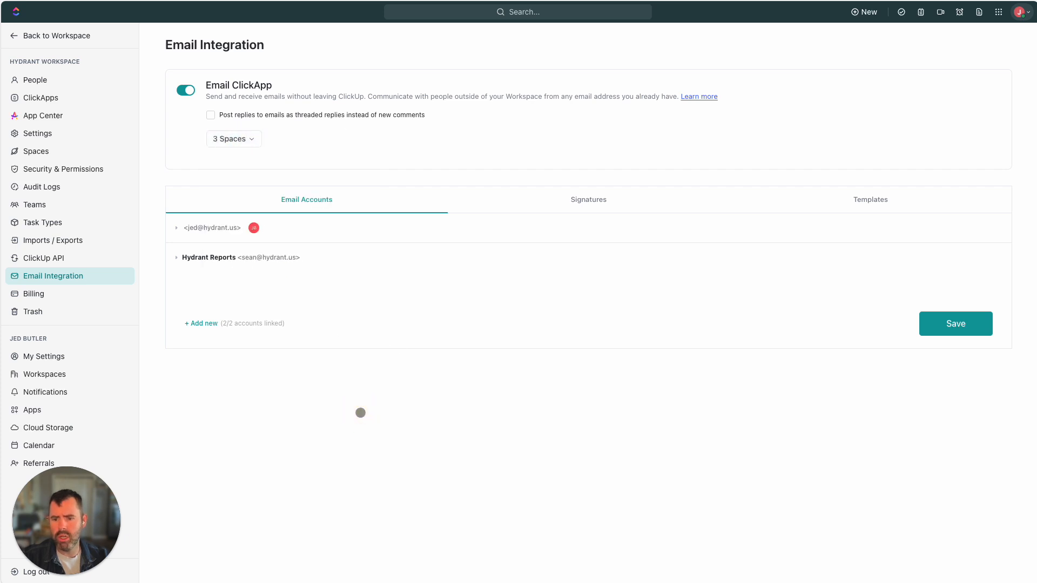
{"action": "left_click", "coordinate": [175, 229]}
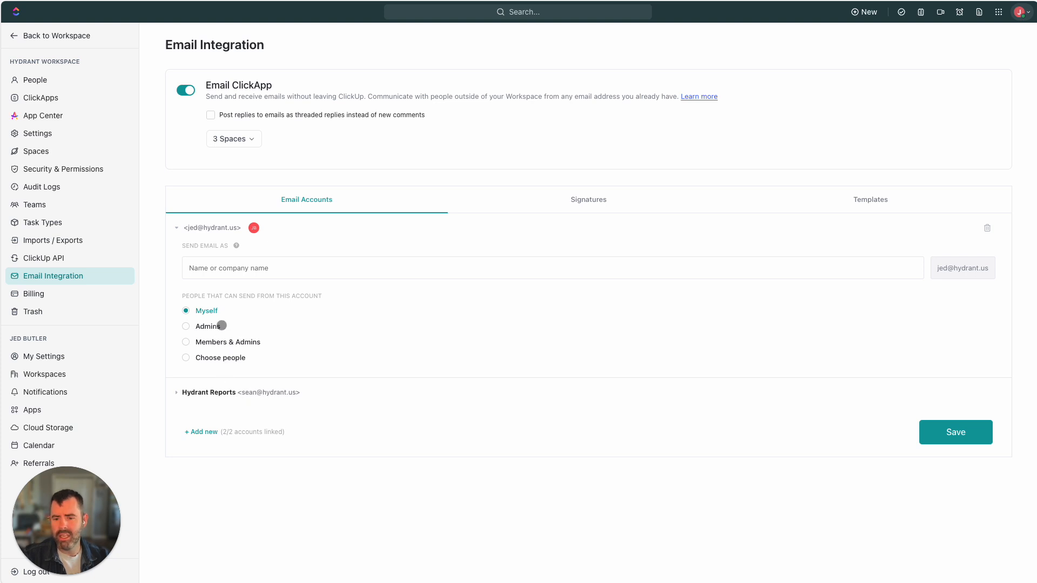
{"action": "left_click", "coordinate": [176, 393]}
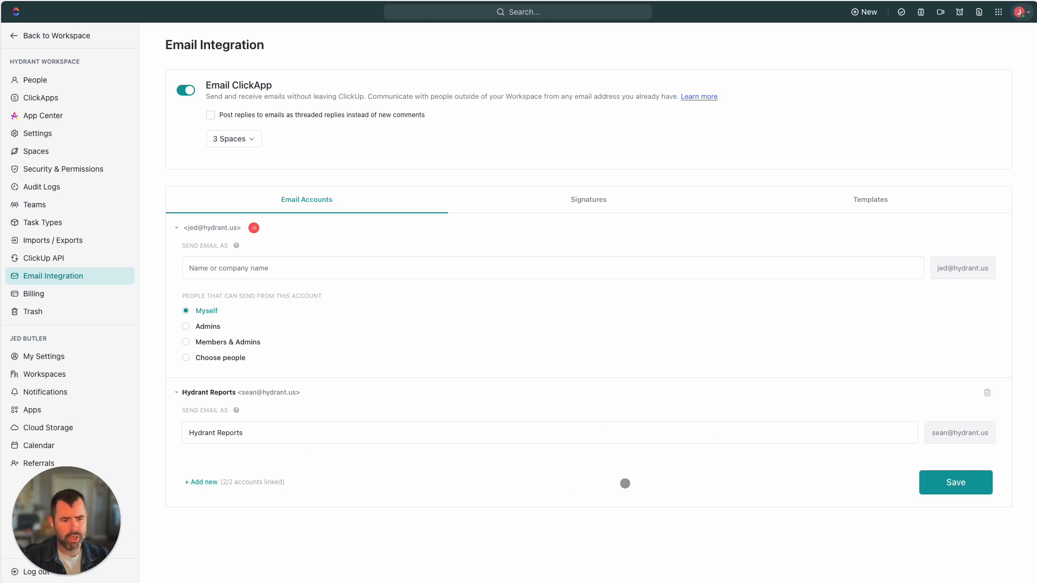
{"action": "left_click", "coordinate": [588, 199]}
{"action": "left_click", "coordinate": [961, 197]}
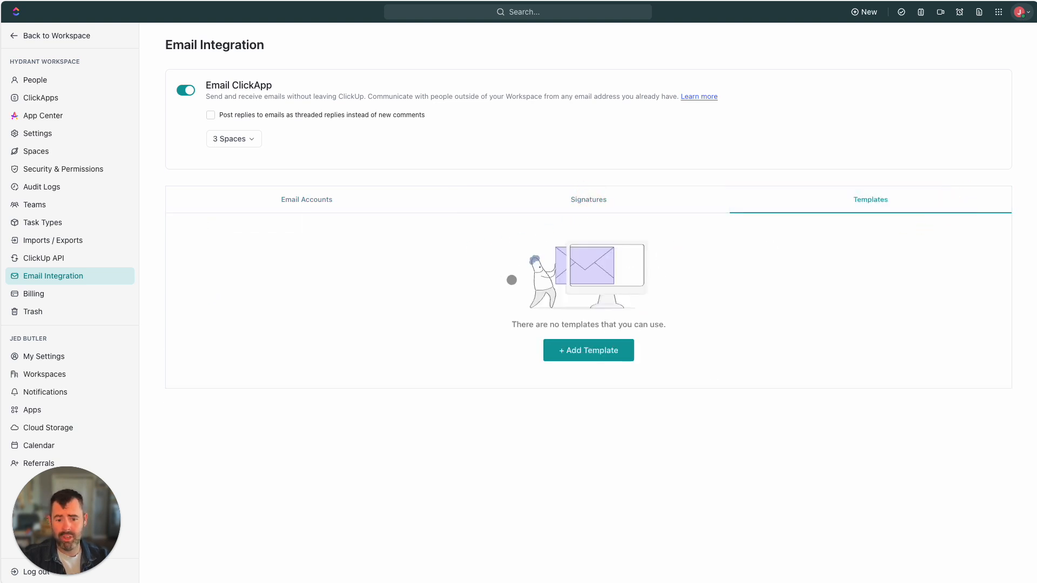
{"action": "left_click", "coordinate": [310, 200]}
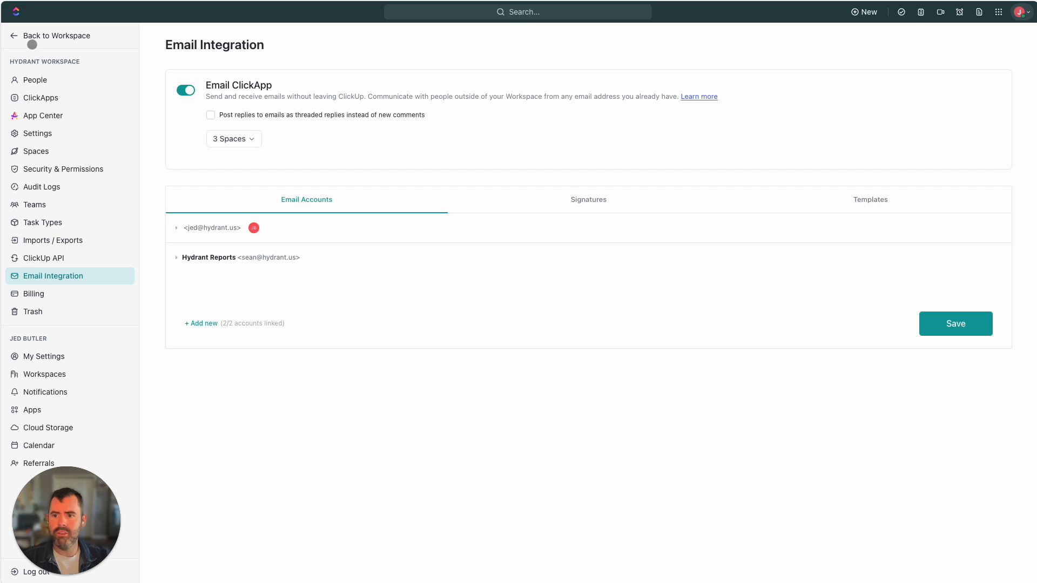
Return to the workspace and open the 101 Sampson list in Templates › Pre-Construction
{"action": "left_click", "coordinate": [15, 37]}
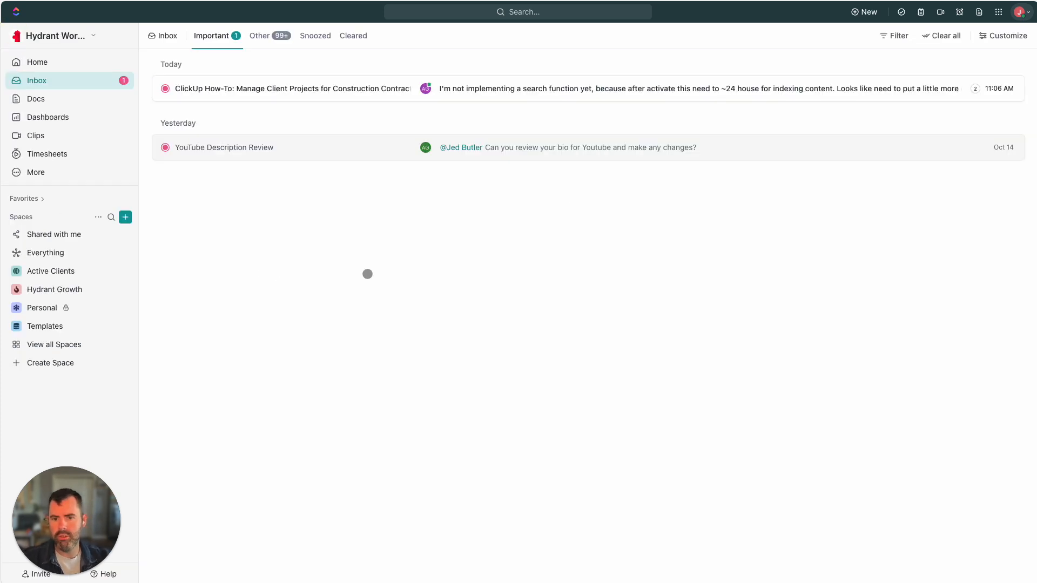
{"action": "left_click", "coordinate": [17, 326]}
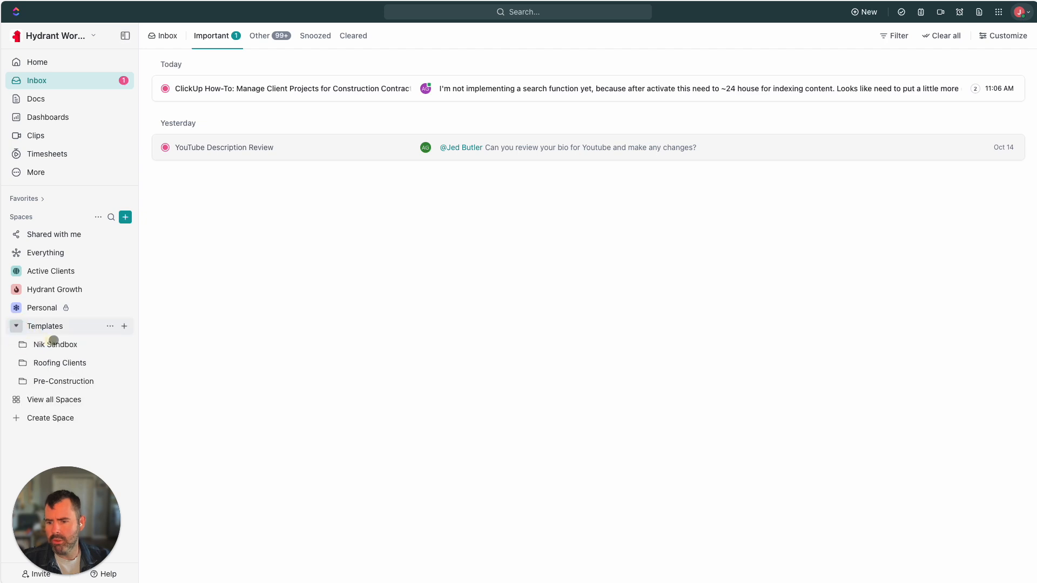
{"action": "left_click", "coordinate": [67, 381]}
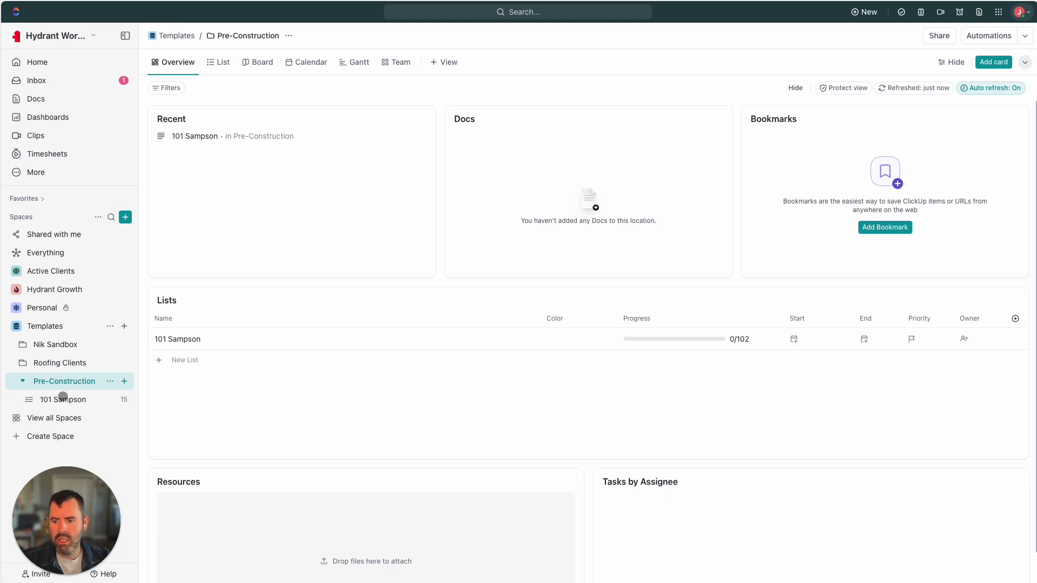
{"action": "left_click", "coordinate": [61, 400]}
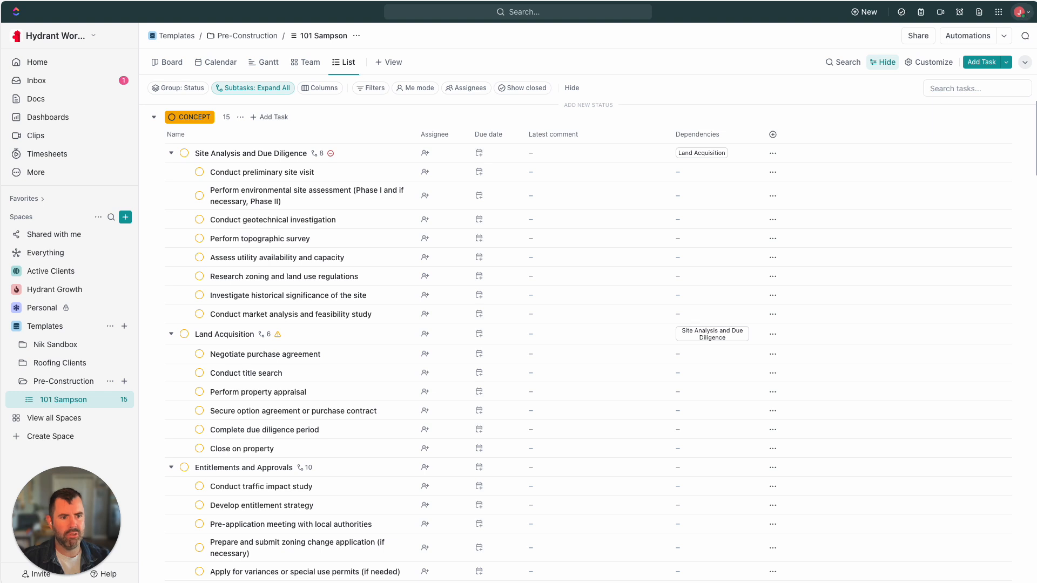
{"action": "left_click", "coordinate": [1019, 12]}
Review the email notification presets without changing them, then return to the 101 Sampson list
{"action": "left_click", "coordinate": [945, 89]}
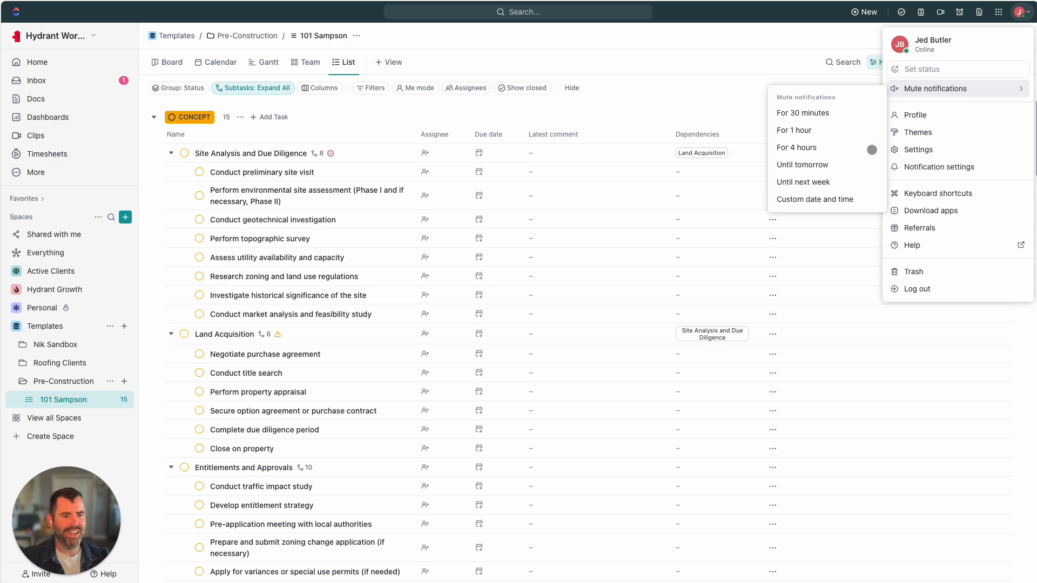
{"action": "left_click", "coordinate": [949, 168]}
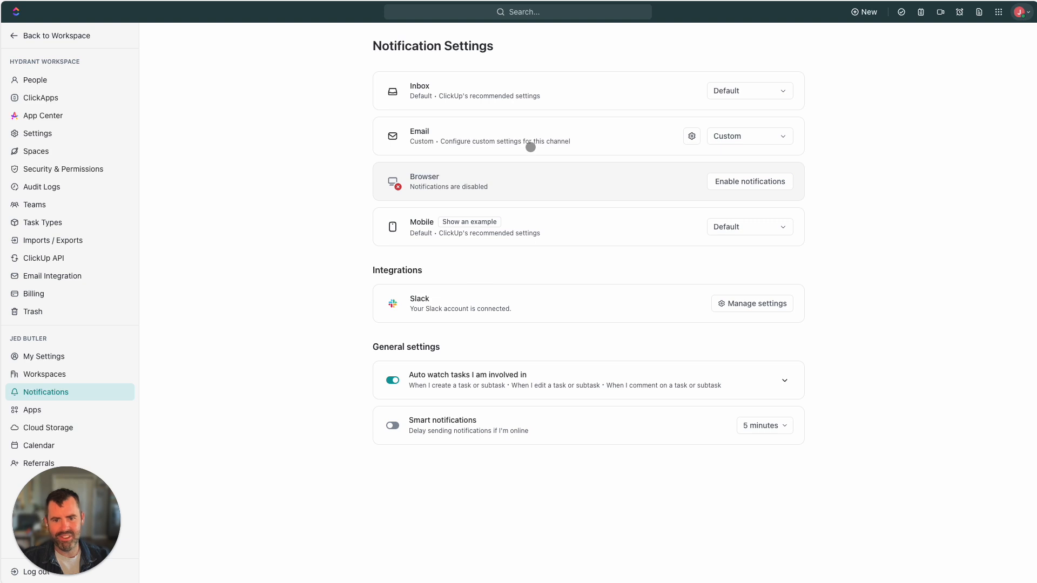
{"action": "left_click", "coordinate": [778, 138]}
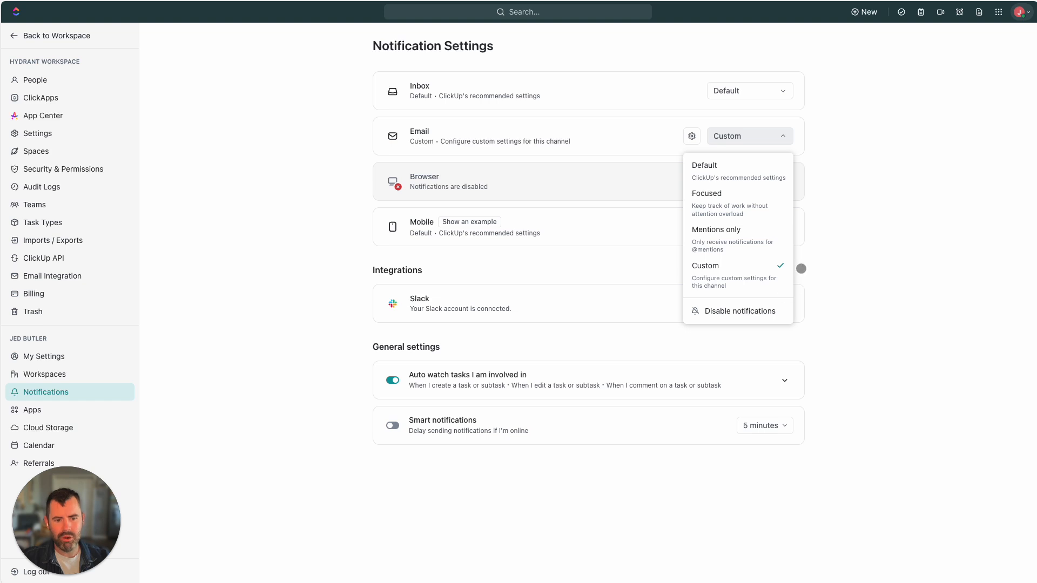
{"action": "left_click", "coordinate": [860, 226]}
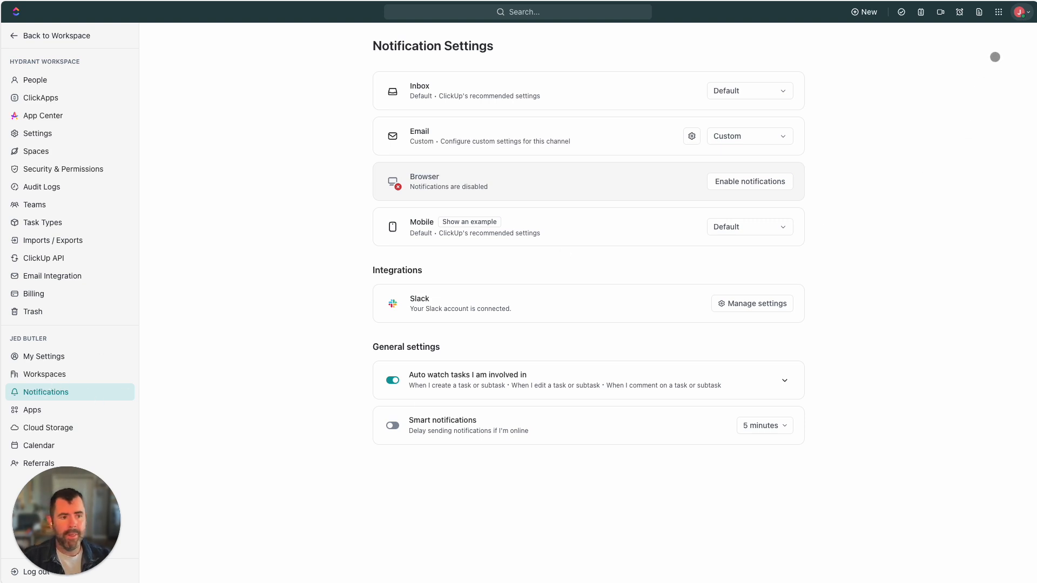
{"action": "left_click", "coordinate": [16, 35]}
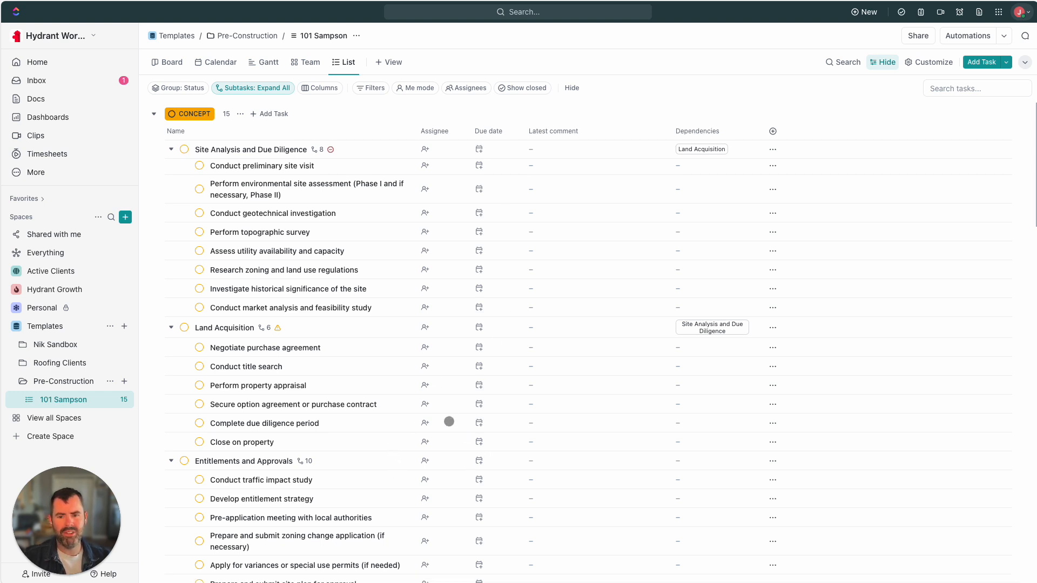
Collapse all subtasks in 101 Sampson and open the Master Planning and Conceptual Design task
{"action": "left_click", "coordinate": [262, 88]}
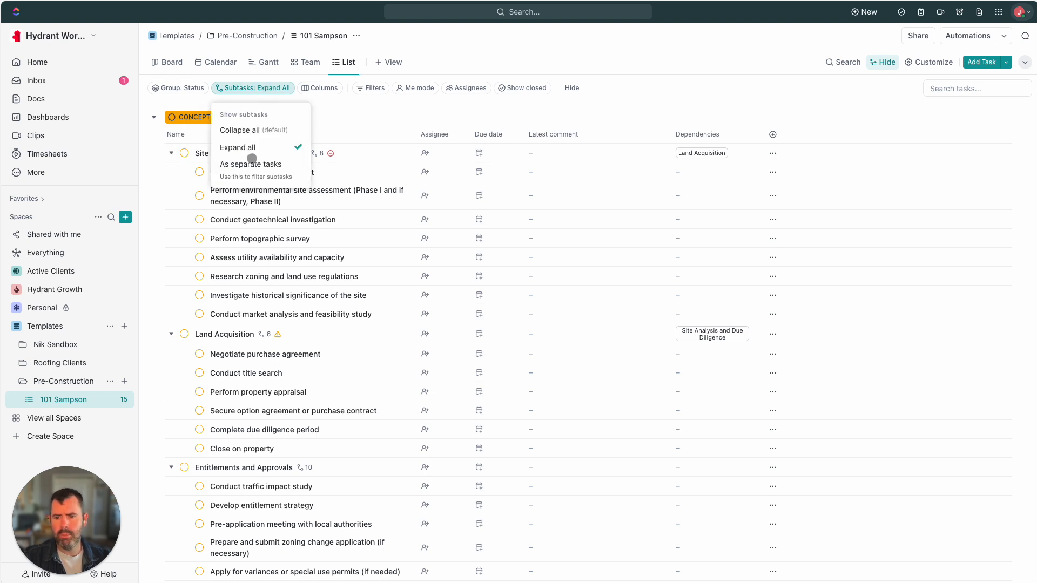
{"action": "left_click", "coordinate": [252, 130]}
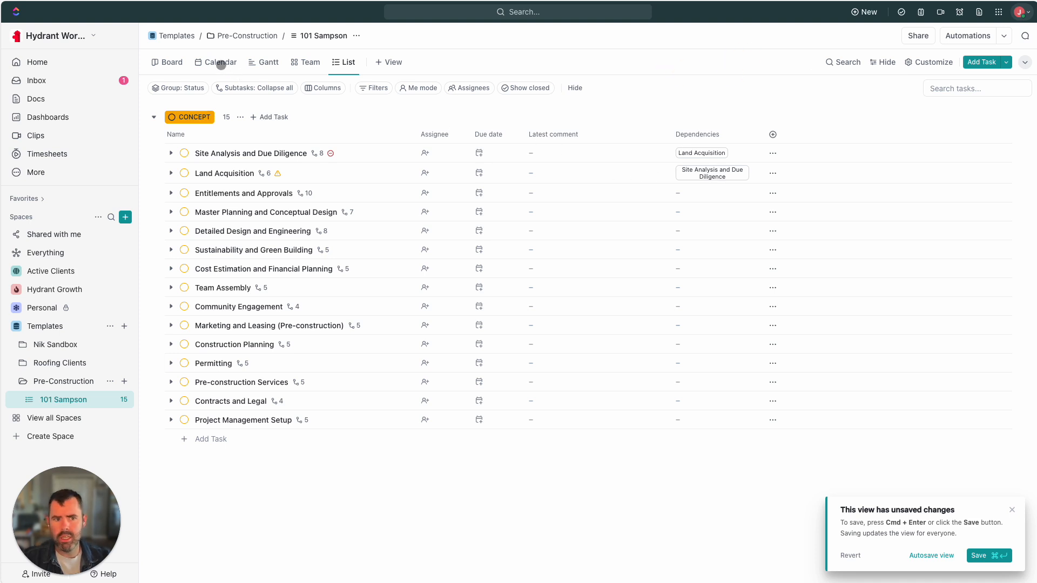
{"action": "left_click", "coordinate": [371, 156]}
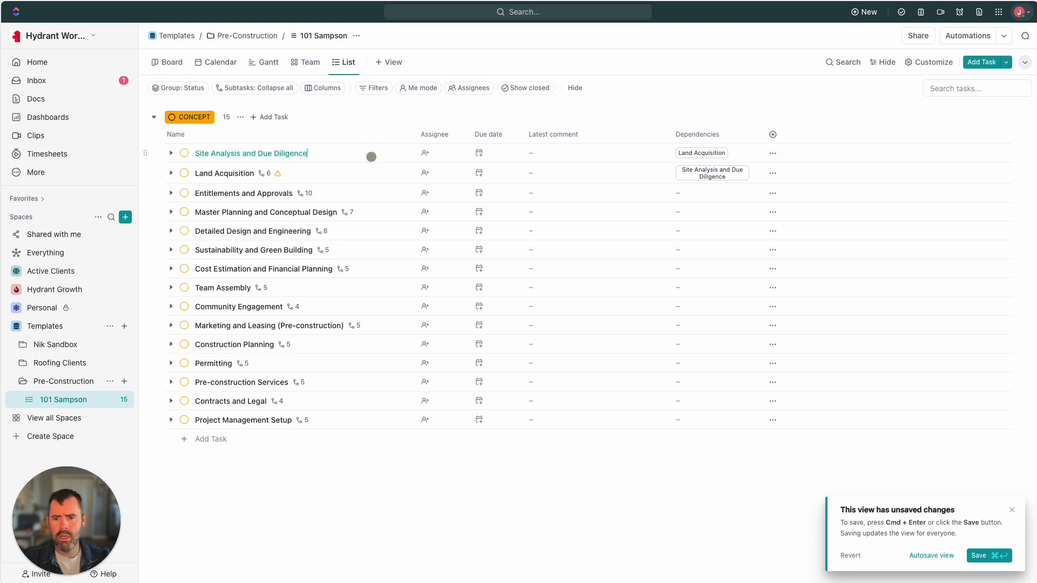
{"action": "left_click", "coordinate": [256, 213]}
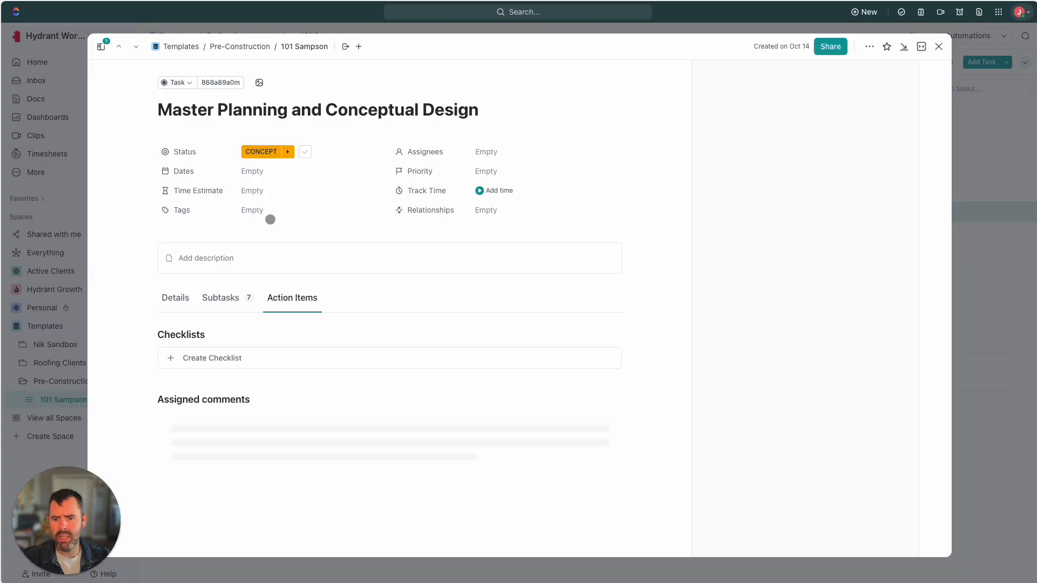
Tag Master Planning and Conceptual Design with a new Milestone tag
{"action": "left_click", "coordinate": [254, 208]}
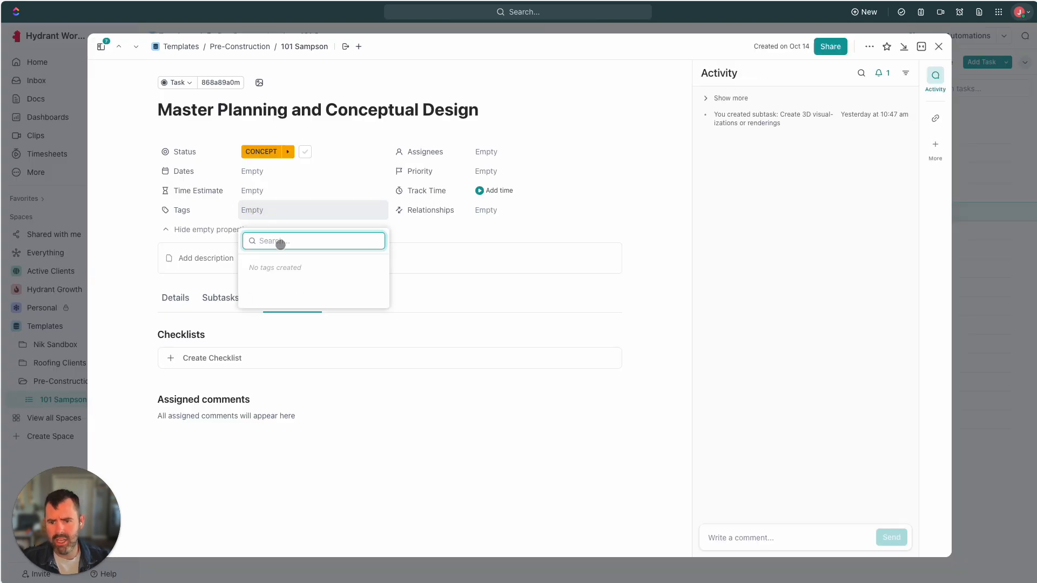
{"action": "type", "text": "Mi"}
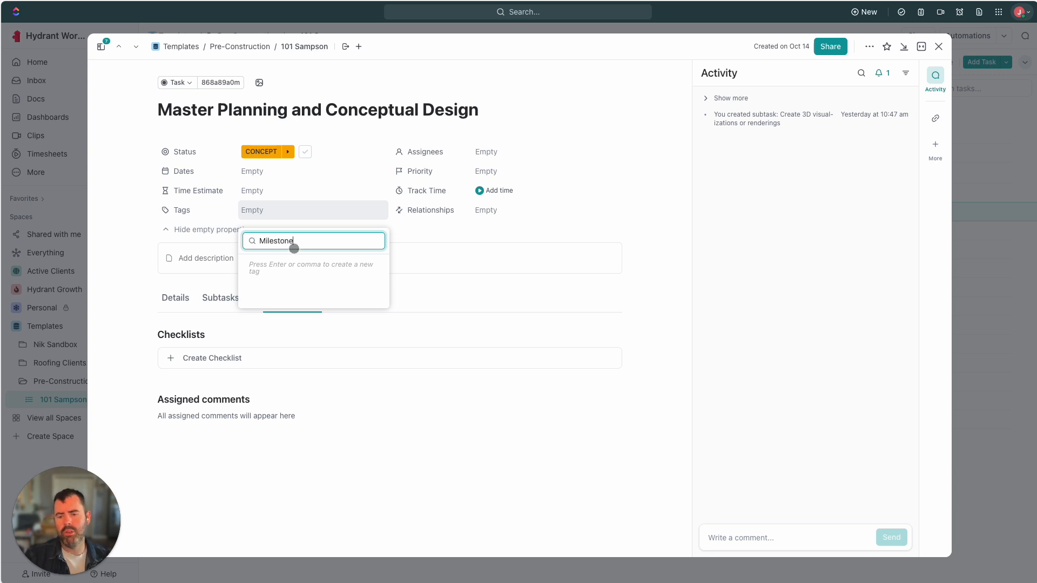
{"action": "type", "text": "lestone"}
{"action": "key", "text": "Return"}
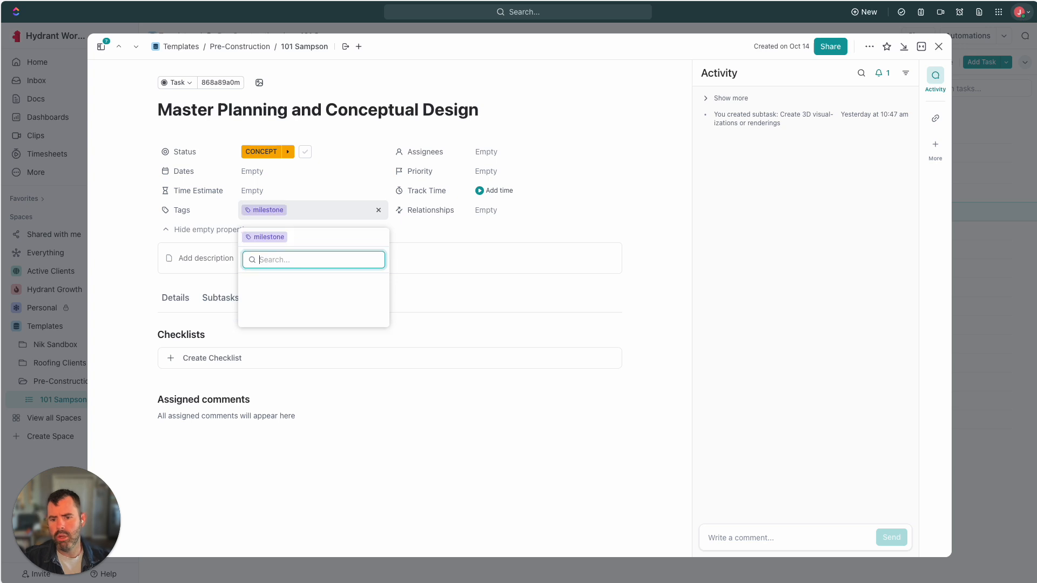
{"action": "left_click", "coordinate": [343, 187]}
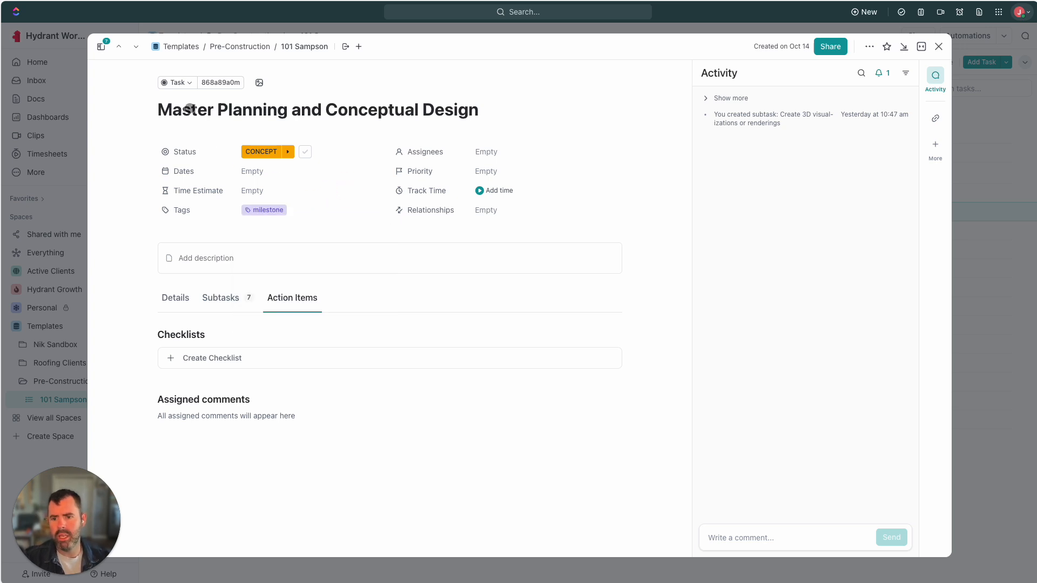
{"action": "left_click", "coordinate": [190, 83]}
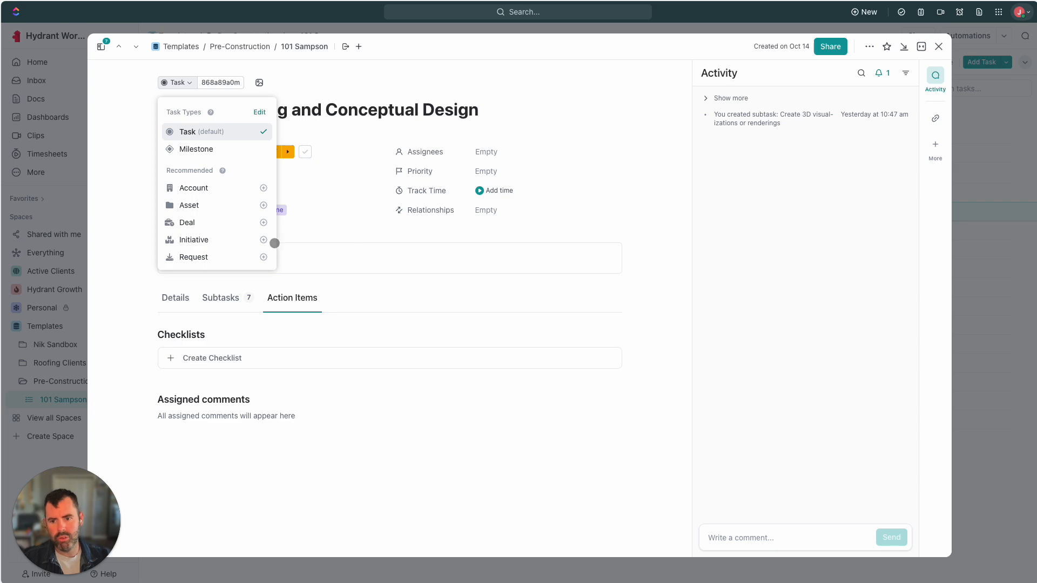
{"action": "left_click", "coordinate": [362, 215]}
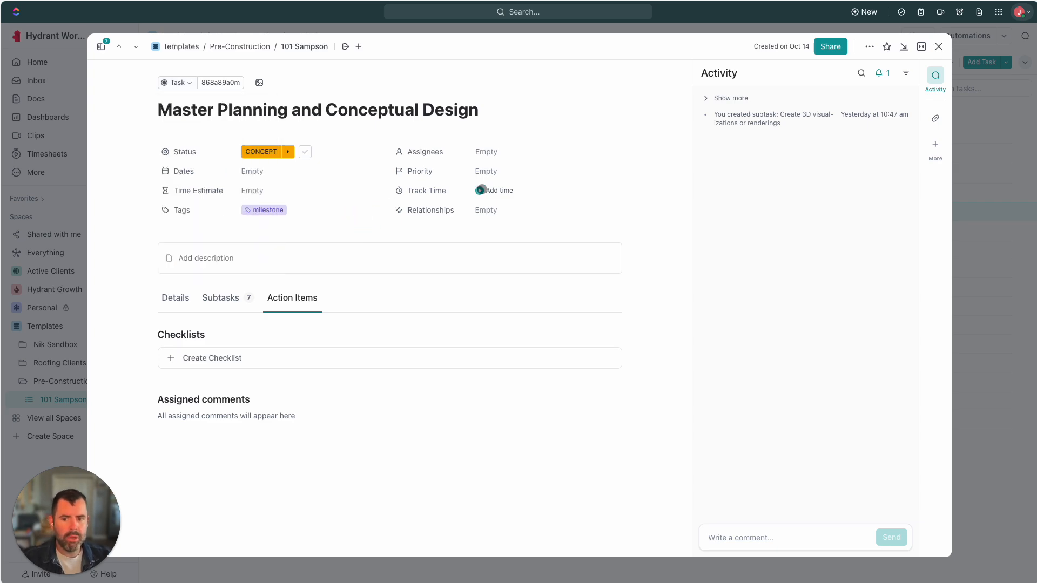
Give Master Planning and Conceptual Design a due date of Friday the 18th
{"action": "left_click", "coordinate": [939, 46]}
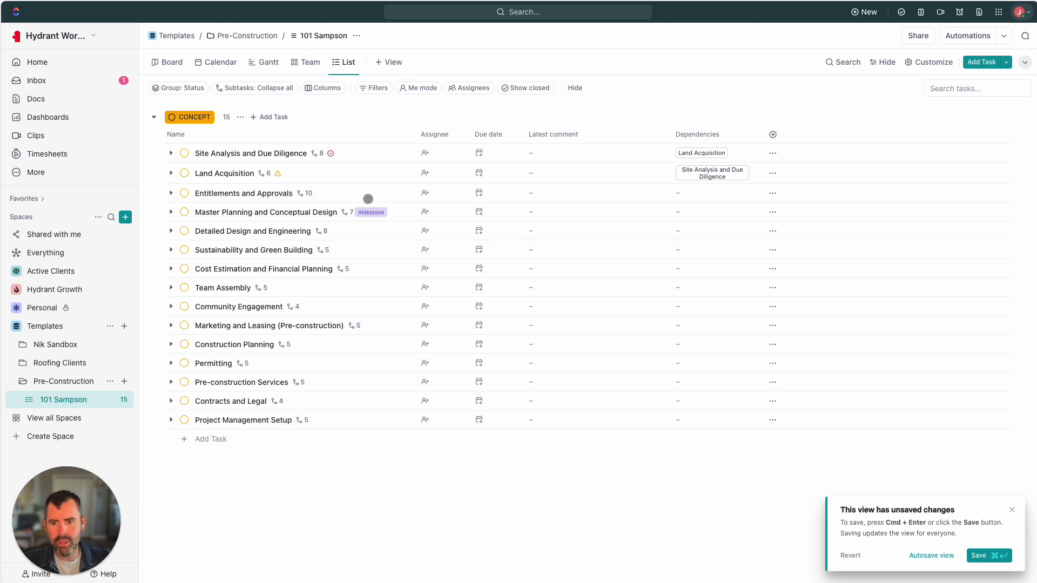
{"action": "left_click", "coordinate": [479, 211]}
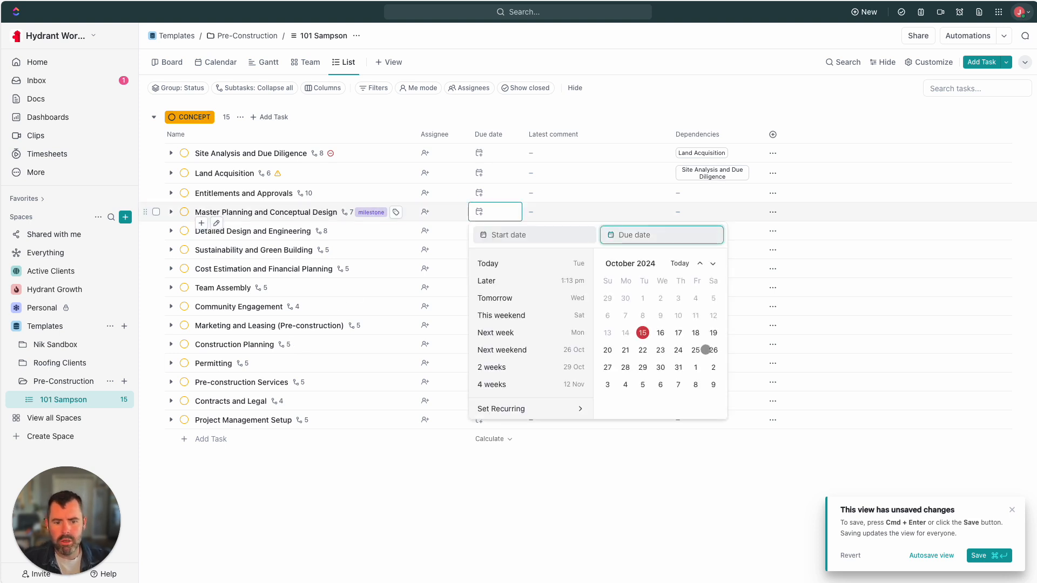
{"action": "left_click", "coordinate": [697, 333]}
{"action": "left_click", "coordinate": [695, 499]}
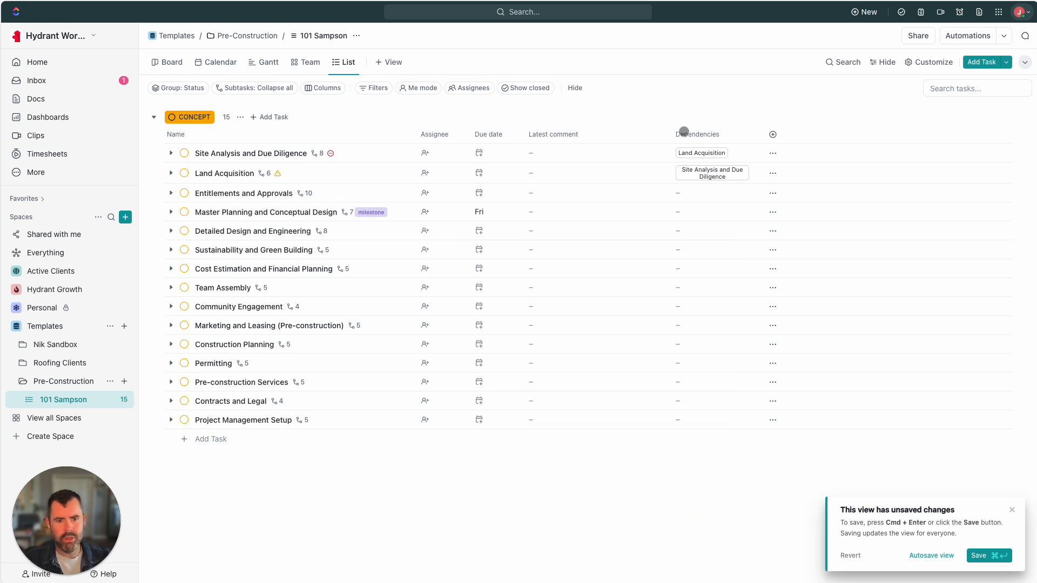
{"action": "left_click", "coordinate": [981, 38]}
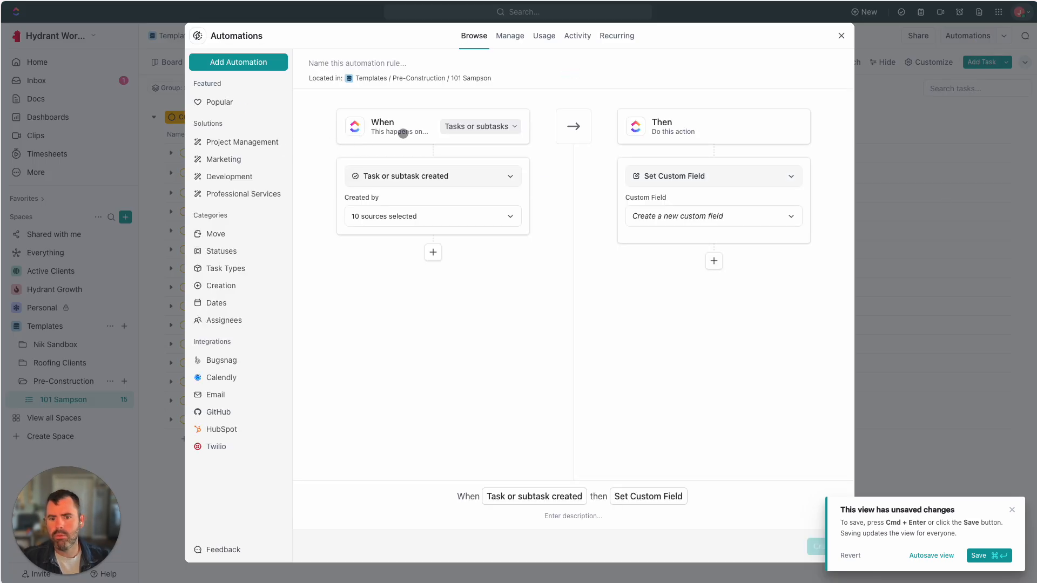
Make the new automation apply to tasks only
{"action": "left_click", "coordinate": [483, 128]}
{"action": "left_click", "coordinate": [476, 152]}
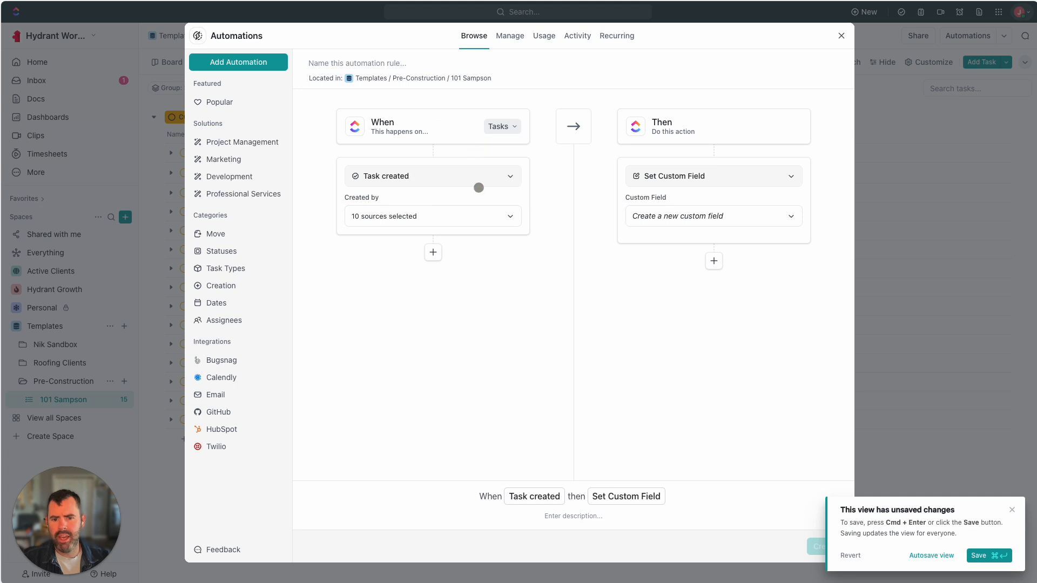
{"action": "left_click", "coordinate": [424, 217]}
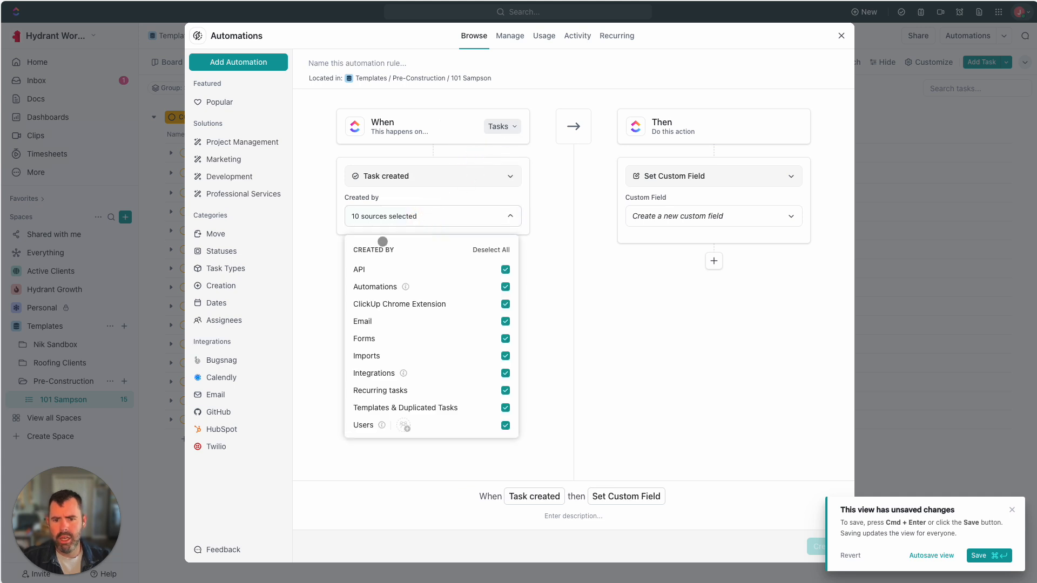
{"action": "left_click", "coordinate": [287, 341]}
Add a condition requiring the task's tag to be milestone
{"action": "left_click", "coordinate": [433, 252]}
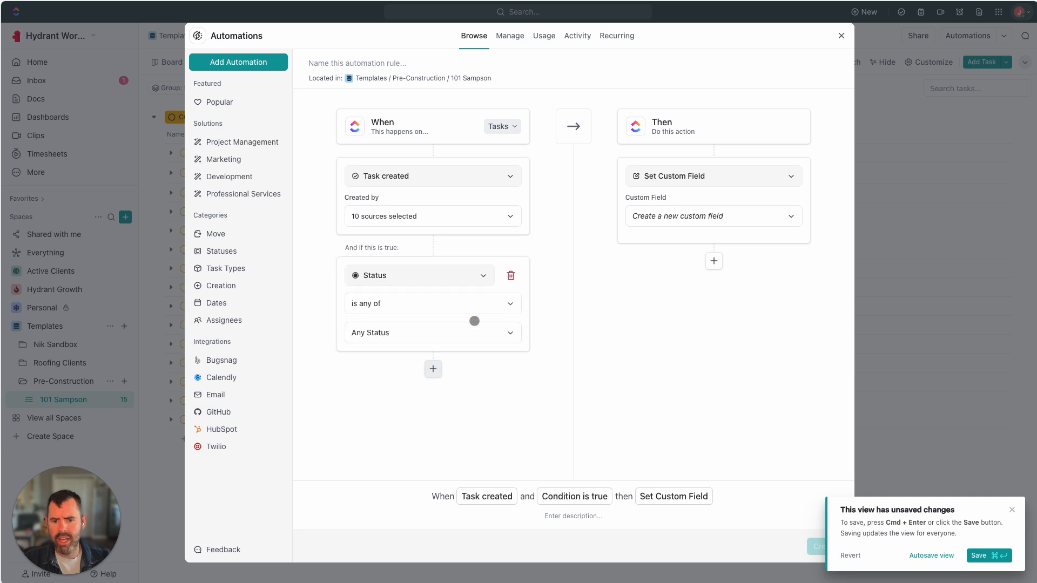
{"action": "left_click", "coordinate": [433, 276]}
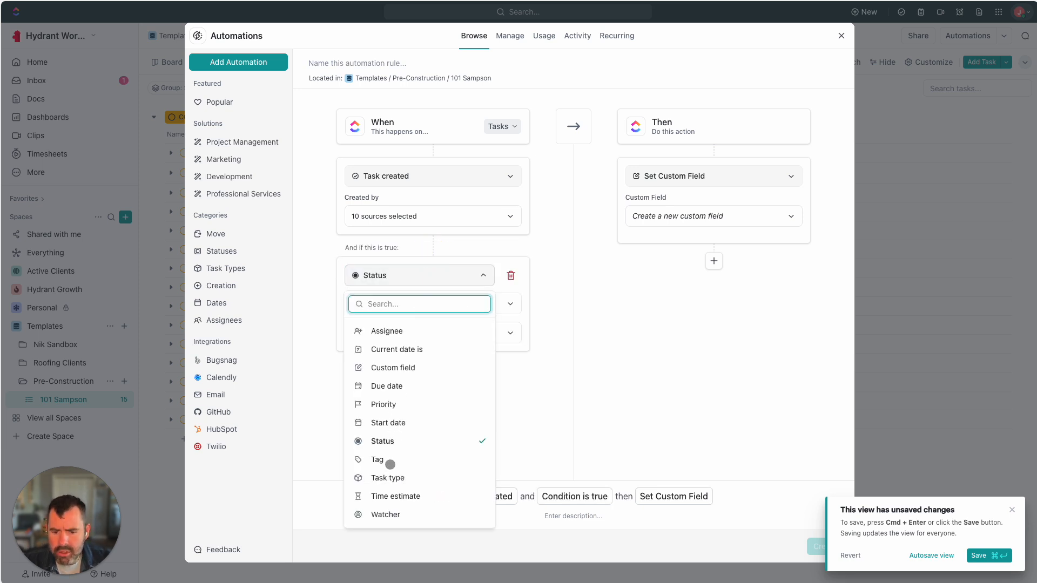
{"action": "left_click", "coordinate": [390, 459]}
{"action": "left_click", "coordinate": [394, 295]}
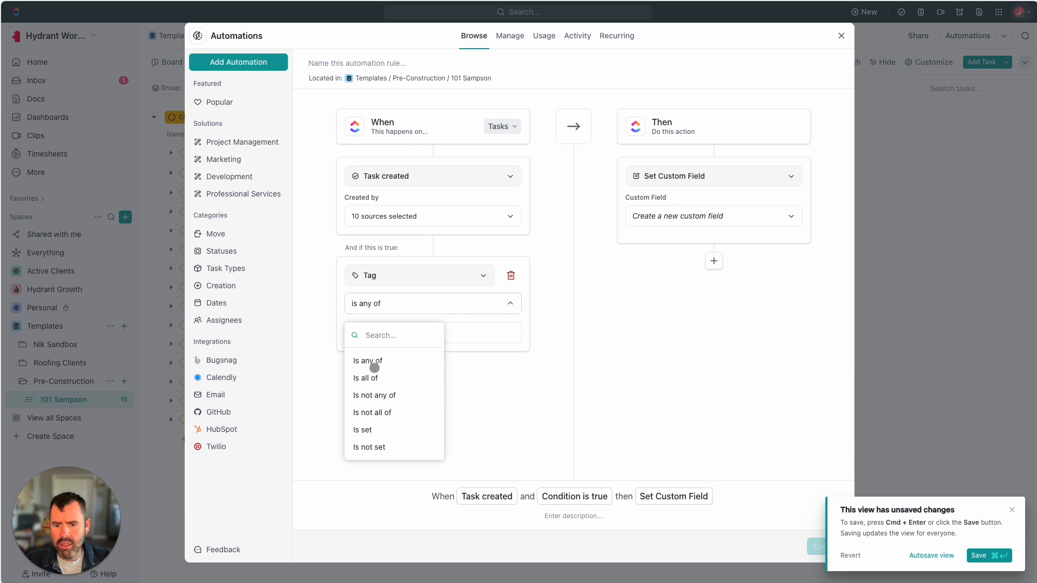
{"action": "left_click", "coordinate": [367, 431]}
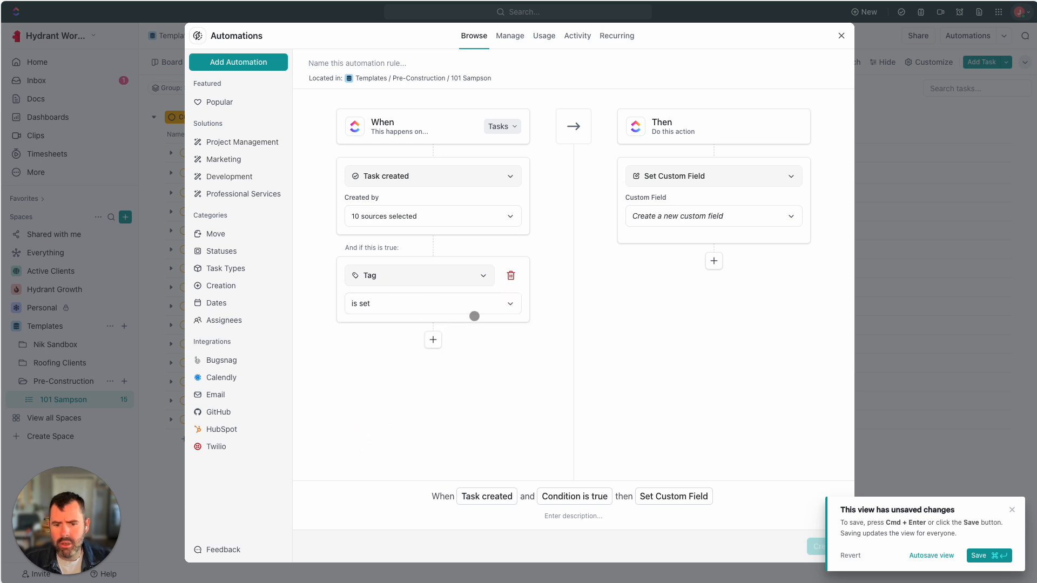
{"action": "left_click", "coordinate": [447, 307]}
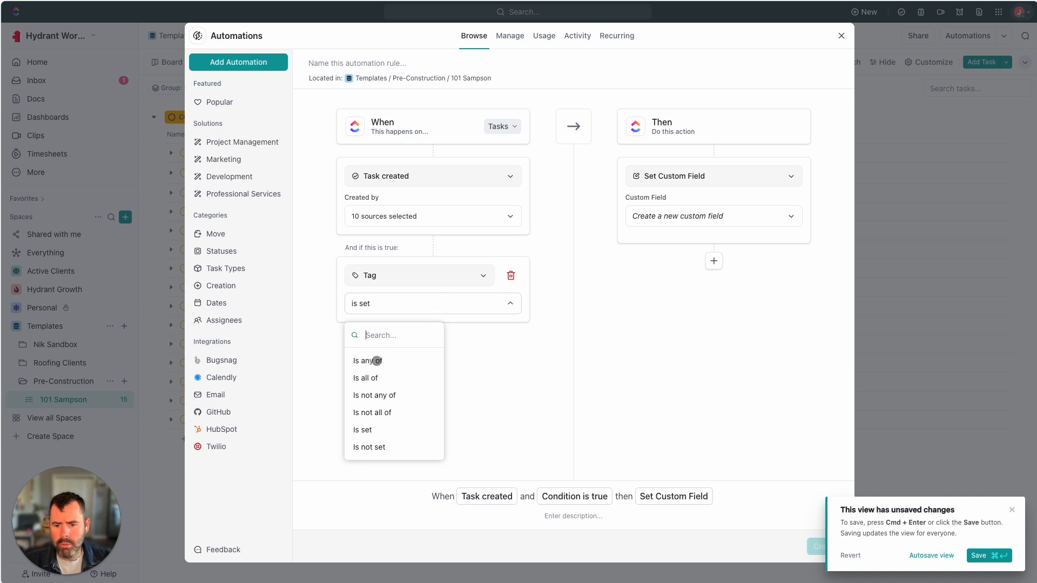
{"action": "left_click", "coordinate": [375, 363]}
{"action": "left_click", "coordinate": [419, 328]}
{"action": "left_click", "coordinate": [376, 393]}
{"action": "left_click", "coordinate": [329, 426]}
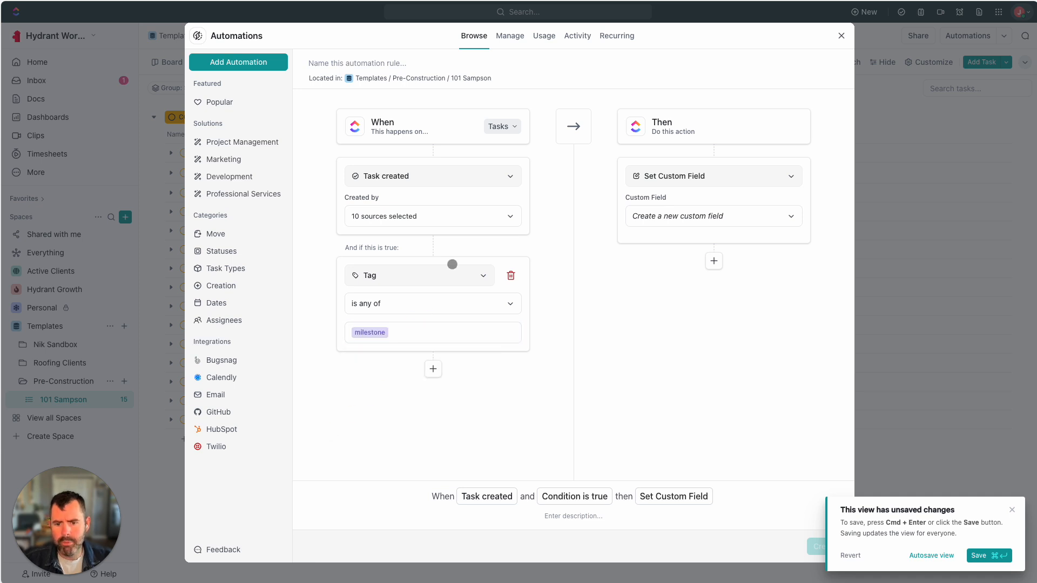
Change the automation trigger to Due date arrives
{"action": "left_click", "coordinate": [415, 178]}
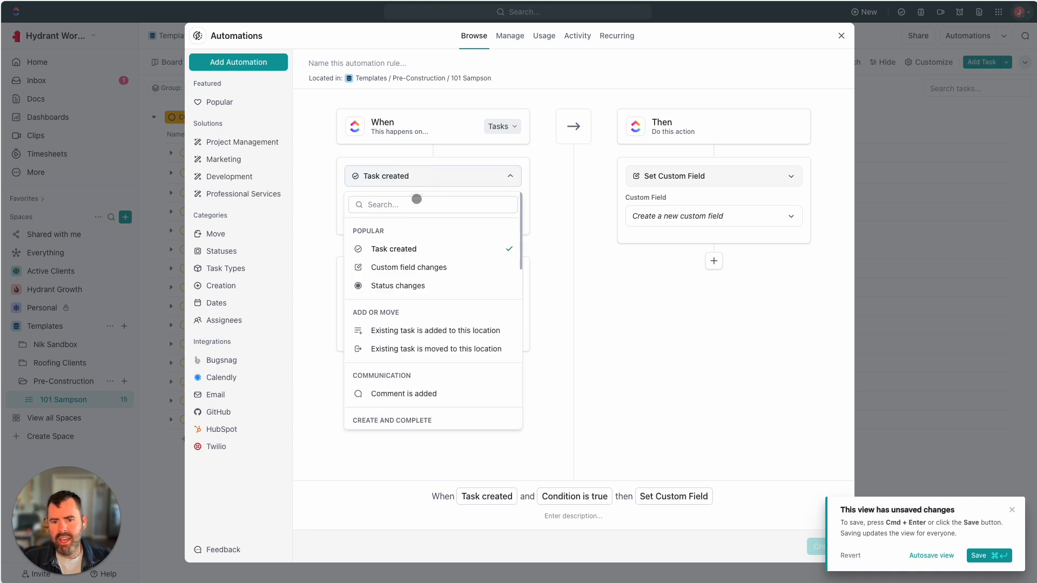
{"action": "scroll", "coordinate": [404, 291], "scroll_direction": "down", "scroll_amount": 5}
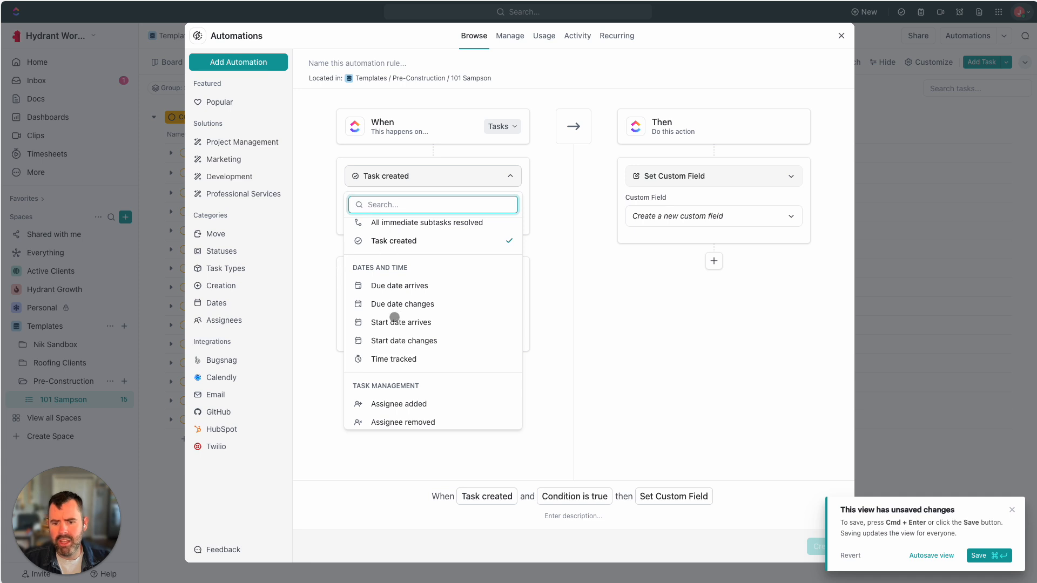
{"action": "scroll", "coordinate": [396, 302], "scroll_direction": "down", "scroll_amount": 1}
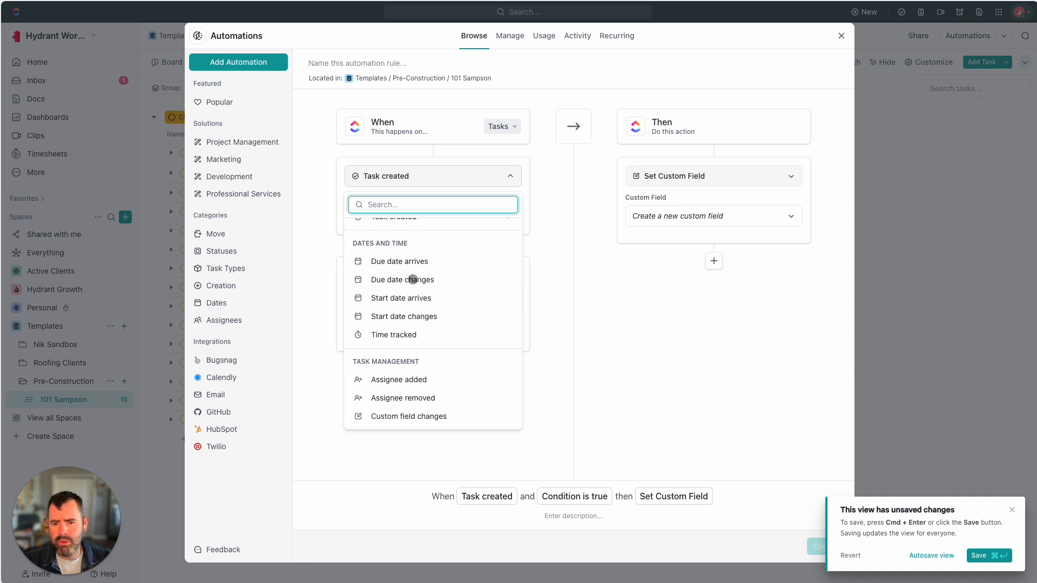
{"action": "left_click", "coordinate": [406, 260]}
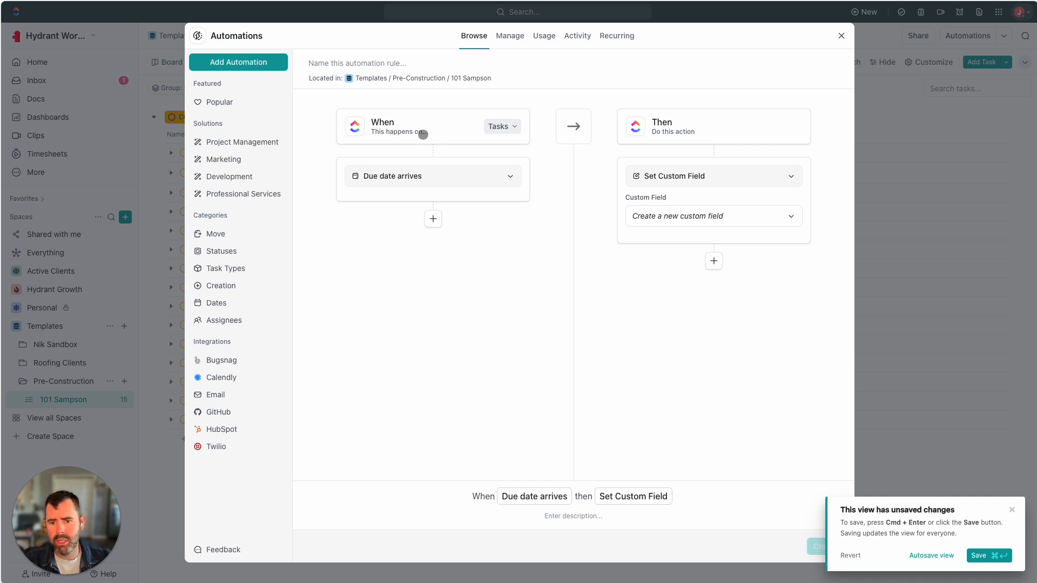
Add a condition that the task's Tag is any of milestone
{"action": "left_click", "coordinate": [433, 221]}
{"action": "left_click", "coordinate": [428, 241]}
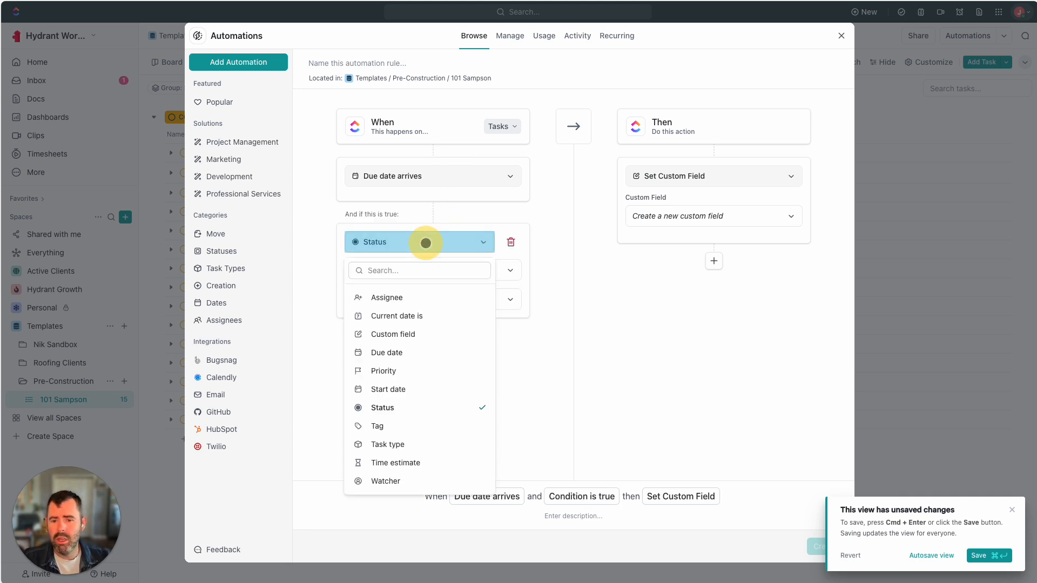
{"action": "left_click", "coordinate": [379, 426]}
{"action": "left_click", "coordinate": [388, 299]}
{"action": "left_click", "coordinate": [367, 354]}
{"action": "left_click", "coordinate": [419, 413]}
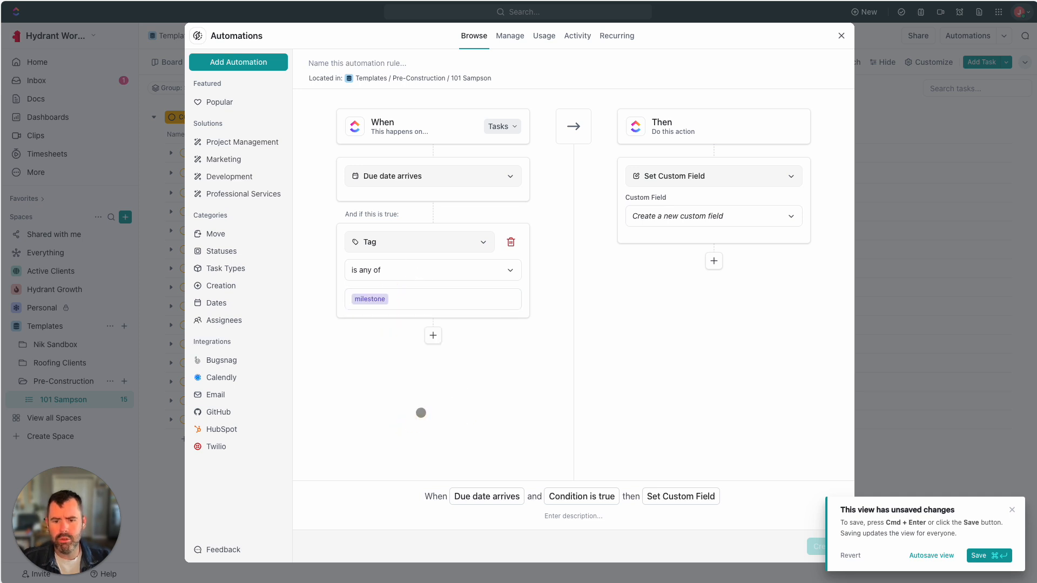
Switch the automation's action to sending an email
{"action": "left_click", "coordinate": [709, 179]}
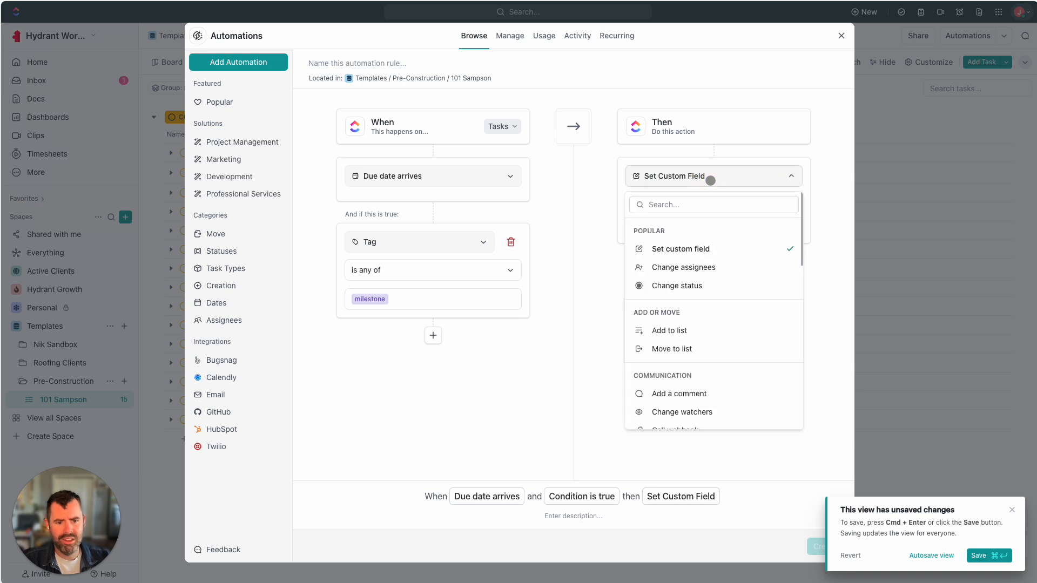
{"action": "scroll", "coordinate": [707, 324], "scroll_direction": "down", "scroll_amount": 12}
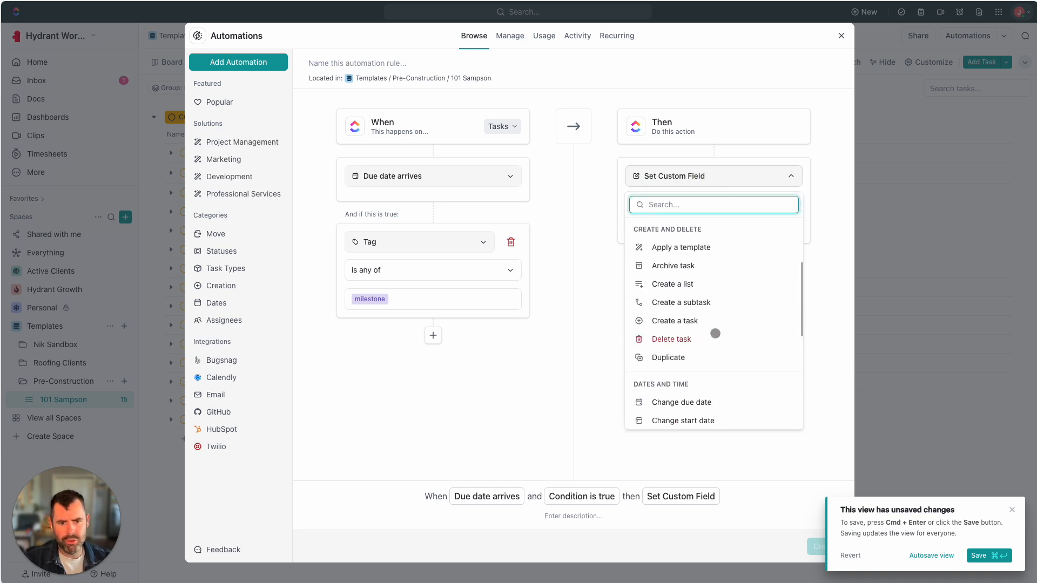
{"action": "left_click", "coordinate": [668, 399]}
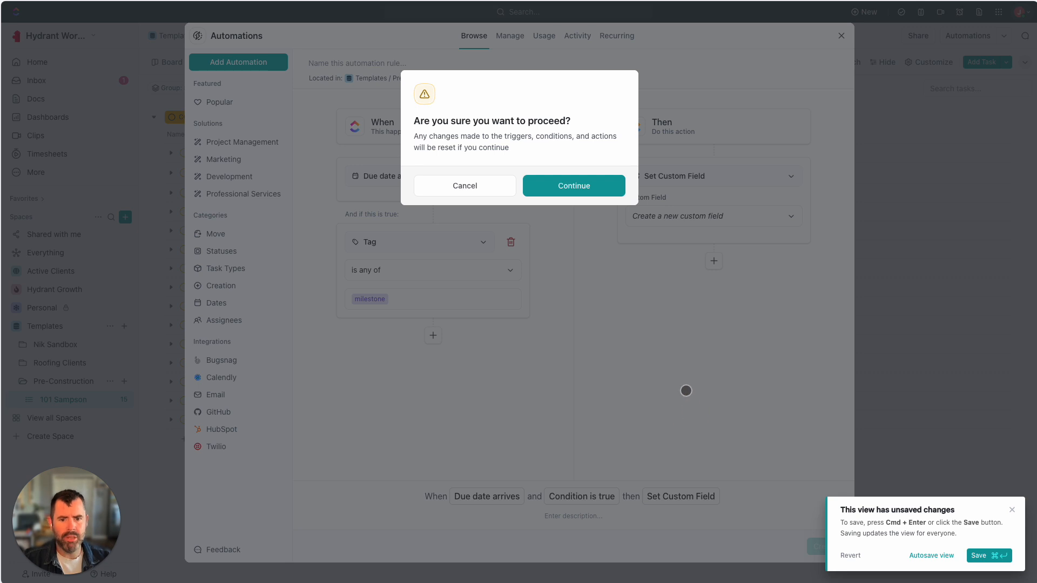
Accept the rule reset and select the linked mailbox as the Send Email sender
{"action": "left_click", "coordinate": [591, 186]}
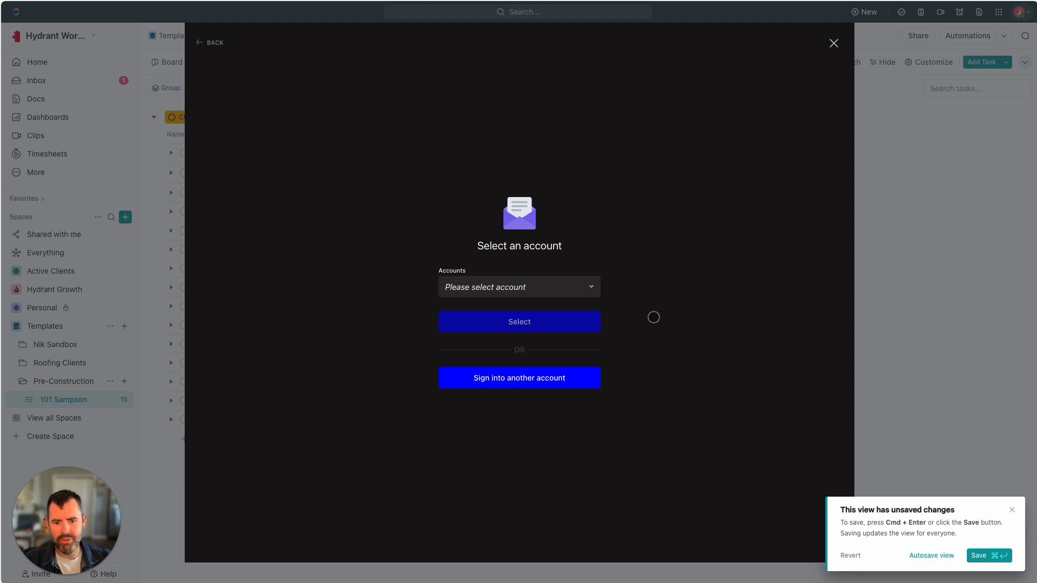
{"action": "left_click", "coordinate": [452, 279]}
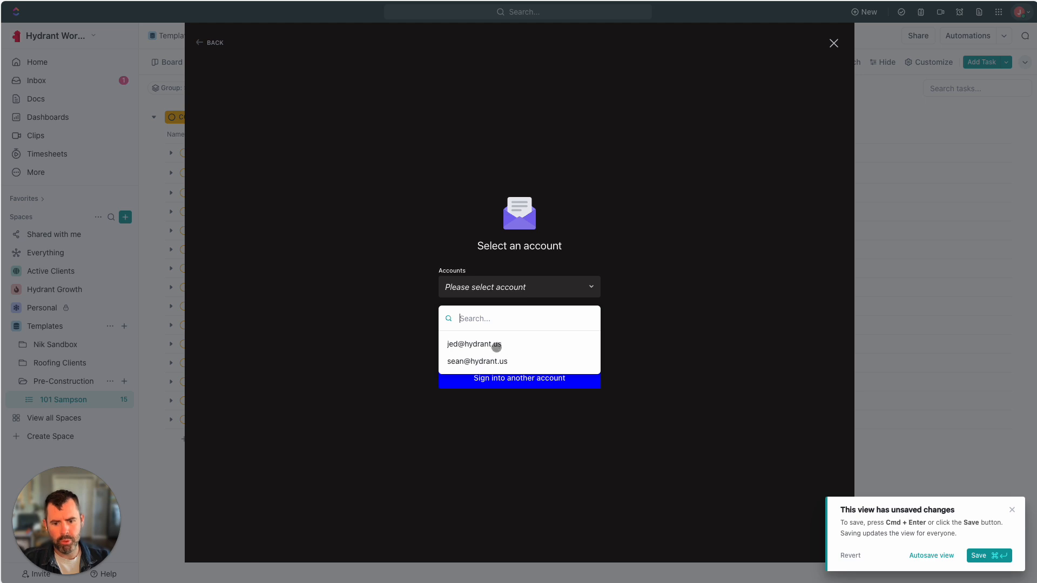
{"action": "left_click", "coordinate": [492, 345]}
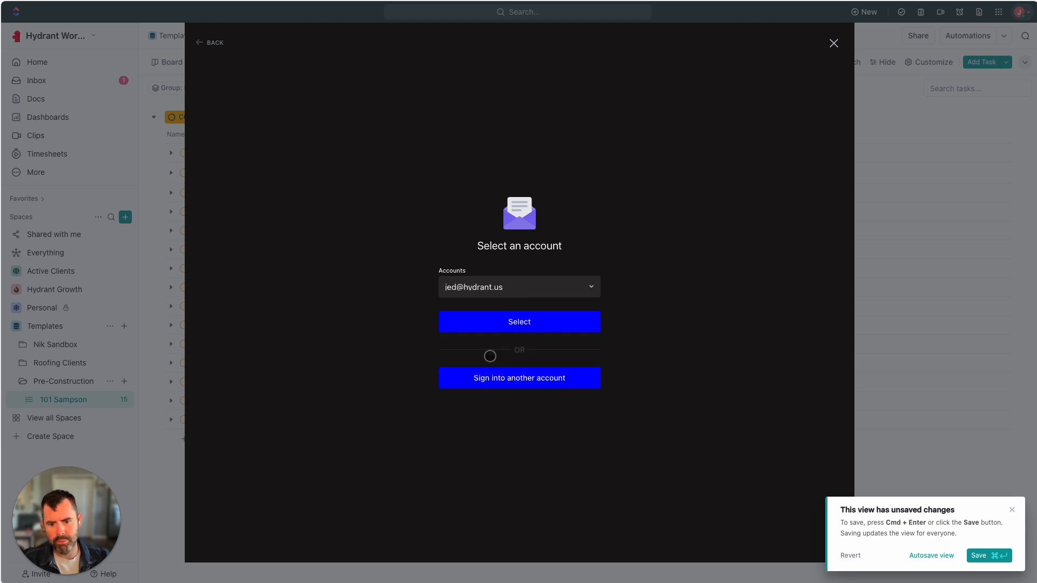
{"action": "left_click", "coordinate": [494, 322]}
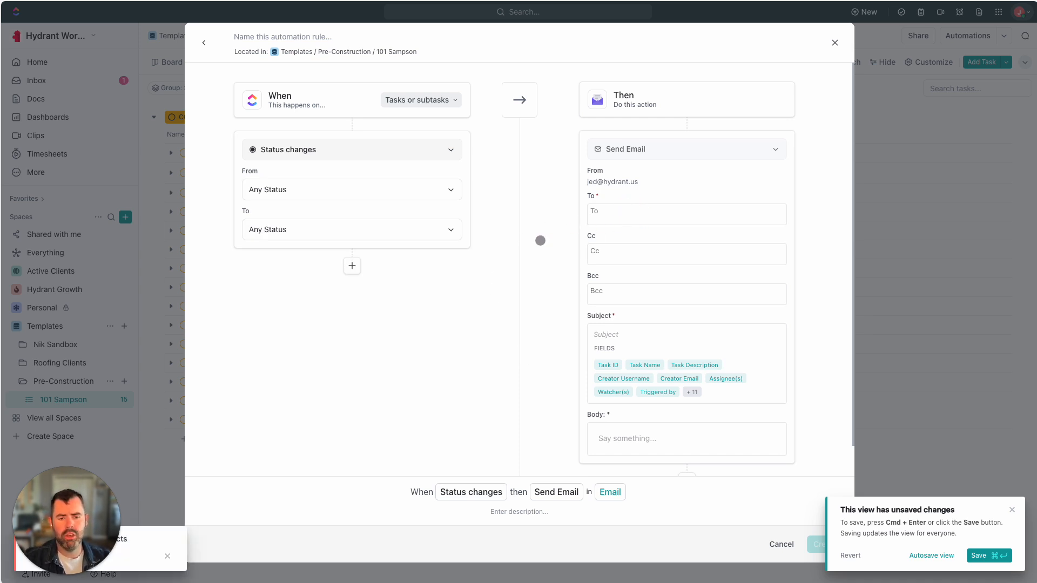
Enter a teammate's email address as the recipient in the To field
{"action": "left_click", "coordinate": [660, 211]}
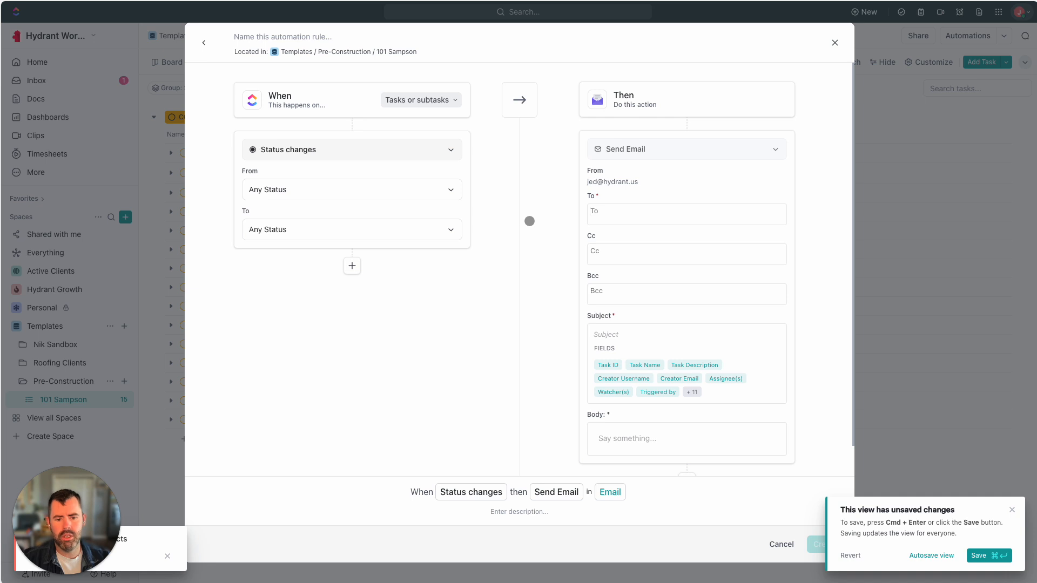
{"action": "left_click", "coordinate": [628, 212]}
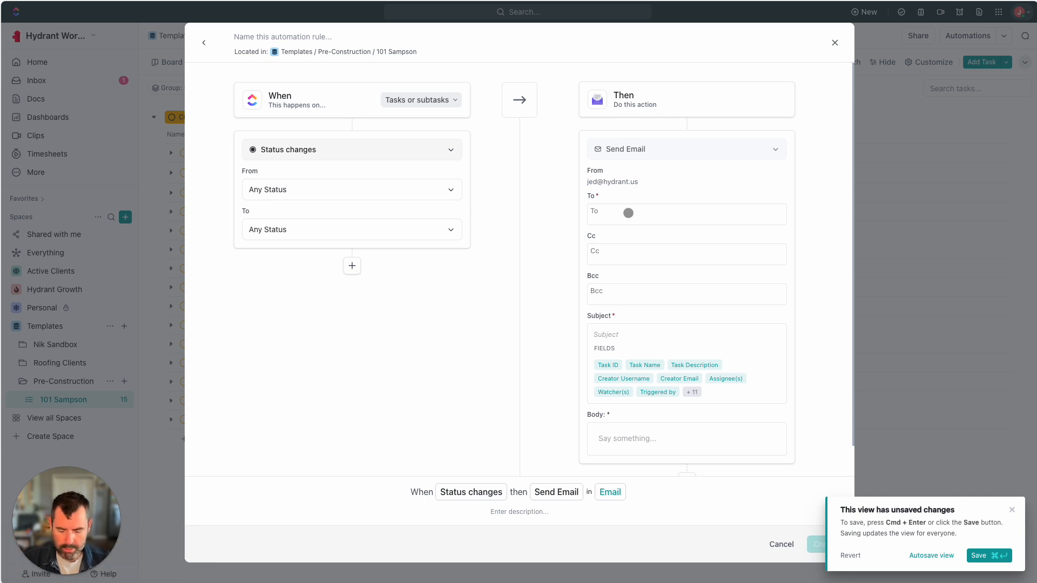
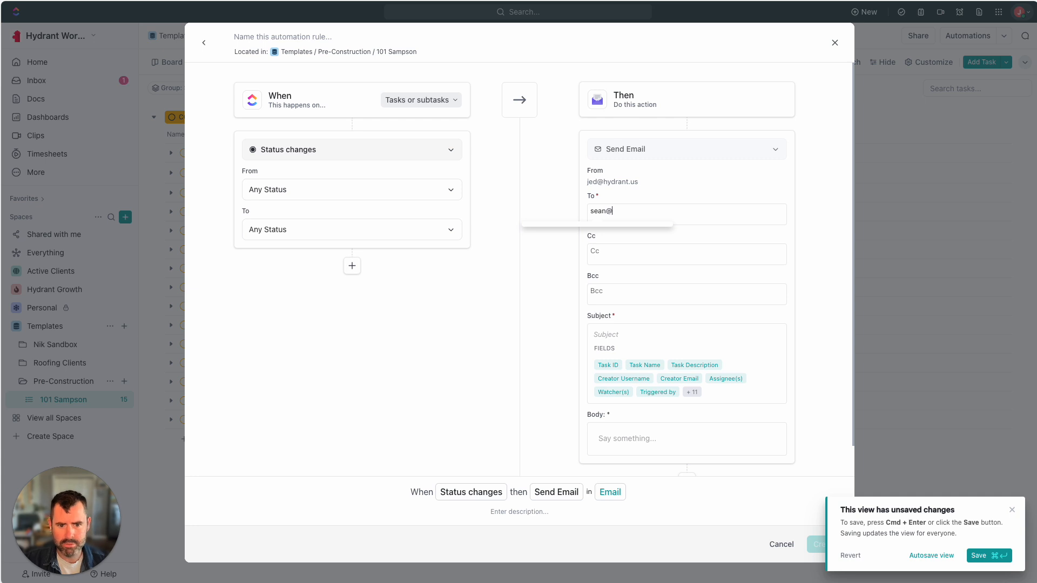
{"action": "key", "text": "super+a"}
{"action": "type", "text": "a"}
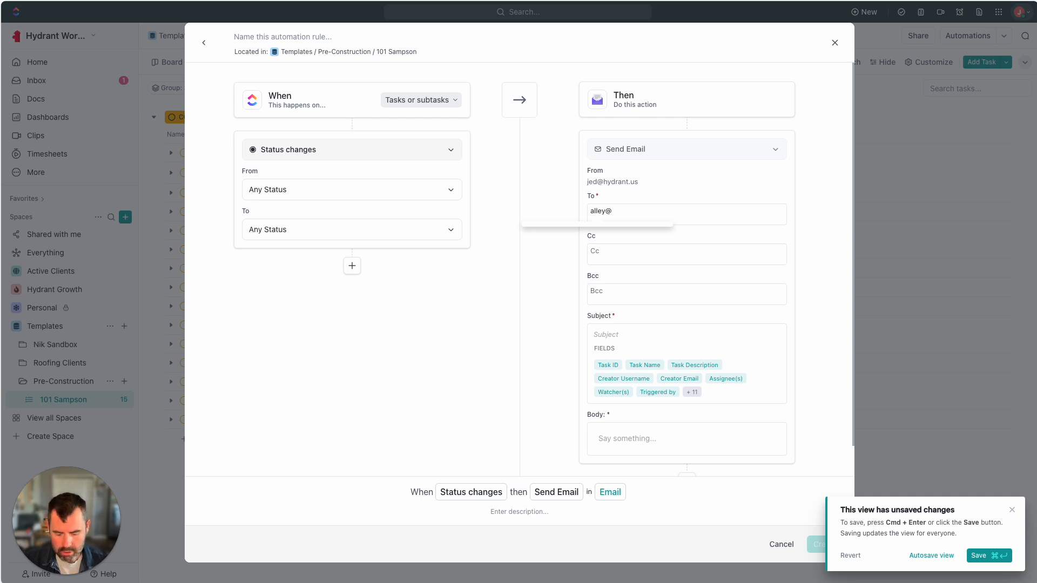
{"action": "left_click", "coordinate": [541, 267]}
Add a second team email address to the Cc line
{"action": "left_click", "coordinate": [656, 256]}
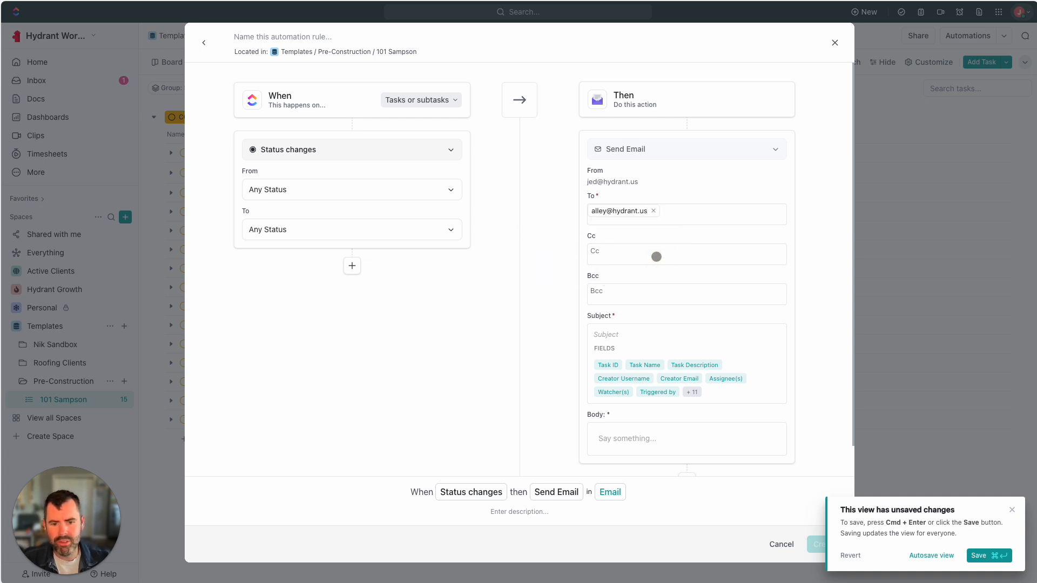
{"action": "key", "text": "super+k"}
{"action": "key", "text": "Escape"}
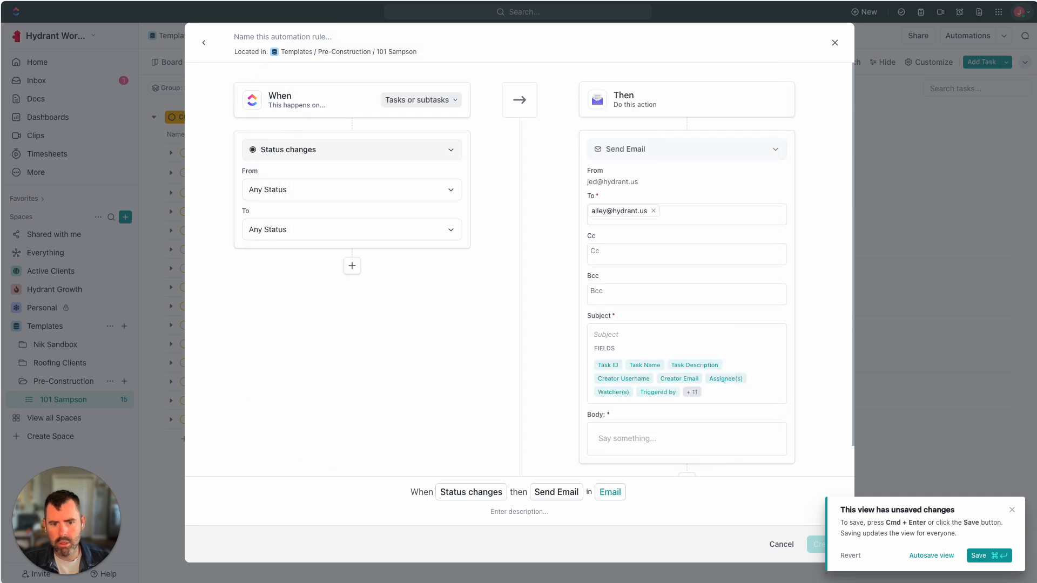
{"action": "left_click", "coordinate": [597, 248]}
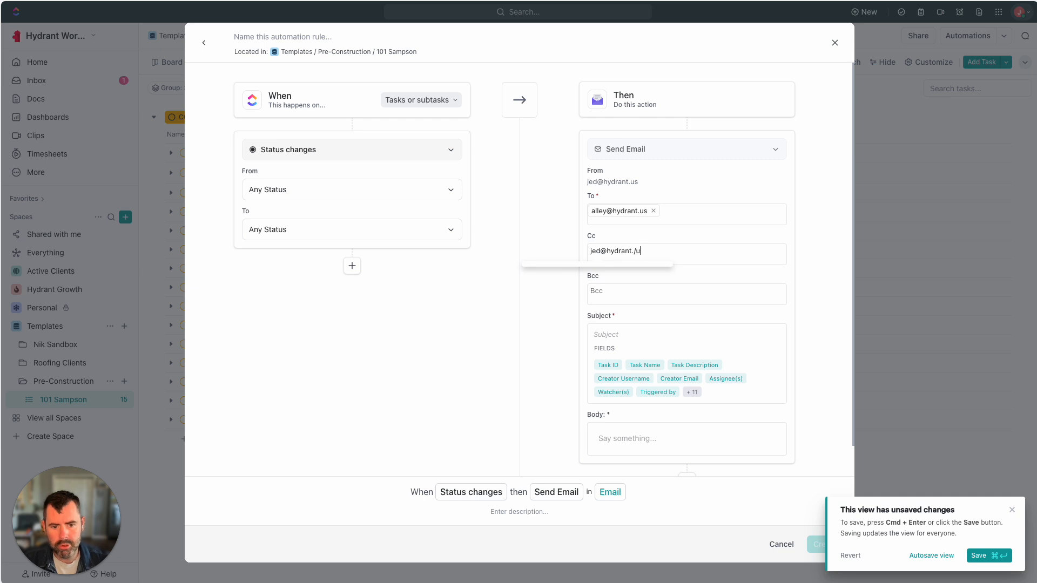
{"action": "left_click", "coordinate": [539, 298]}
{"action": "left_click", "coordinate": [602, 335]}
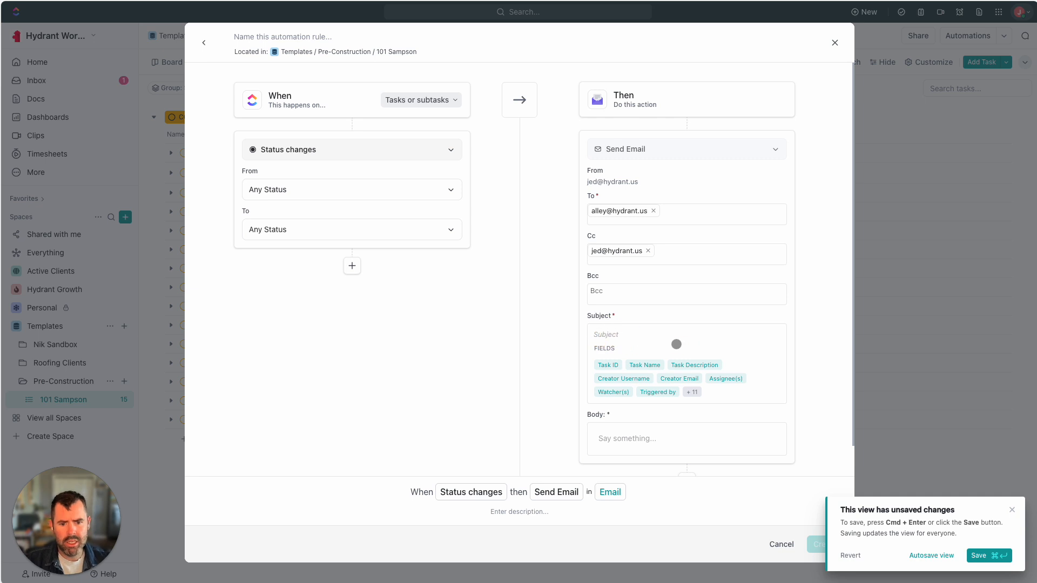
{"action": "scroll", "coordinate": [684, 343], "scroll_direction": "down", "scroll_amount": 1}
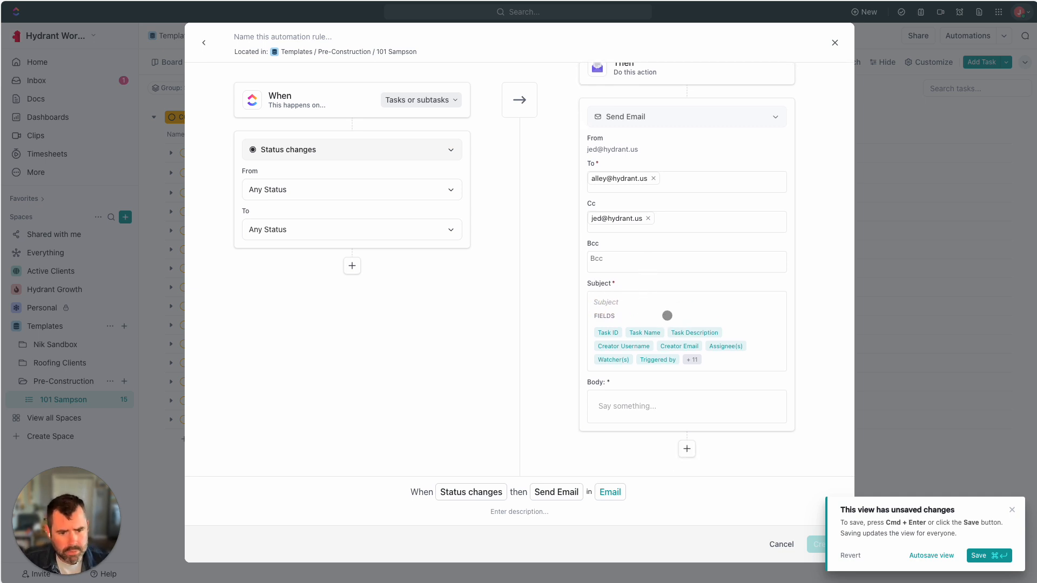
Set the subject to 'DUE TODAY:' followed by the Task Name field
{"action": "type", "text": "DUE TODAY:"}
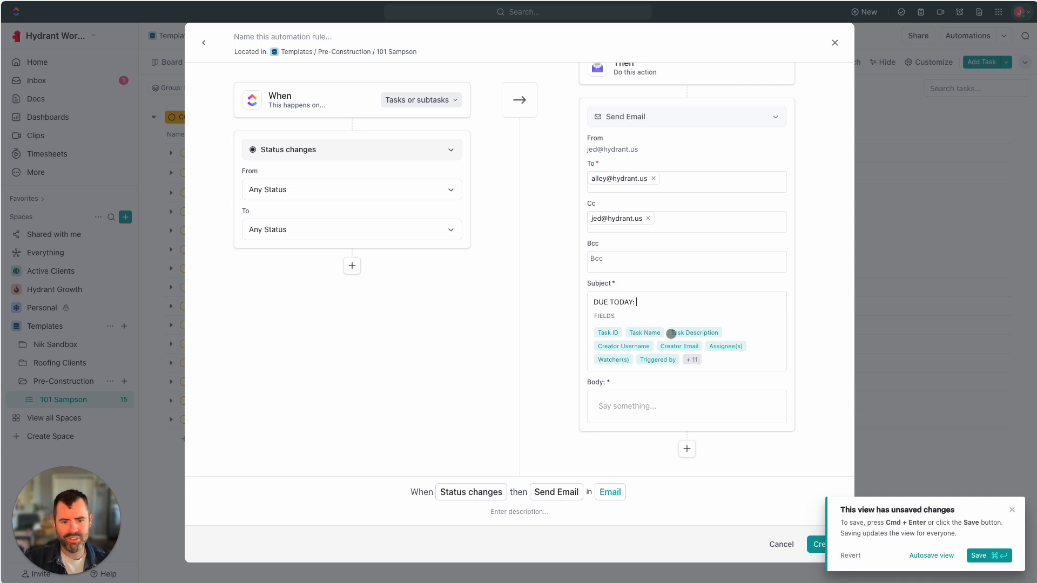
{"action": "left_click", "coordinate": [643, 333]}
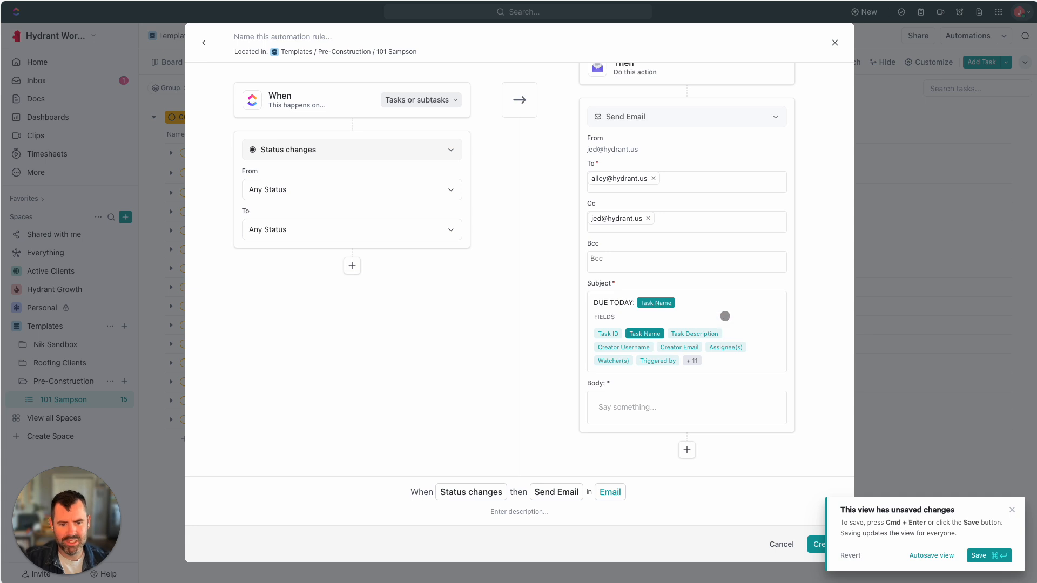
{"action": "scroll", "coordinate": [729, 330], "scroll_direction": "down", "scroll_amount": 1}
Fill the email body with the Task Name, Task Description and Due Date fields
{"action": "left_click", "coordinate": [653, 398]}
{"action": "scroll", "coordinate": [620, 388], "scroll_direction": "down", "scroll_amount": 3}
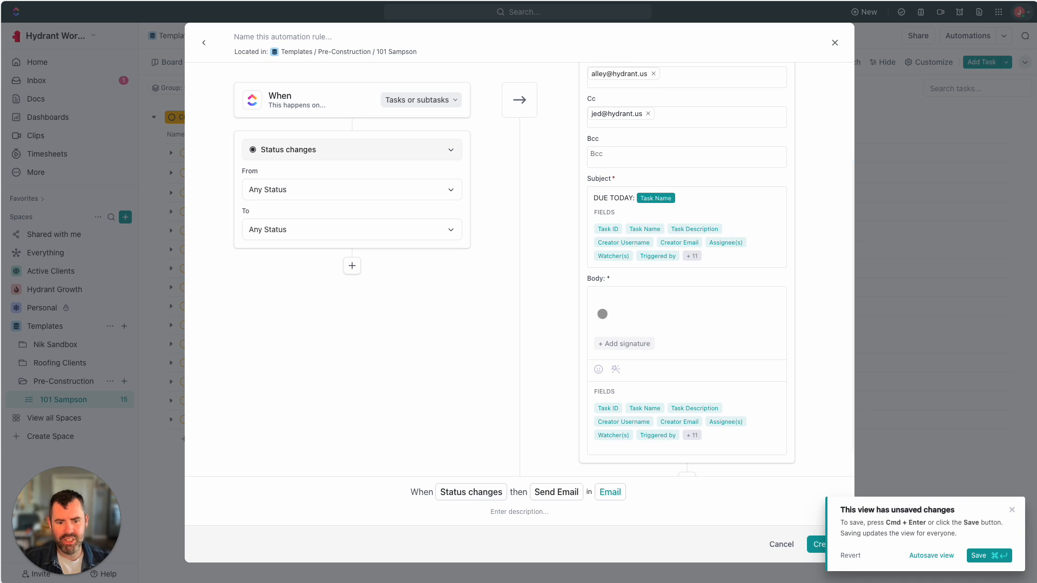
{"action": "scroll", "coordinate": [665, 321], "scroll_direction": "down", "scroll_amount": 1}
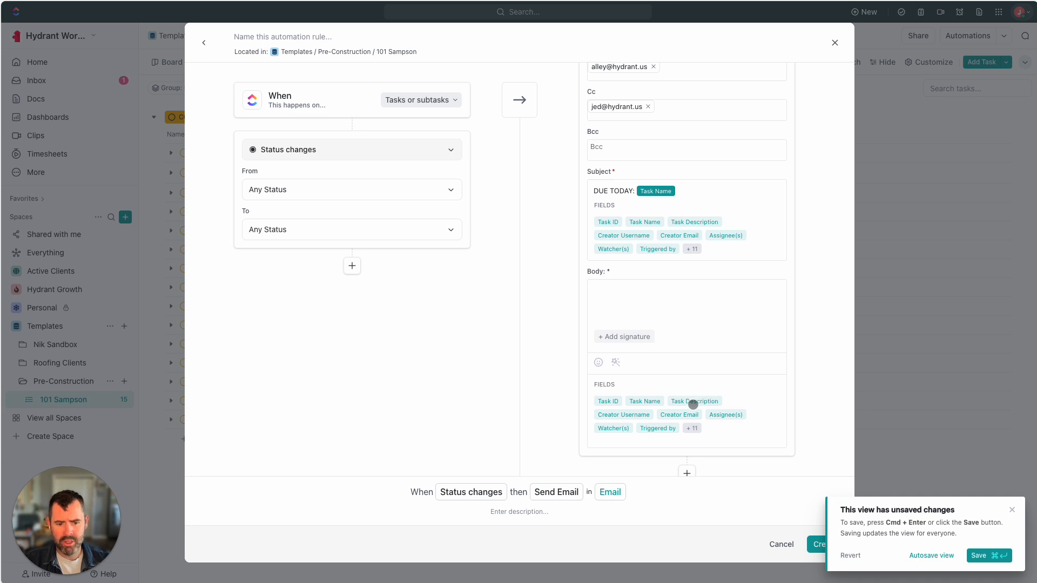
{"action": "left_click", "coordinate": [645, 403]}
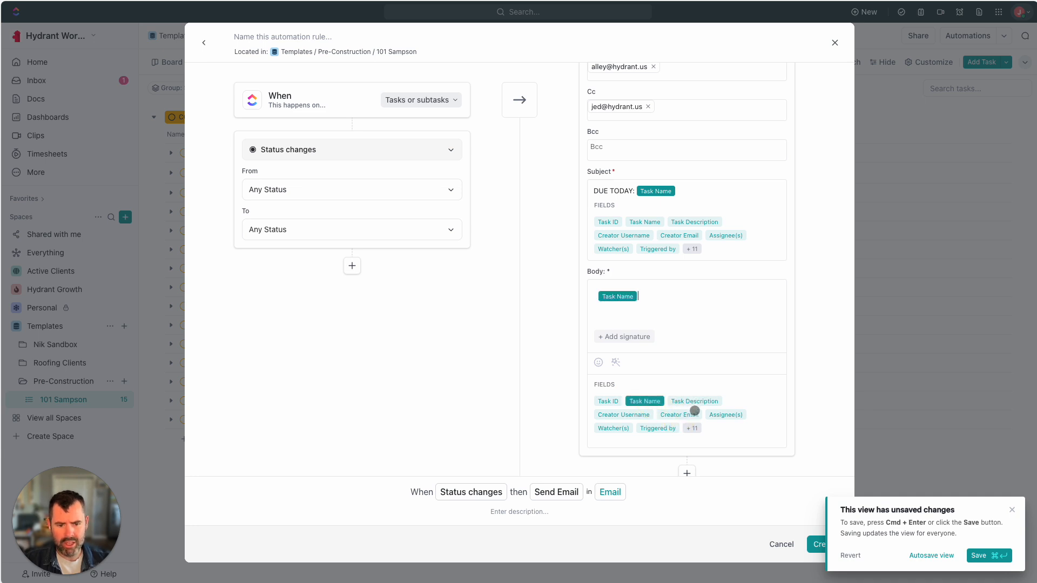
{"action": "key", "text": "Return"}
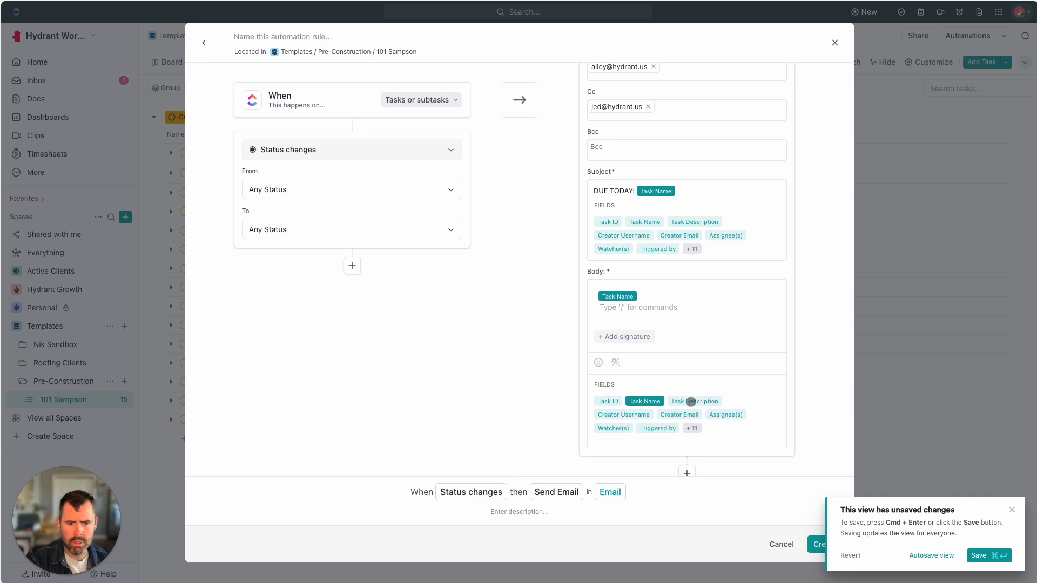
{"action": "left_click", "coordinate": [690, 402]}
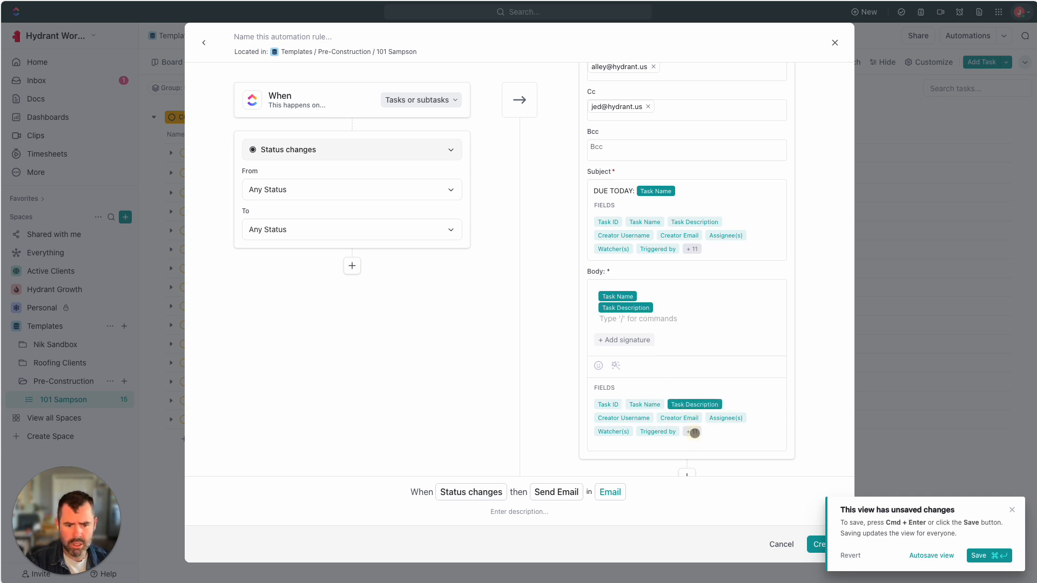
{"action": "left_click", "coordinate": [694, 432]}
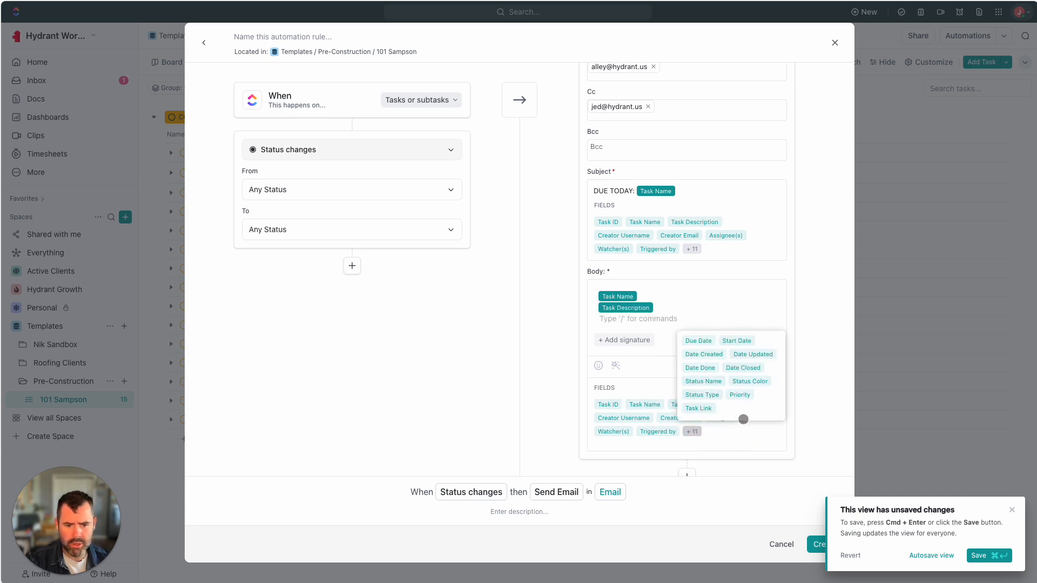
{"action": "left_click", "coordinate": [701, 341]}
{"action": "left_click", "coordinate": [695, 432]}
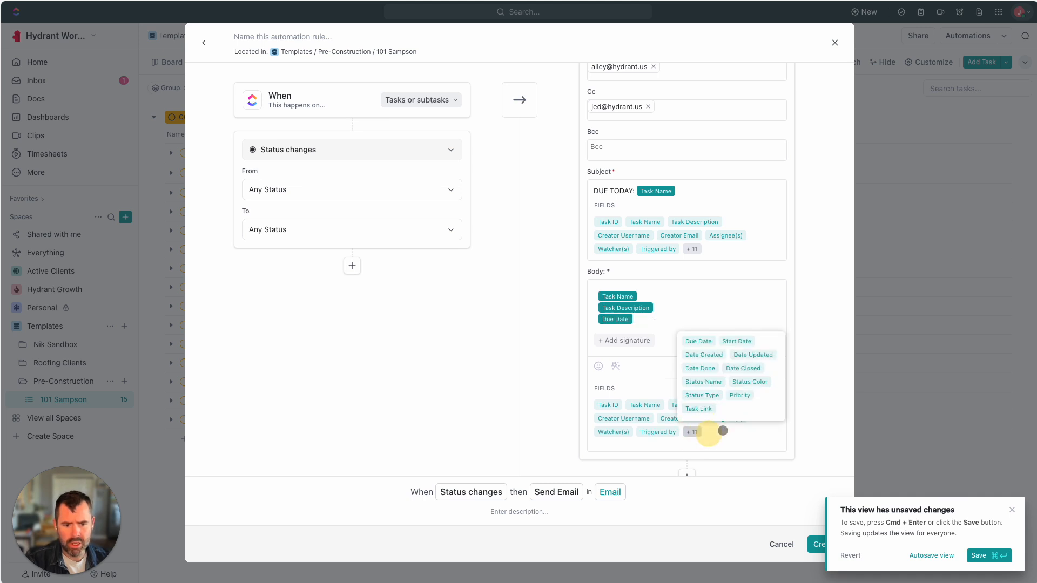
{"action": "left_click", "coordinate": [677, 306]}
{"action": "scroll", "coordinate": [648, 378], "scroll_direction": "down", "scroll_amount": 1}
{"action": "scroll", "coordinate": [699, 335], "scroll_direction": "up", "scroll_amount": 4}
{"action": "scroll", "coordinate": [698, 343], "scroll_direction": "down", "scroll_amount": 3}
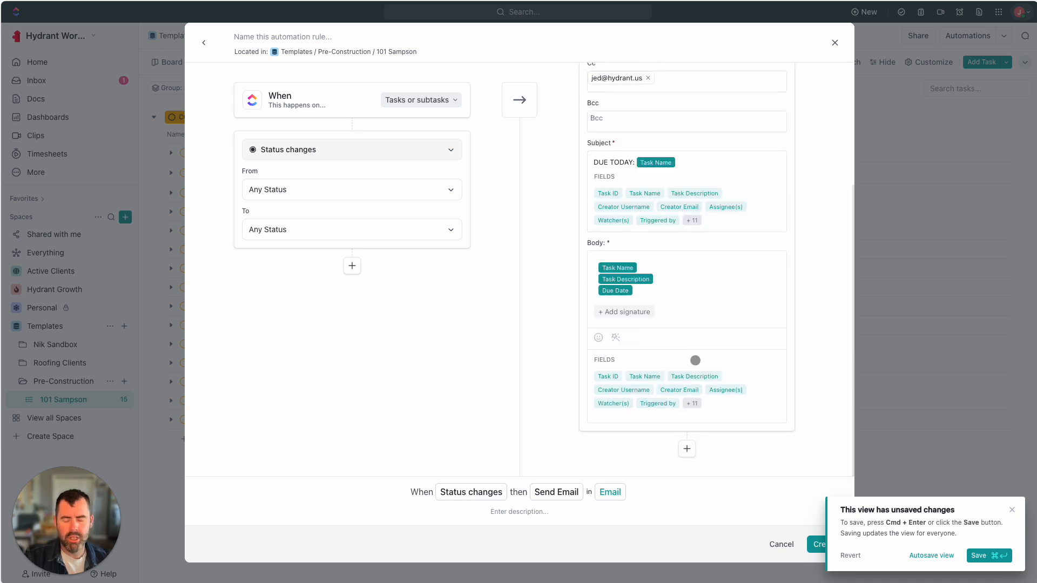
{"action": "scroll", "coordinate": [699, 340], "scroll_direction": "up", "scroll_amount": 4}
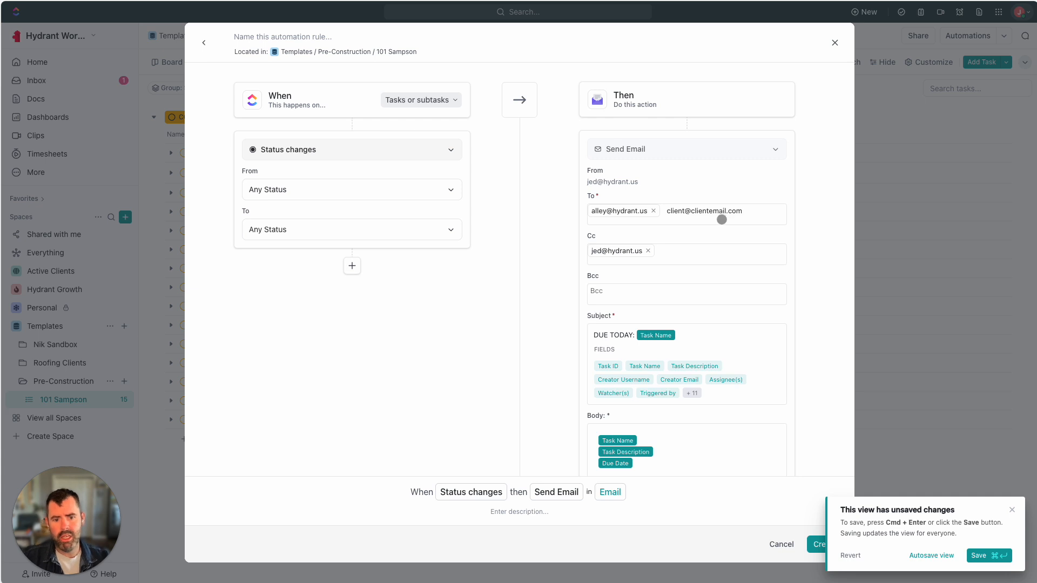
Add the client's address to the recipients, review the email, then cancel the draft
{"action": "left_click", "coordinate": [703, 255]}
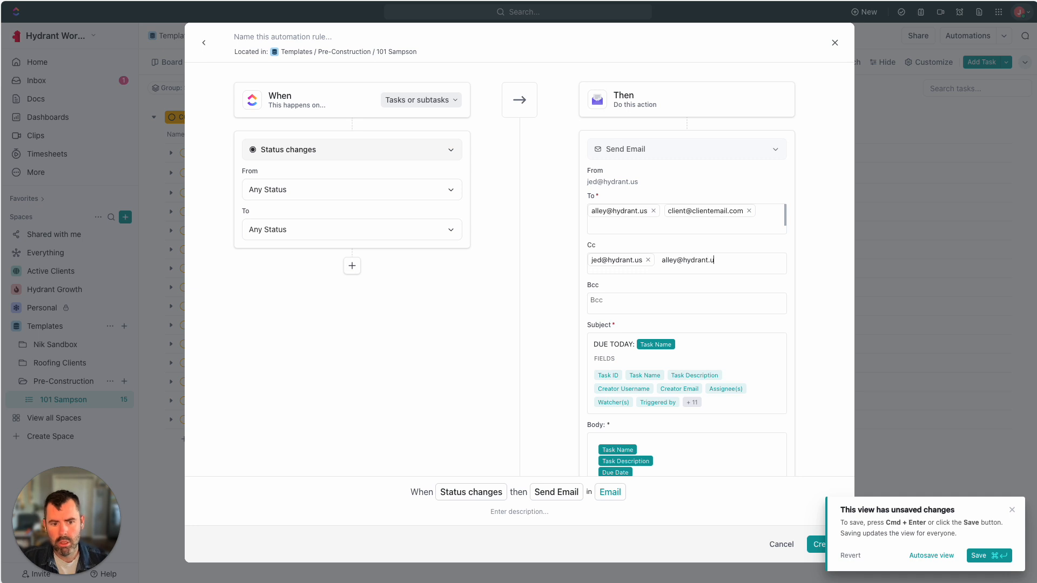
{"action": "scroll", "coordinate": [692, 331], "scroll_direction": "down", "scroll_amount": 2}
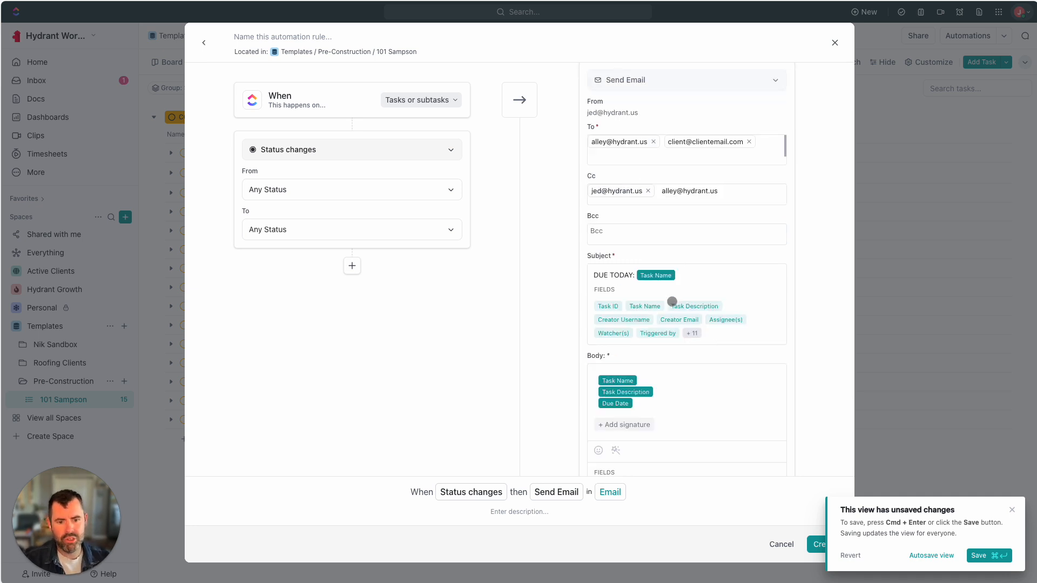
{"action": "scroll", "coordinate": [672, 300], "scroll_direction": "down", "scroll_amount": 2}
{"action": "scroll", "coordinate": [672, 300], "scroll_direction": "up", "scroll_amount": 4}
{"action": "scroll", "coordinate": [685, 308], "scroll_direction": "down", "scroll_amount": 5}
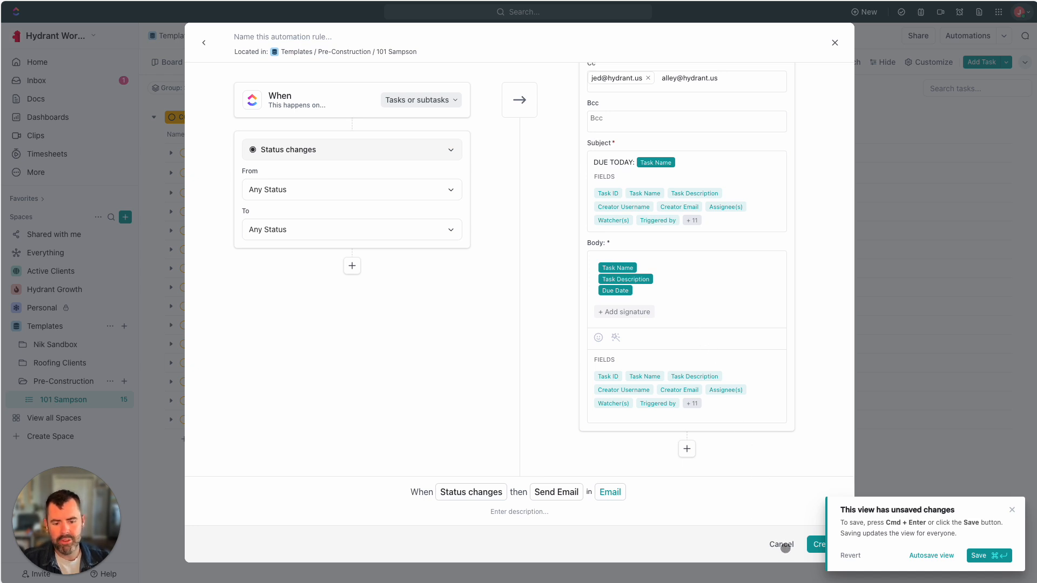
{"action": "scroll", "coordinate": [775, 335], "scroll_direction": "up", "scroll_amount": 4}
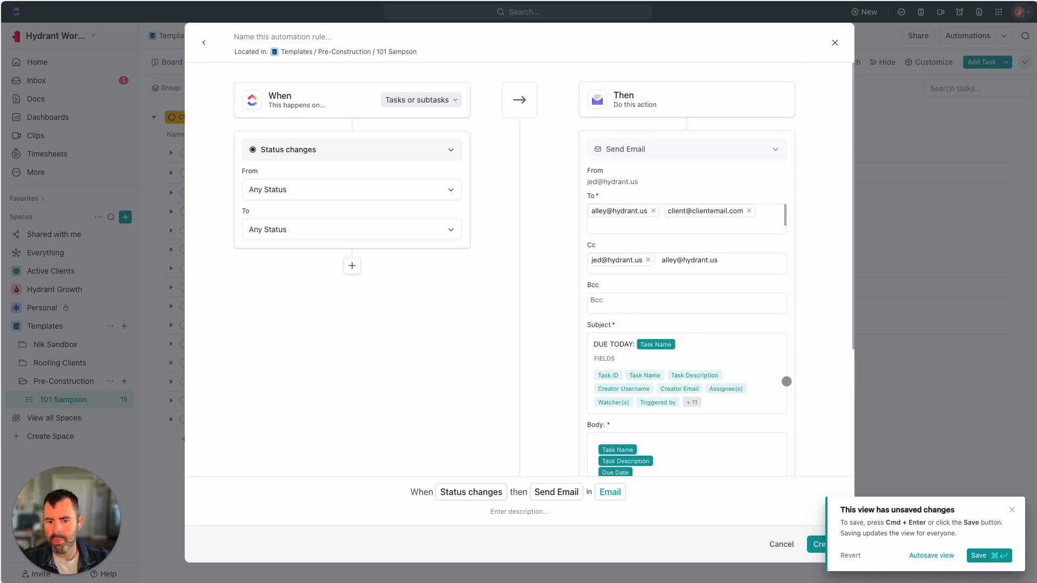
{"action": "scroll", "coordinate": [783, 381], "scroll_direction": "down", "scroll_amount": 4}
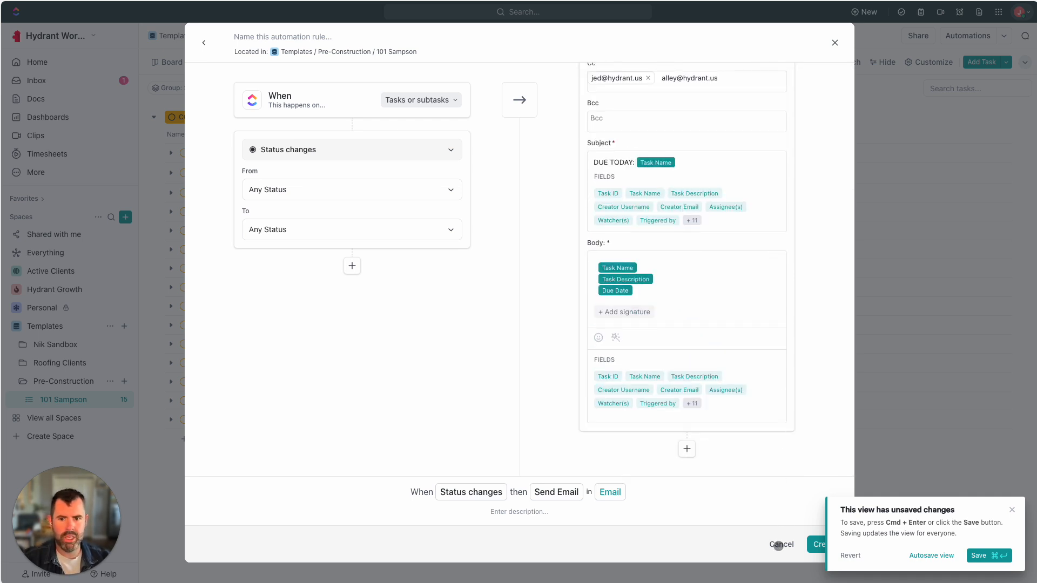
{"action": "scroll", "coordinate": [691, 270], "scroll_direction": "up", "scroll_amount": 4}
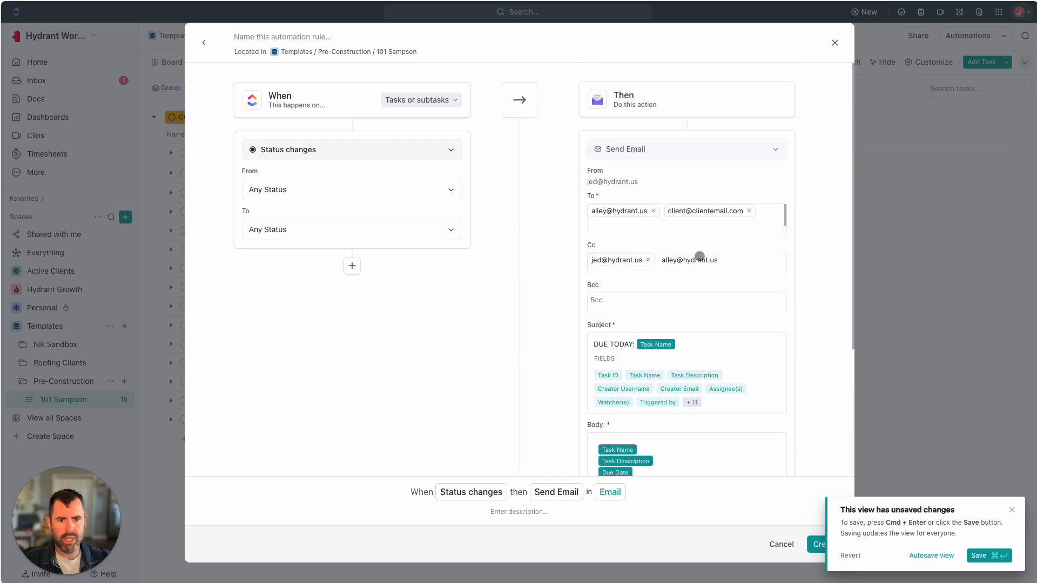
{"action": "left_click", "coordinate": [780, 544]}
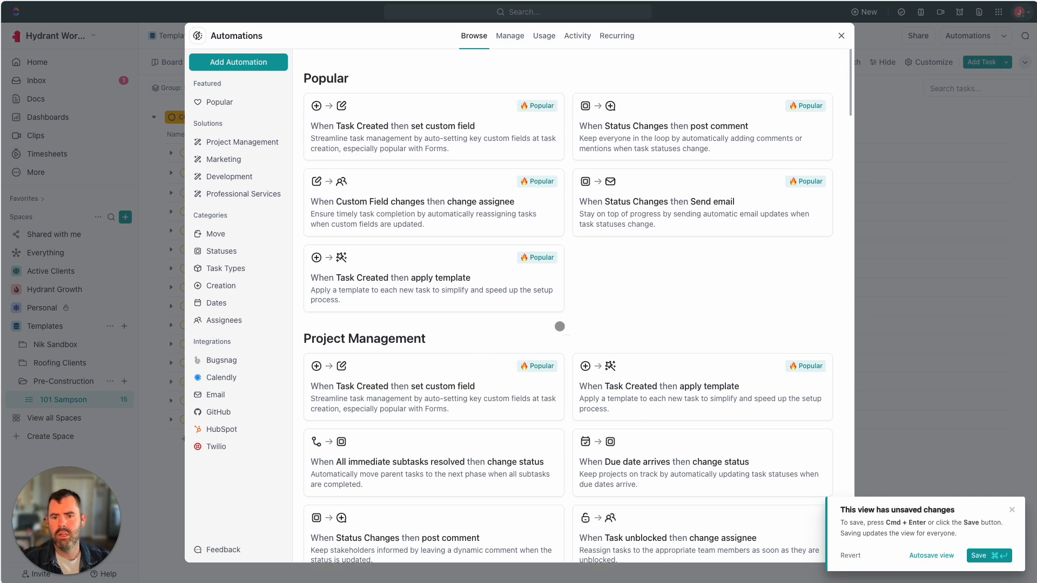
Start a new rule applying to Tasks only, triggered by Status changes
{"action": "left_click", "coordinate": [841, 36]}
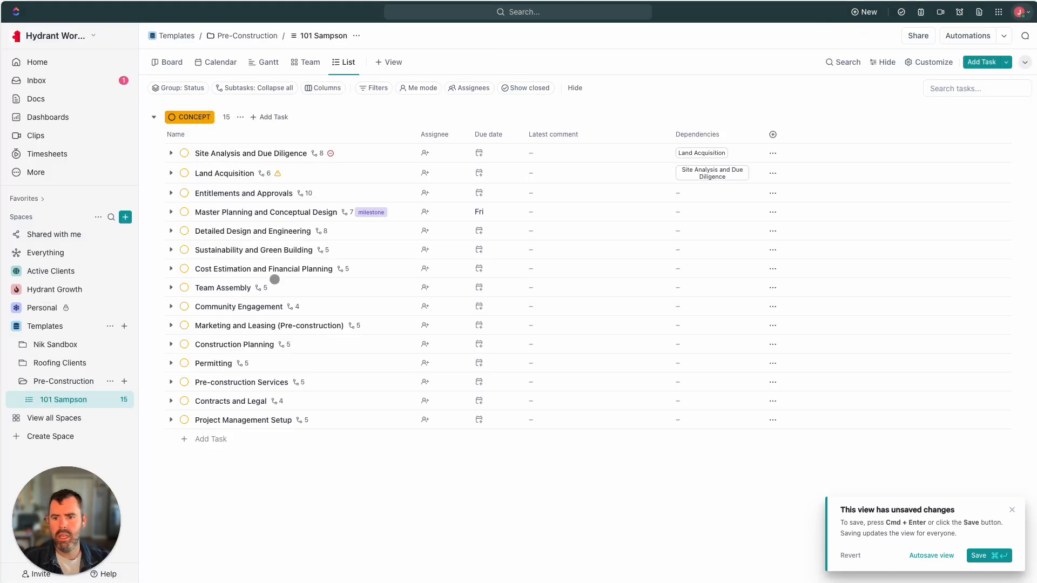
{"action": "left_click", "coordinate": [967, 38]}
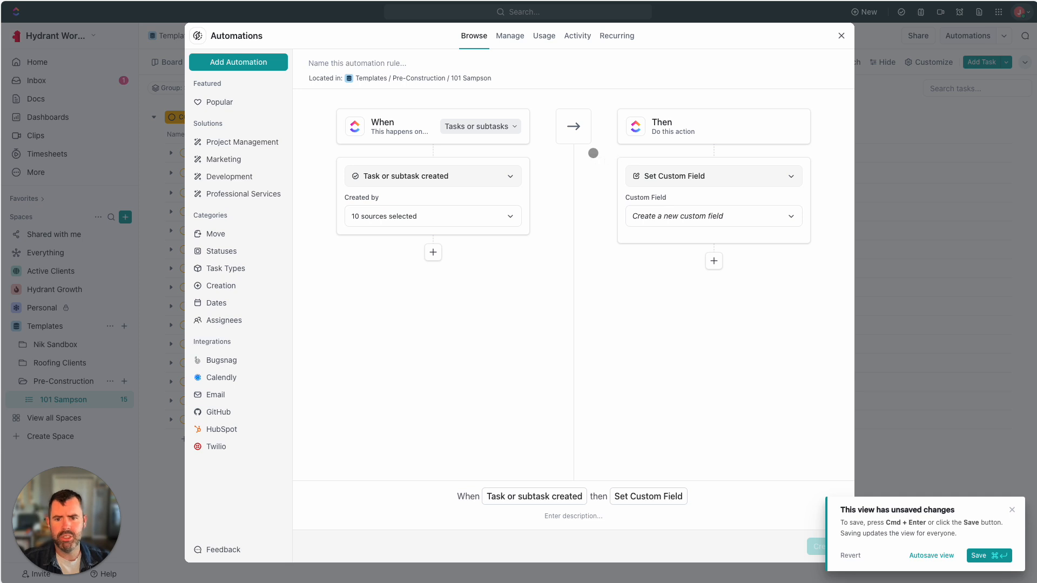
{"action": "left_click", "coordinate": [478, 128]}
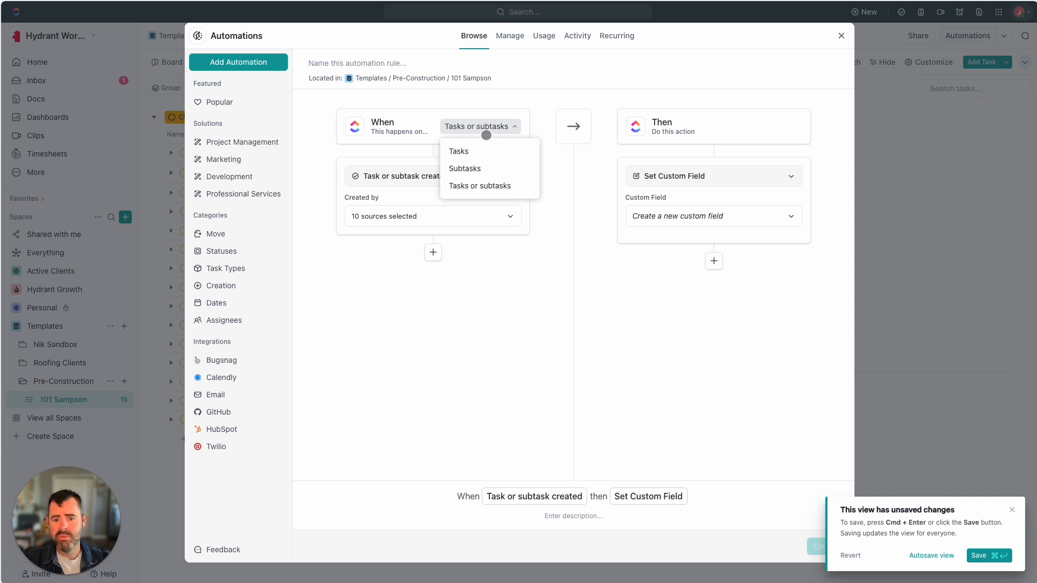
{"action": "left_click", "coordinate": [472, 153]}
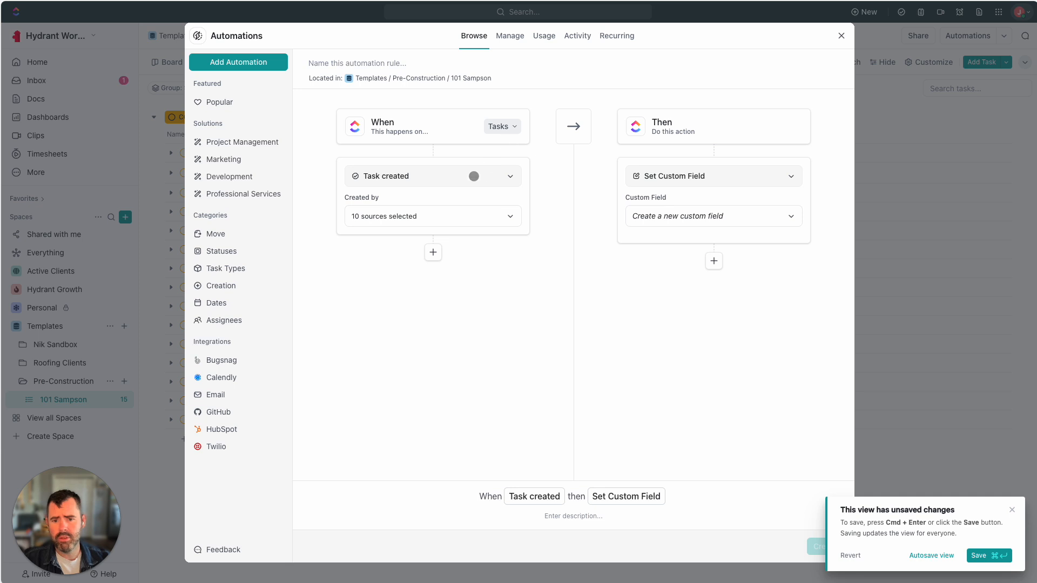
{"action": "left_click", "coordinate": [474, 176]}
{"action": "scroll", "coordinate": [415, 314], "scroll_direction": "down", "scroll_amount": 2}
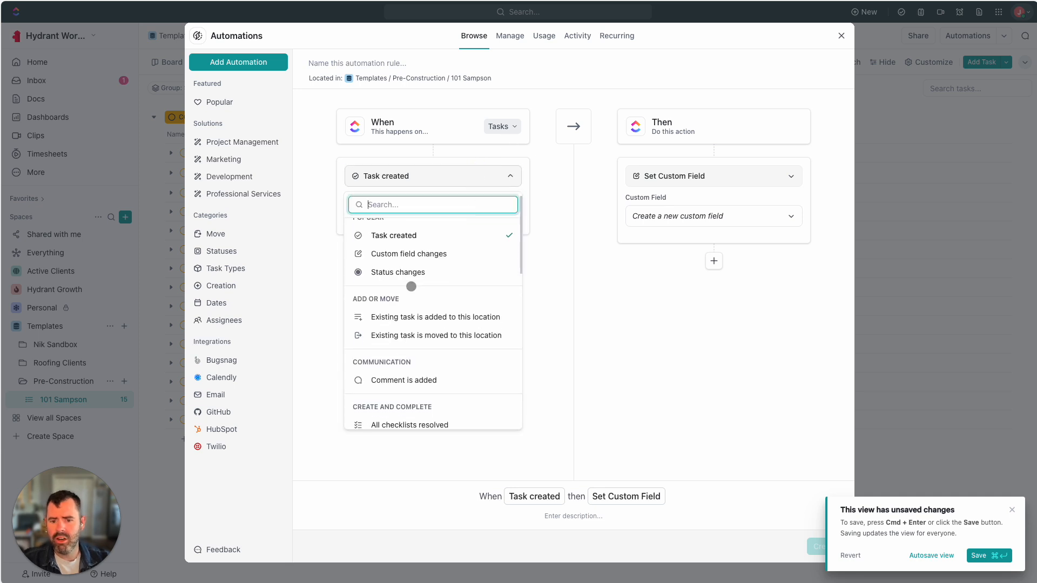
{"action": "left_click", "coordinate": [415, 269]}
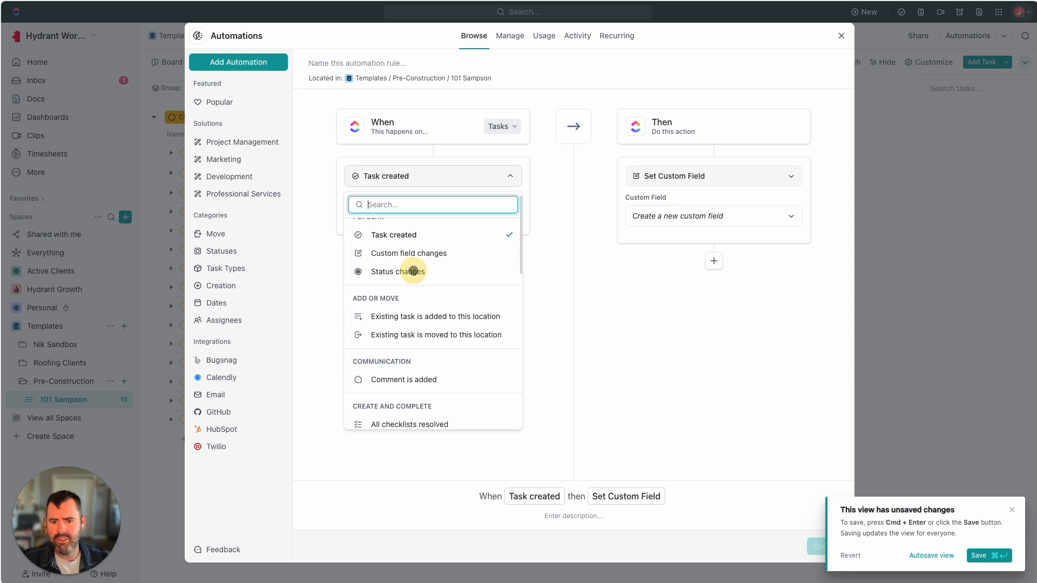
Set the From statuses to Not started and Active, dropping Done
{"action": "left_click", "coordinate": [422, 262]}
{"action": "left_click", "coordinate": [427, 219]}
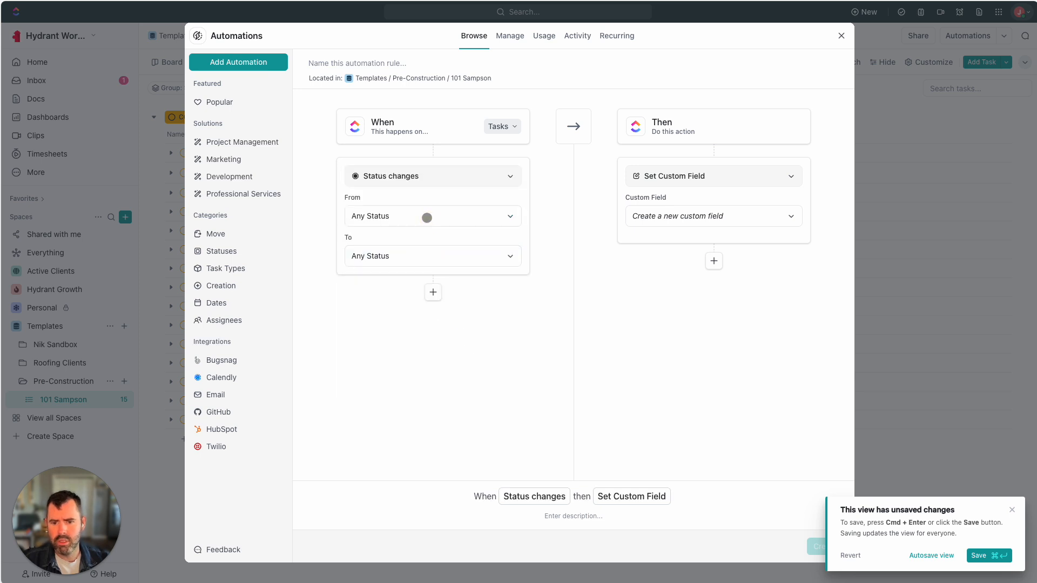
{"action": "left_click", "coordinate": [424, 216]}
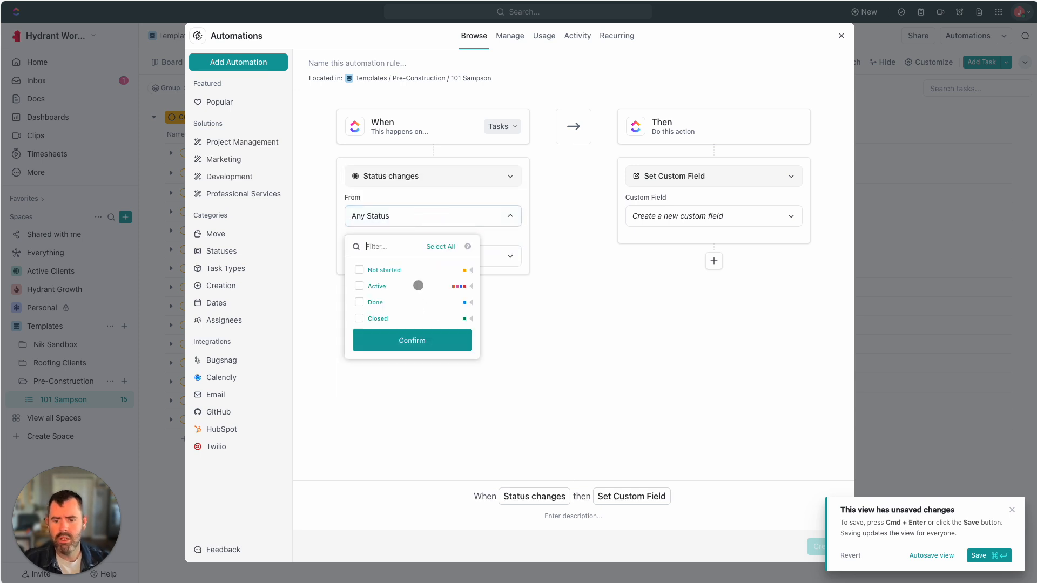
{"action": "left_click", "coordinate": [359, 303]}
{"action": "left_click", "coordinate": [461, 401]}
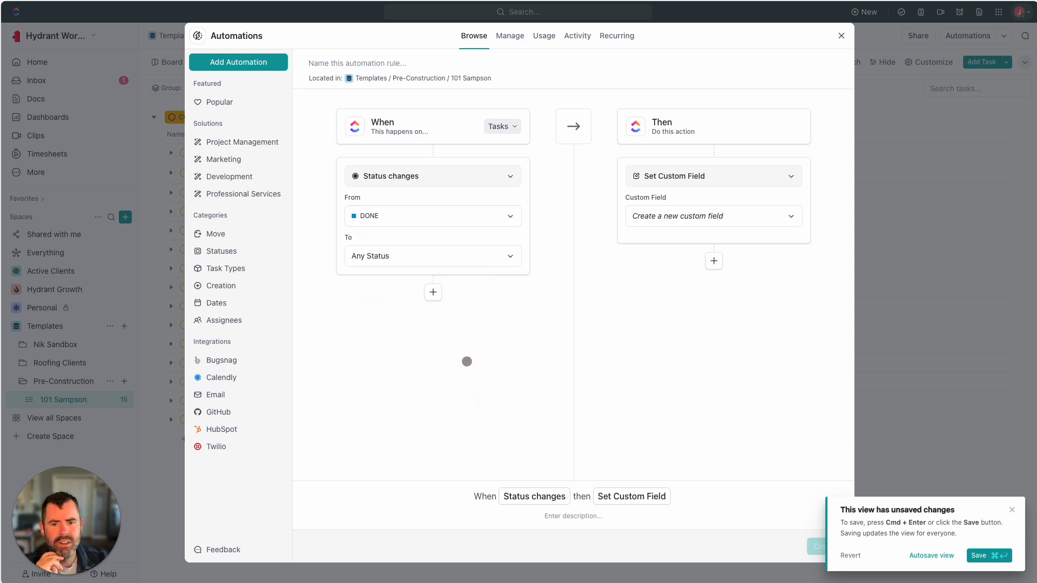
{"action": "left_click", "coordinate": [463, 255]}
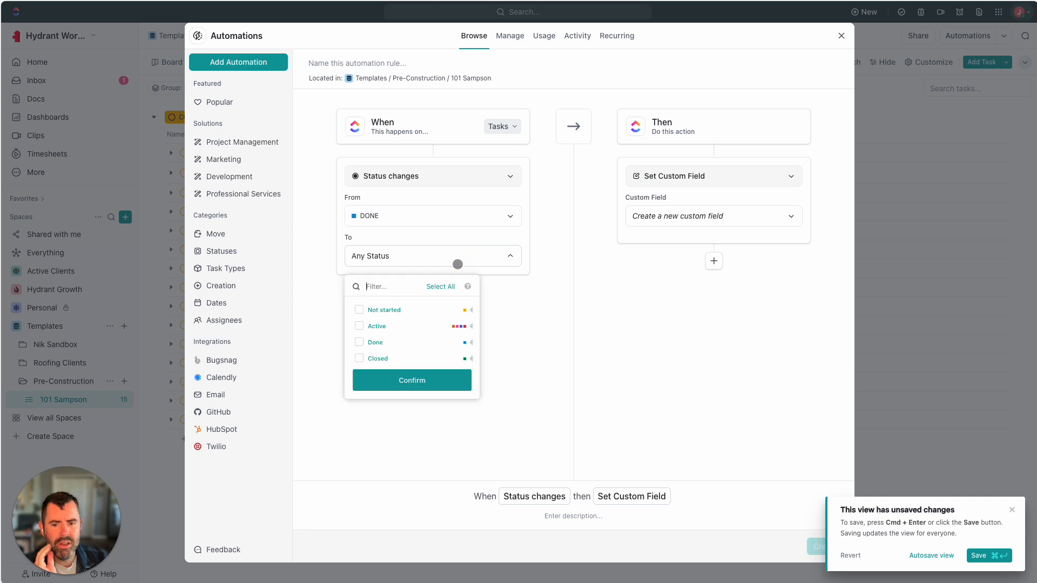
{"action": "left_click", "coordinate": [328, 273]}
{"action": "left_click", "coordinate": [400, 209]}
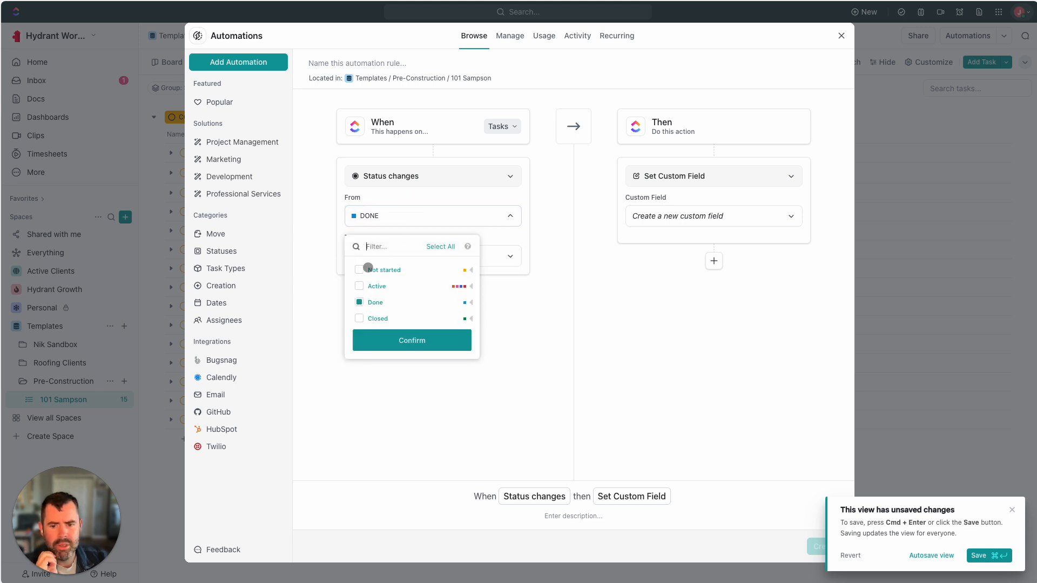
{"action": "left_click", "coordinate": [360, 286]}
{"action": "left_click", "coordinate": [359, 270]}
{"action": "left_click", "coordinate": [359, 302]}
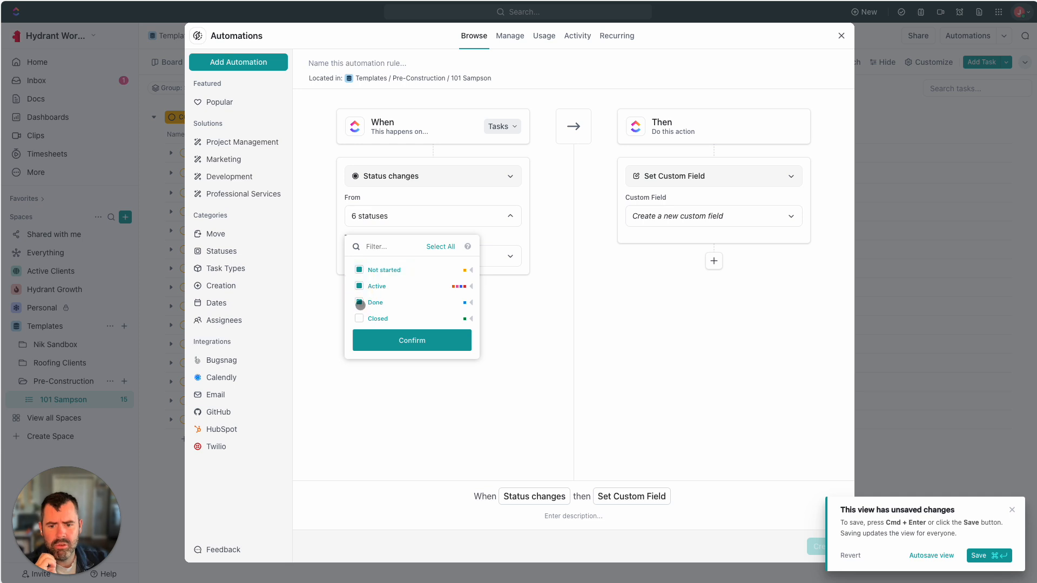
{"action": "left_click", "coordinate": [334, 323]}
Recheck the trigger list, then close and reopen Automations for a fresh rule draft
{"action": "left_click", "coordinate": [505, 217]}
{"action": "left_click", "coordinate": [509, 176]}
{"action": "left_click", "coordinate": [510, 176]}
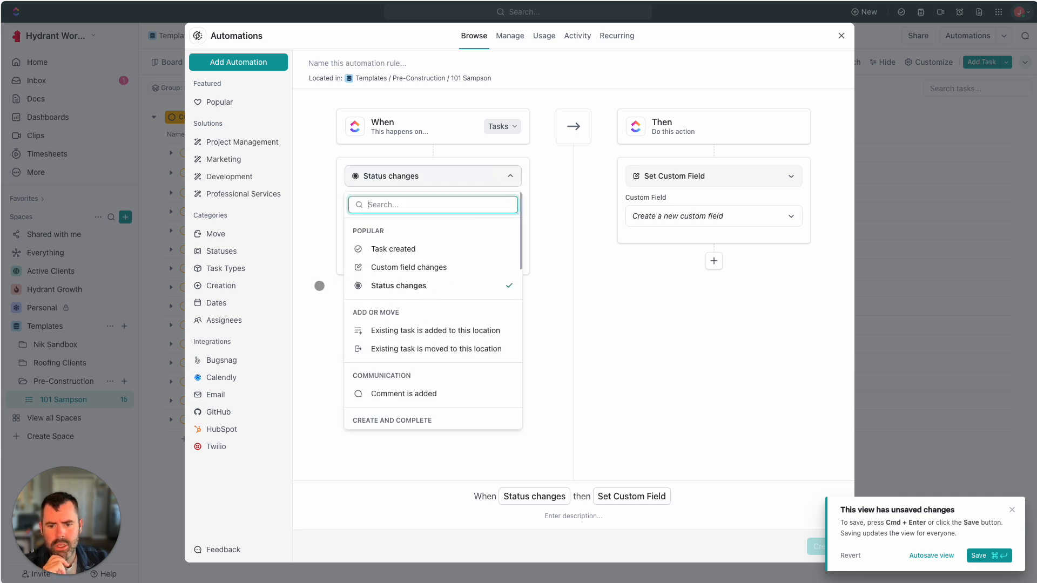
{"action": "scroll", "coordinate": [411, 335], "scroll_direction": "down", "scroll_amount": 2}
{"action": "scroll", "coordinate": [426, 366], "scroll_direction": "down", "scroll_amount": 6}
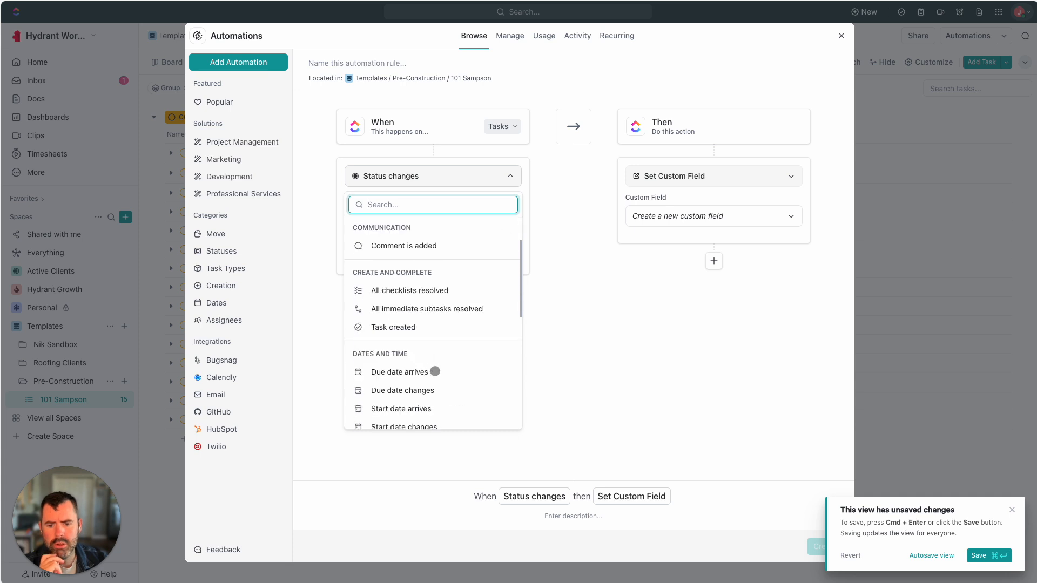
{"action": "scroll", "coordinate": [445, 409], "scroll_direction": "down", "scroll_amount": 3}
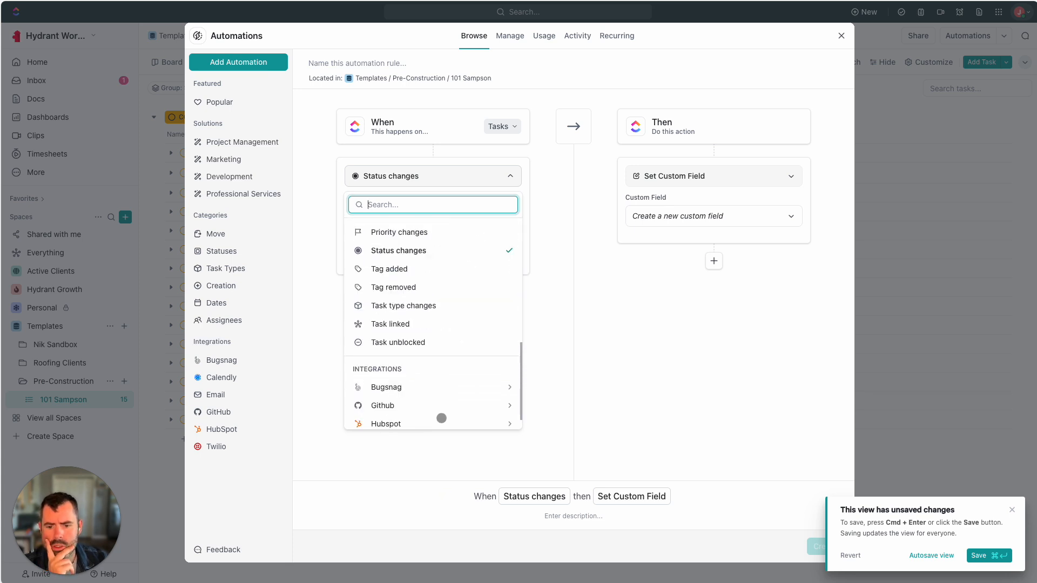
{"action": "left_click", "coordinate": [407, 456]}
{"action": "left_click", "coordinate": [841, 36]}
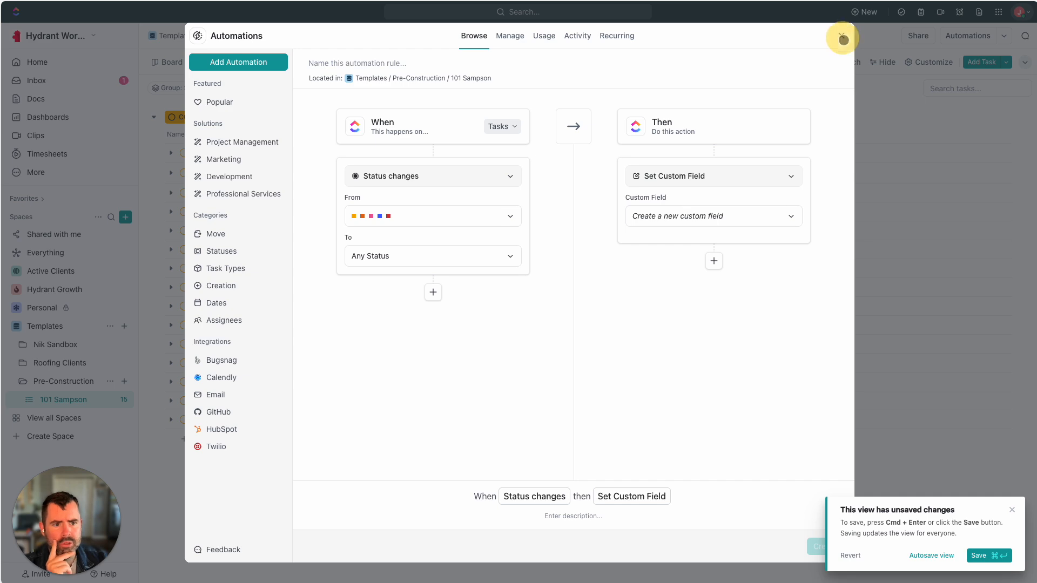
{"action": "left_click", "coordinate": [972, 36]}
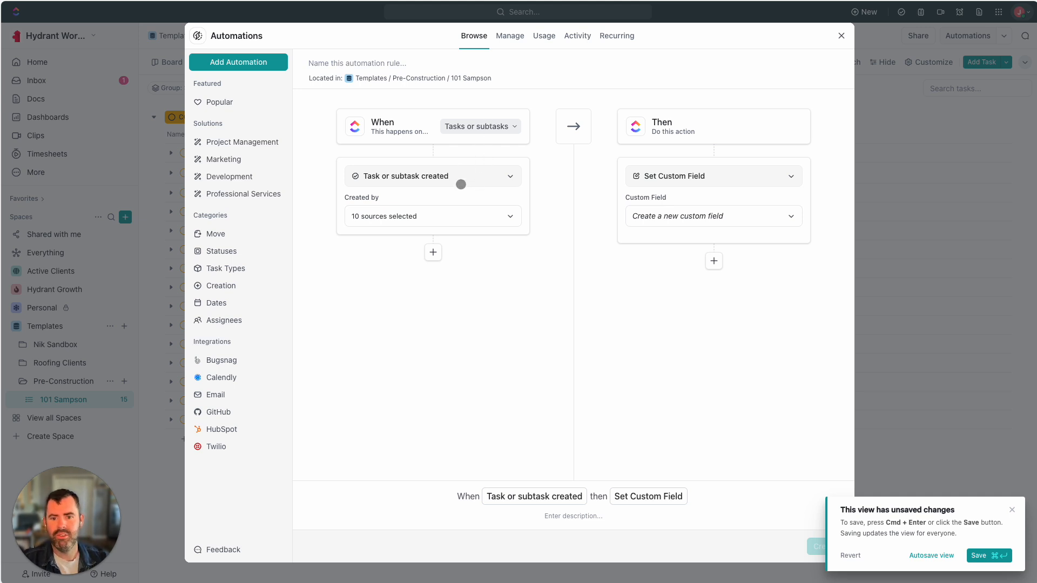
Make the rule trigger when status changes to DONE
{"action": "left_click", "coordinate": [477, 179]}
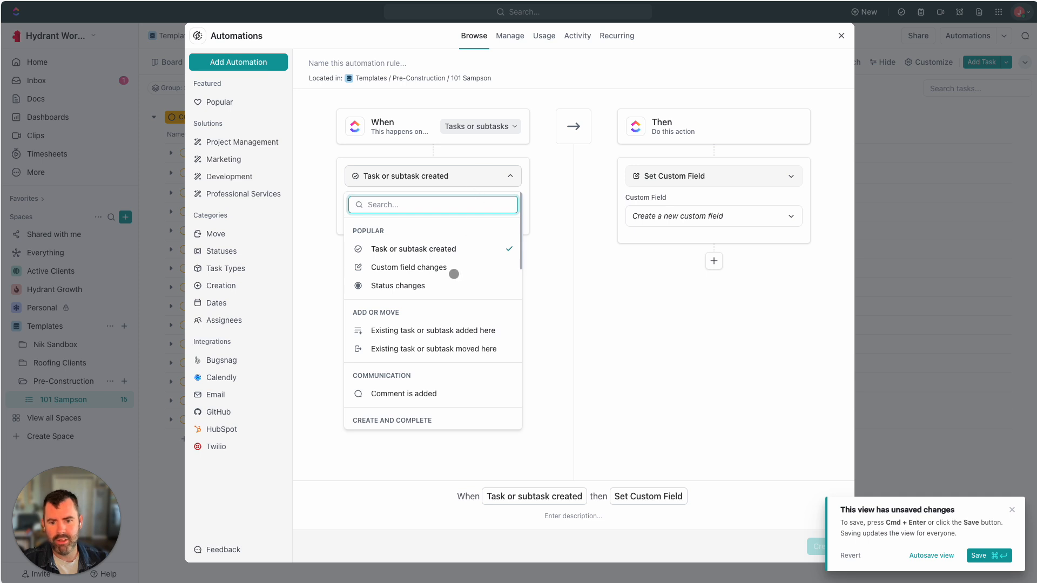
{"action": "left_click", "coordinate": [564, 346]}
{"action": "left_click", "coordinate": [477, 171]}
{"action": "left_click", "coordinate": [406, 288]}
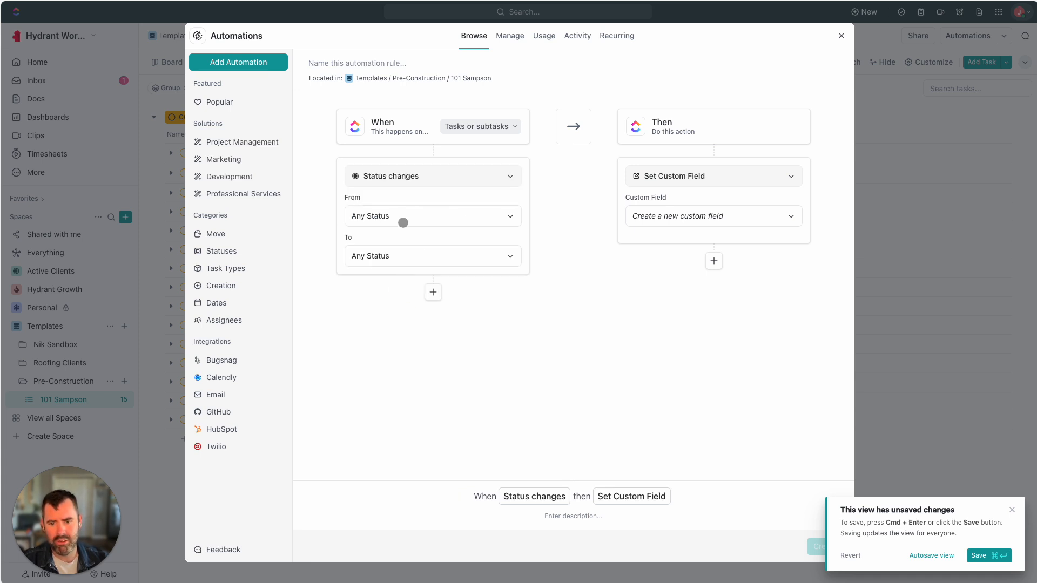
{"action": "left_click", "coordinate": [376, 263]}
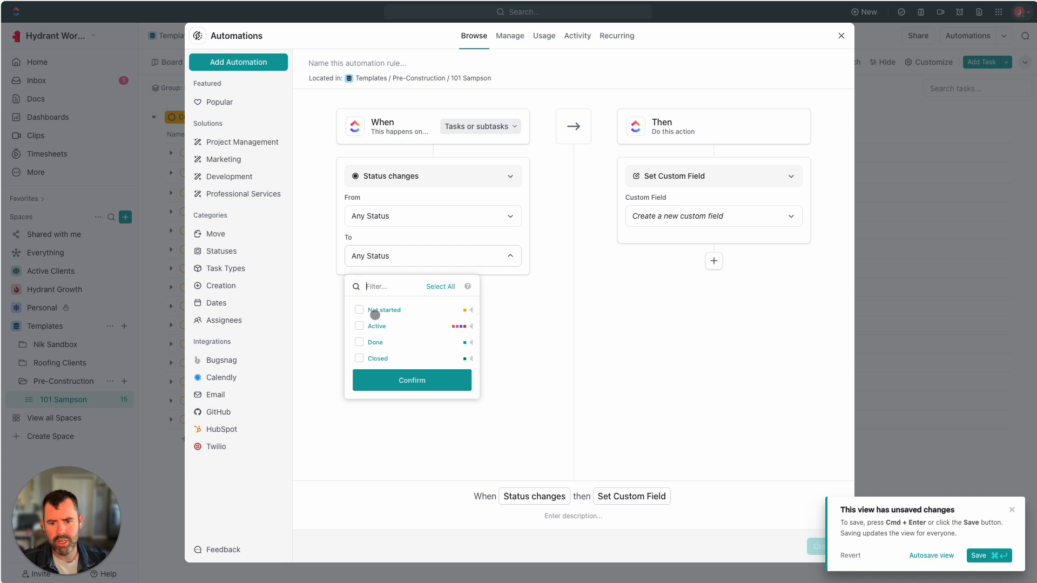
{"action": "left_click", "coordinate": [360, 342]}
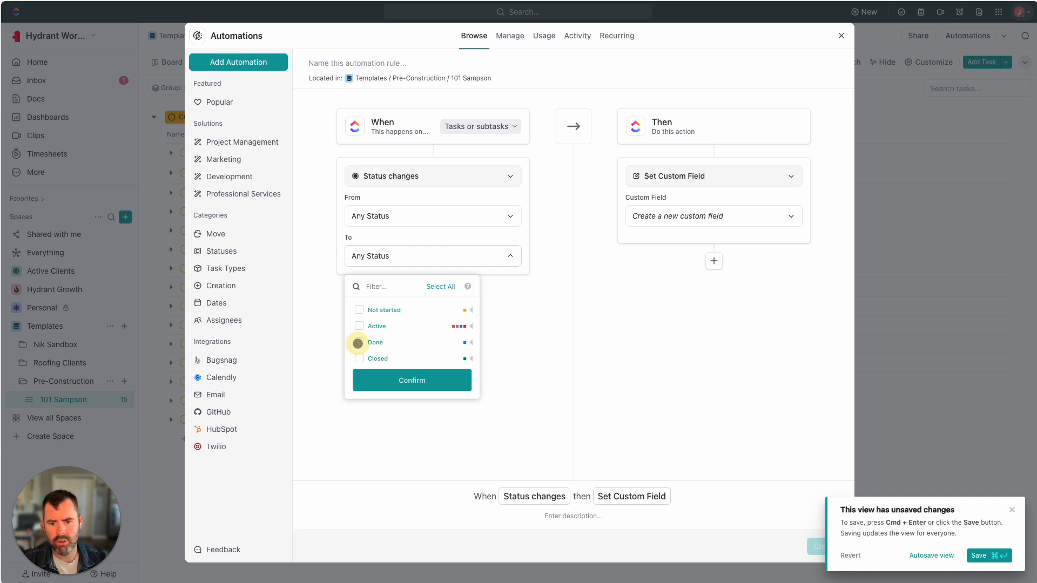
{"action": "left_click", "coordinate": [382, 428]}
Pick Email from the Integrations in the action list
{"action": "left_click", "coordinate": [688, 173]}
{"action": "scroll", "coordinate": [678, 342], "scroll_direction": "down", "scroll_amount": 10}
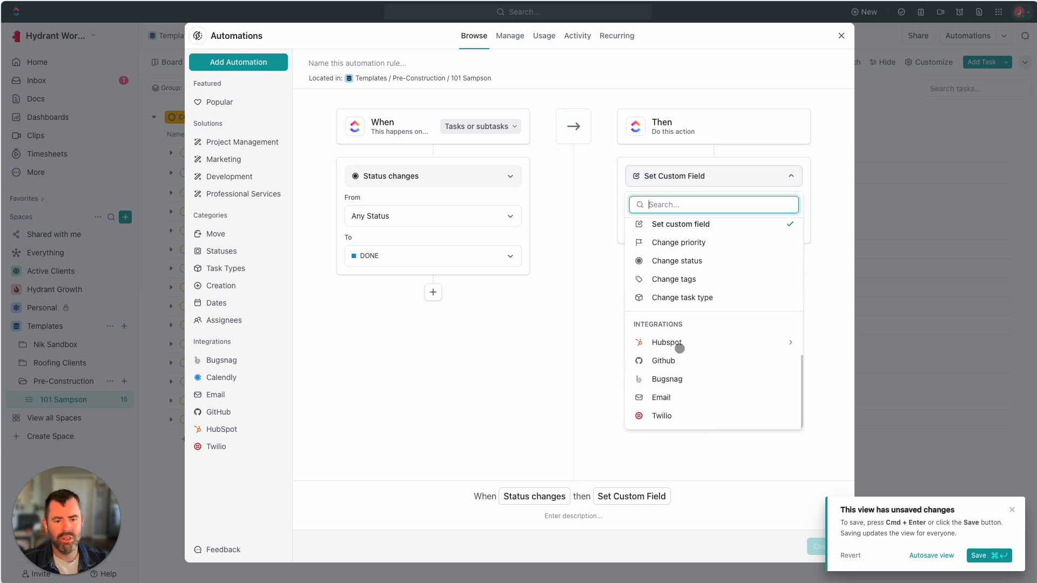
{"action": "left_click", "coordinate": [667, 399]}
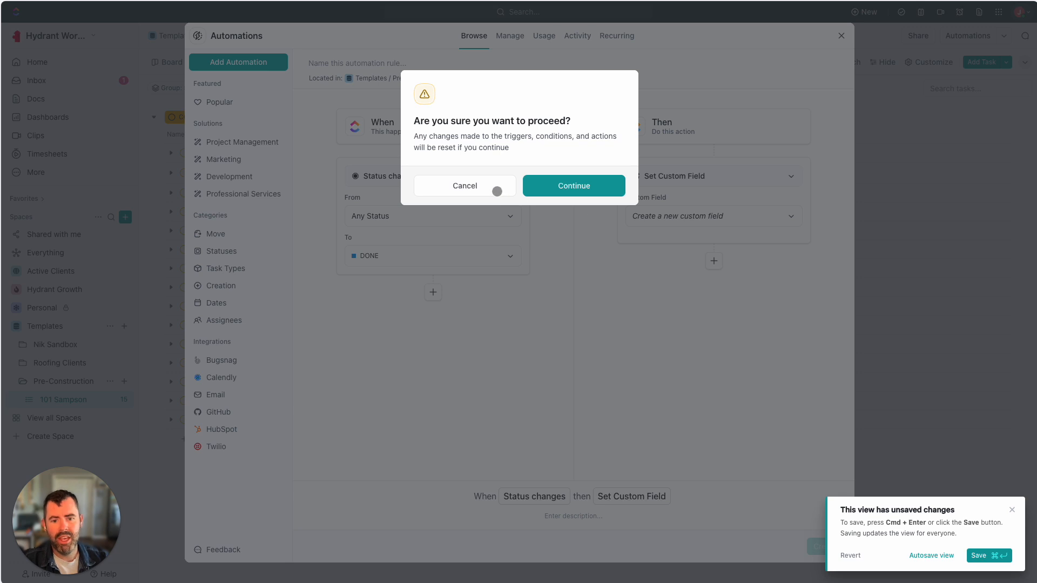
Choose Email as the rule's action and accept the reset warning
{"action": "left_click", "coordinate": [490, 190]}
{"action": "left_click", "coordinate": [750, 176]}
{"action": "left_click", "coordinate": [690, 131]}
{"action": "left_click", "coordinate": [708, 181]}
{"action": "scroll", "coordinate": [691, 324], "scroll_direction": "down", "scroll_amount": 10}
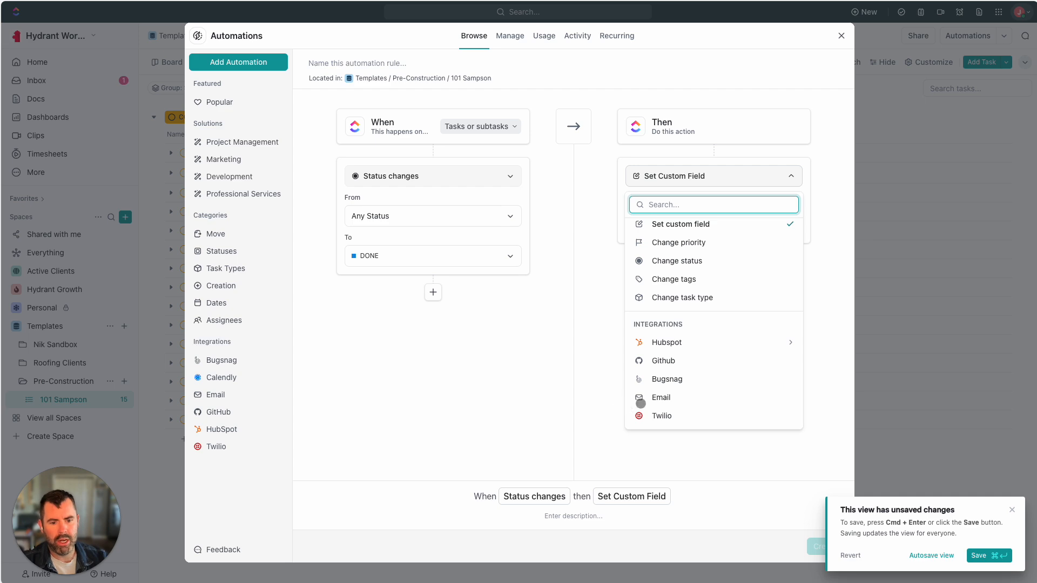
{"action": "left_click", "coordinate": [669, 401]}
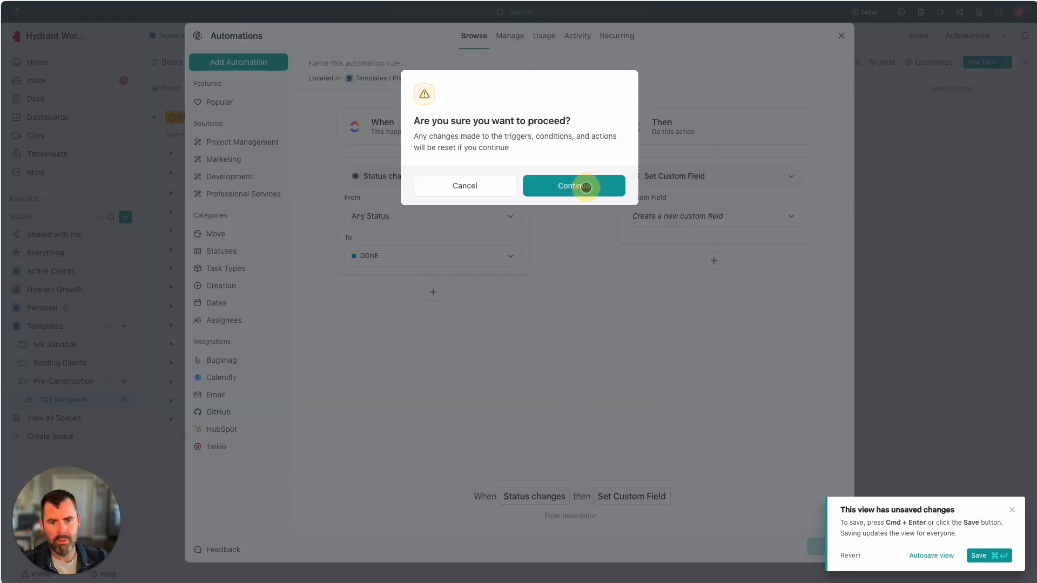
{"action": "left_click", "coordinate": [585, 185]}
Select the workspace's own account as the email sender
{"action": "left_click", "coordinate": [502, 290]}
{"action": "left_click", "coordinate": [487, 287]}
{"action": "left_click", "coordinate": [483, 289]}
{"action": "left_click", "coordinate": [477, 344]}
{"action": "left_click", "coordinate": [527, 326]}
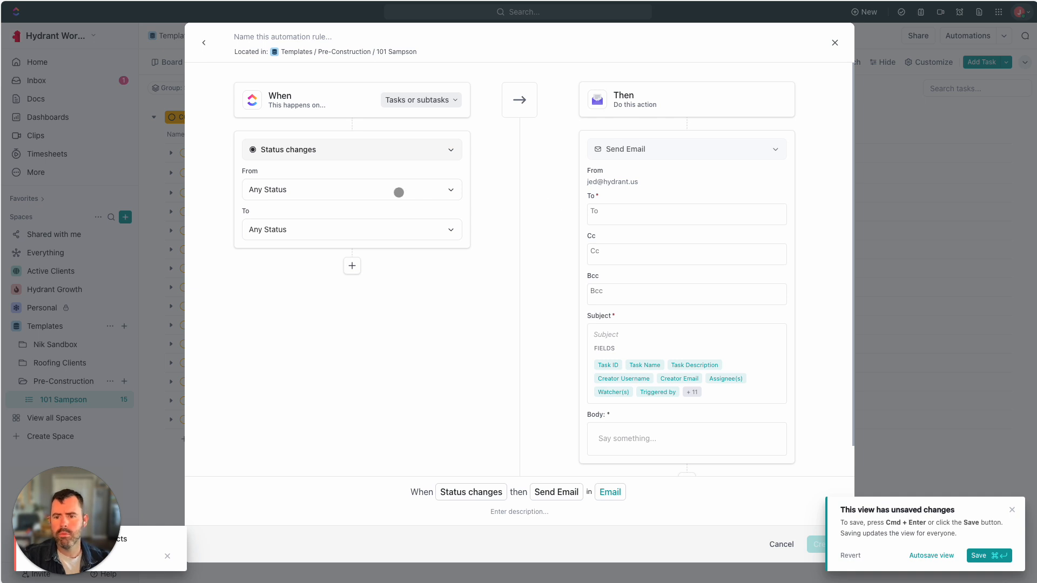
Set the trigger's target status to DONE
{"action": "left_click", "coordinate": [325, 226]}
{"action": "left_click", "coordinate": [257, 317]}
{"action": "left_click", "coordinate": [298, 354]}
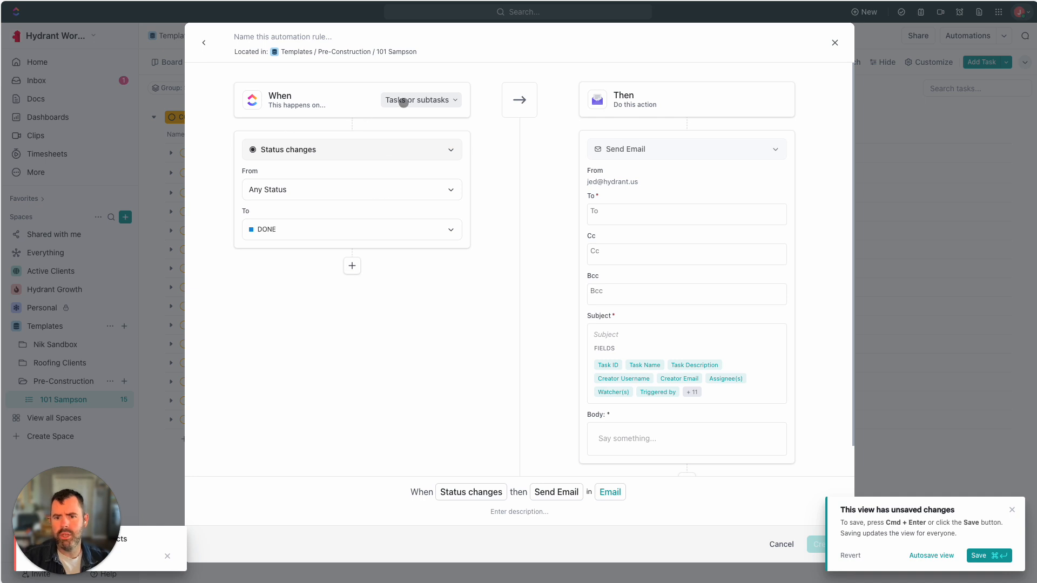
Fill in a client address in To and an account manager address in Cc
{"action": "left_click", "coordinate": [597, 216]}
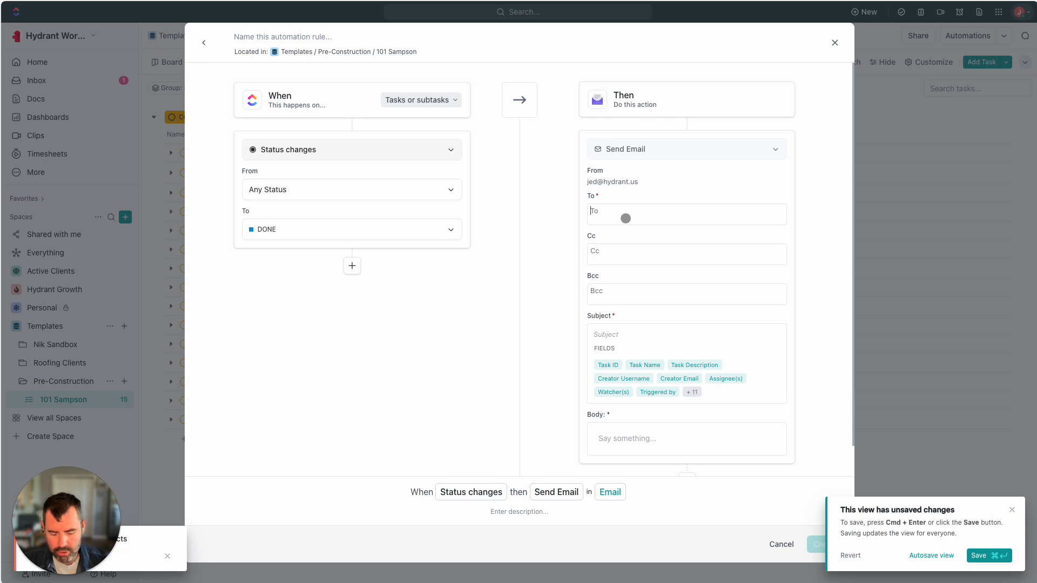
{"action": "type", "text": "client@clientemail.com ×"}
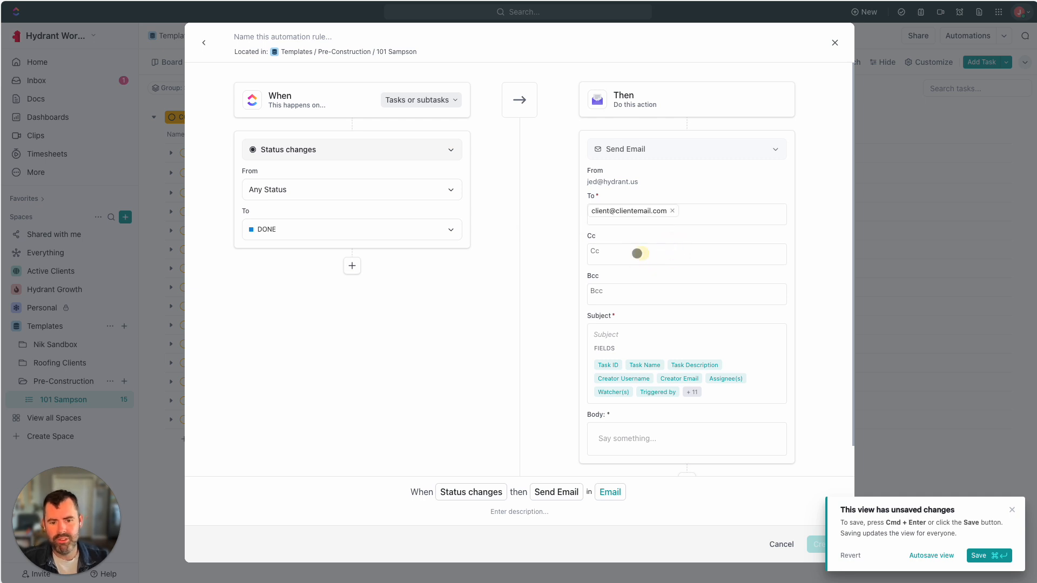
{"action": "left_click", "coordinate": [597, 252]}
{"action": "type", "text": "accountmanager@account.com"}
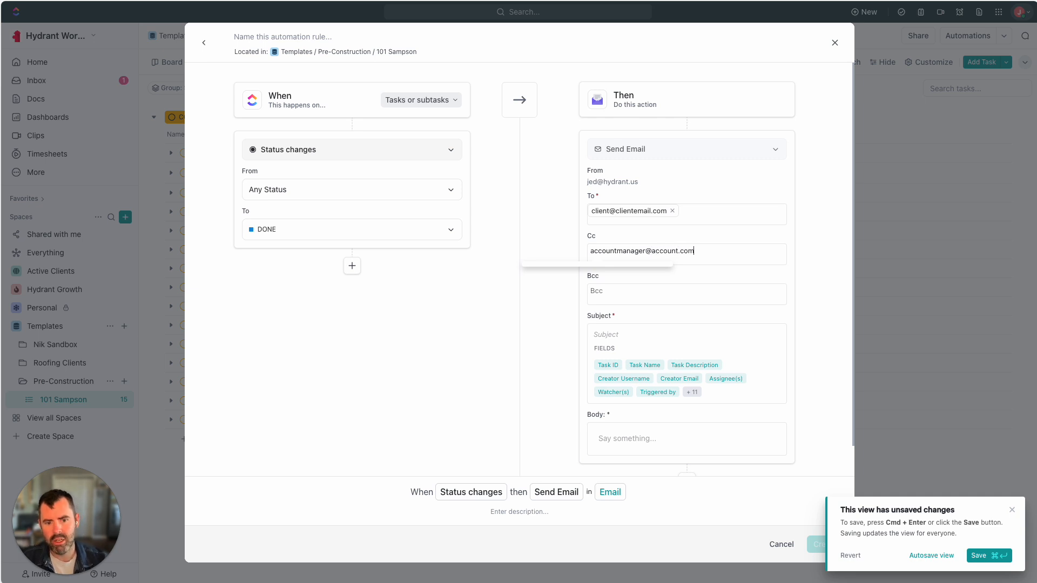
{"action": "left_click", "coordinate": [630, 292]}
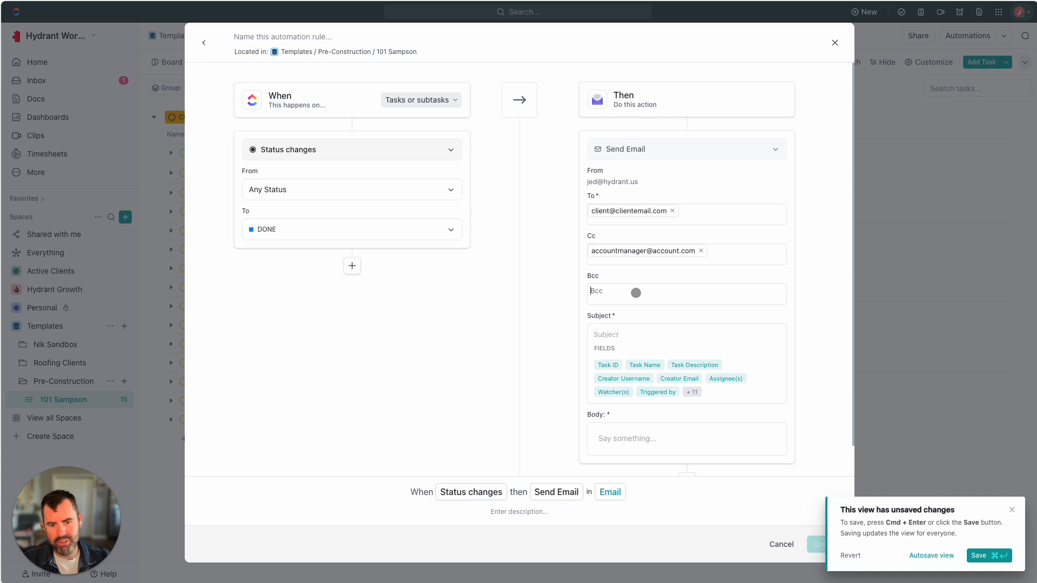
Set the subject to 'COMPLETED:' followed by the Task Name field
{"action": "left_click", "coordinate": [622, 337]}
{"action": "type", "text": "COMPLETED:"}
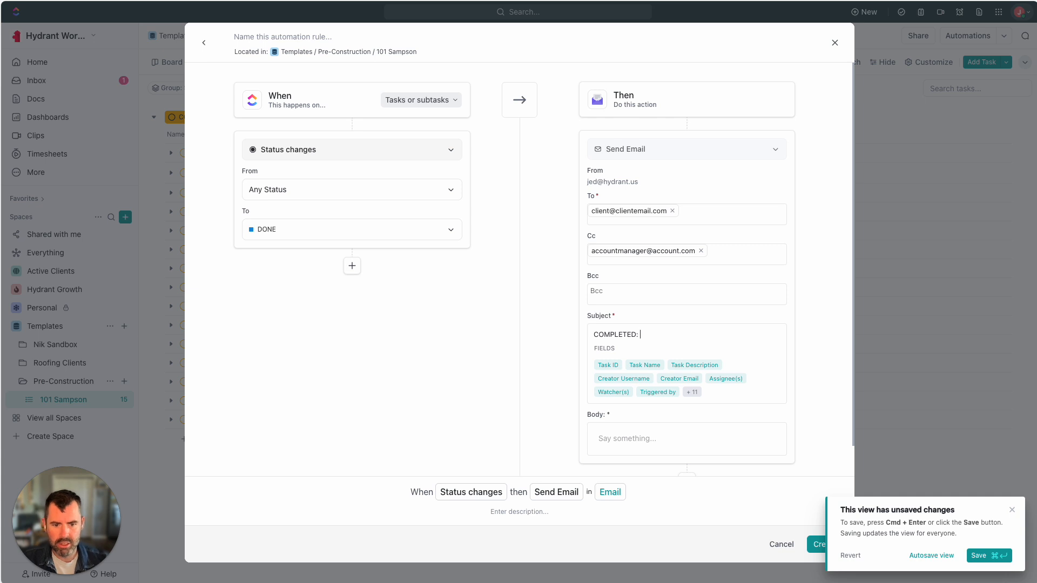
{"action": "left_click", "coordinate": [644, 365]}
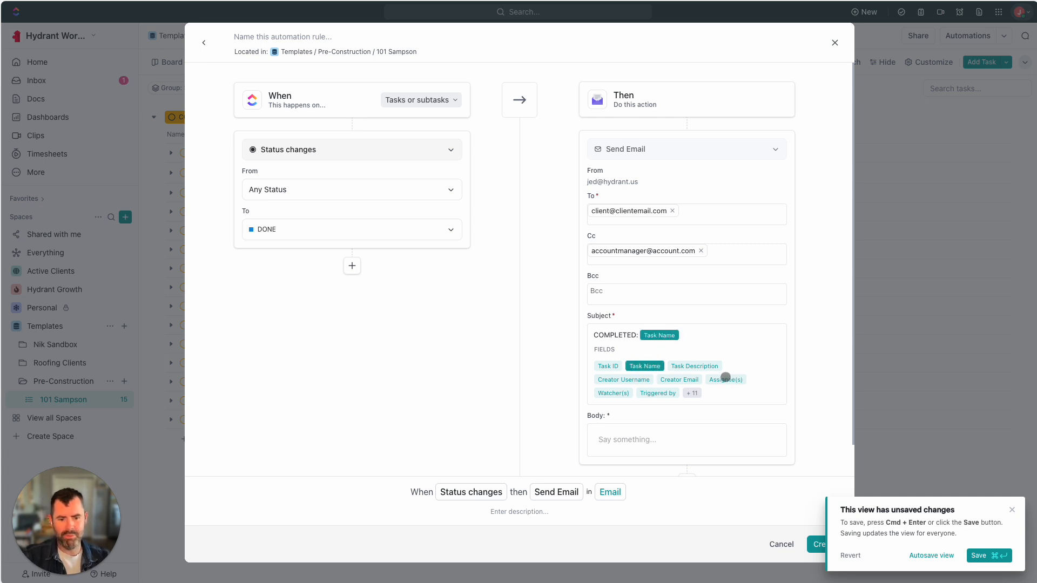
{"action": "scroll", "coordinate": [665, 423], "scroll_direction": "down", "scroll_amount": 1}
Add the Task Description field to the body, then remove the client recipient and Cc address
{"action": "left_click", "coordinate": [665, 422]}
{"action": "scroll", "coordinate": [621, 405], "scroll_direction": "down", "scroll_amount": 2}
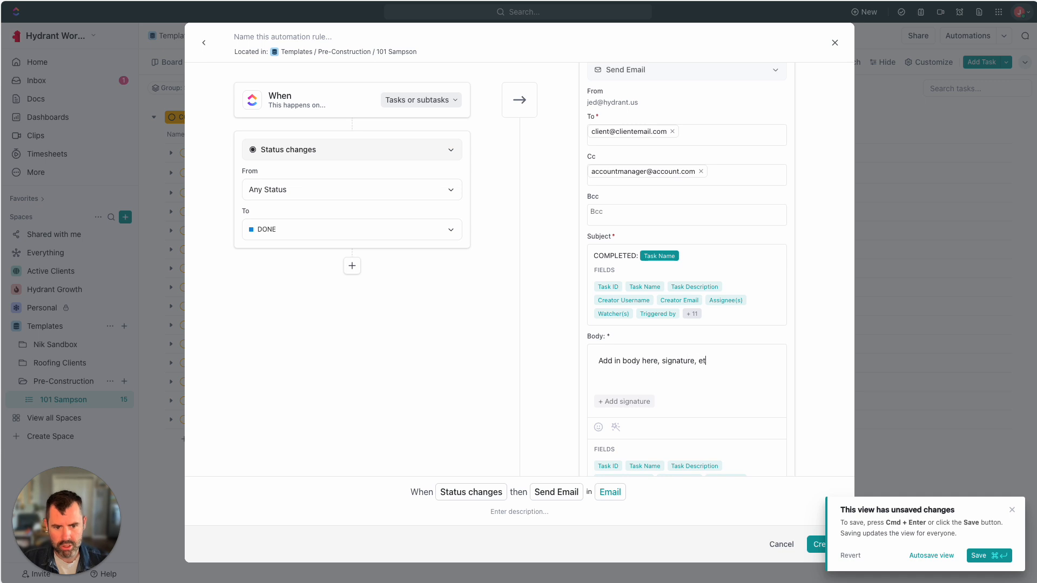
{"action": "scroll", "coordinate": [514, 401], "scroll_direction": "down", "scroll_amount": 1}
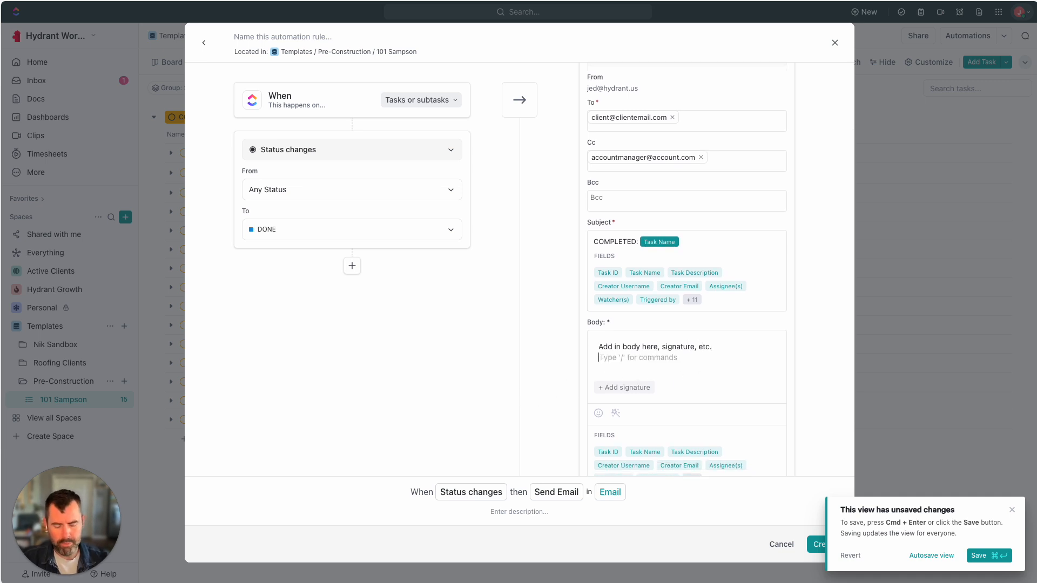
{"action": "left_click", "coordinate": [685, 451]}
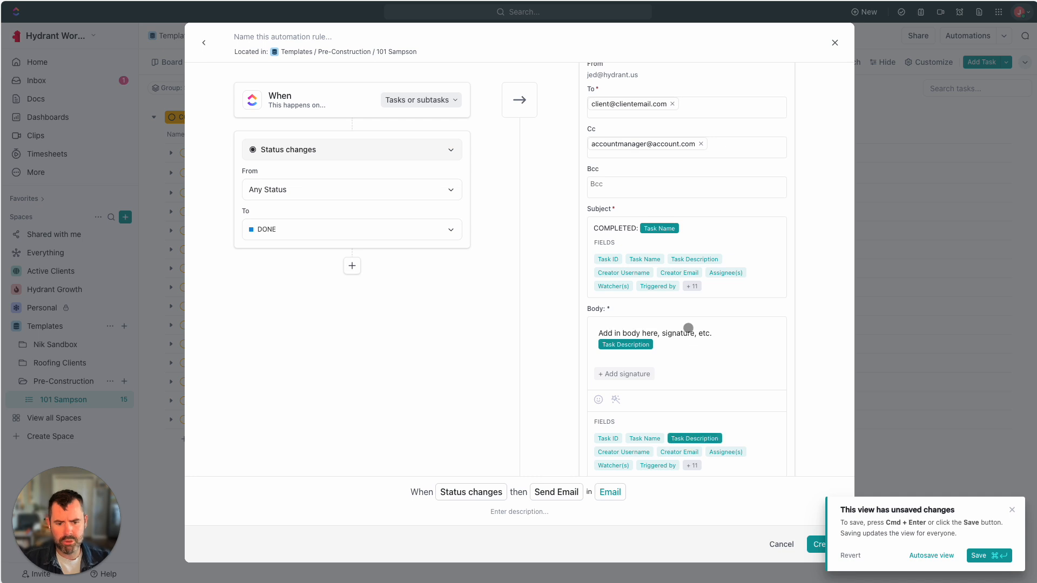
{"action": "scroll", "coordinate": [689, 328], "scroll_direction": "down", "scroll_amount": 2}
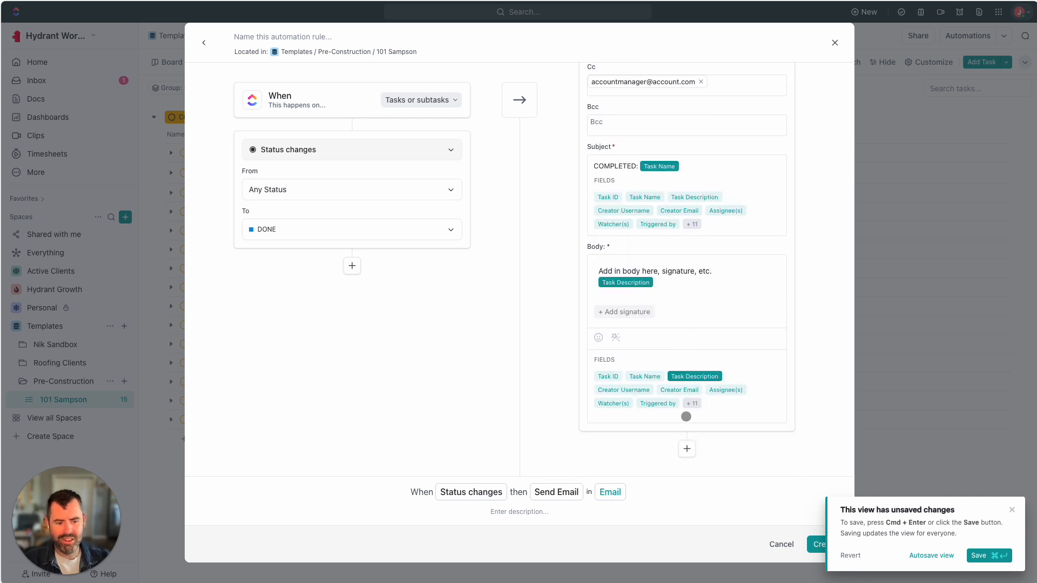
{"action": "scroll", "coordinate": [685, 416], "scroll_direction": "up", "scroll_amount": 5}
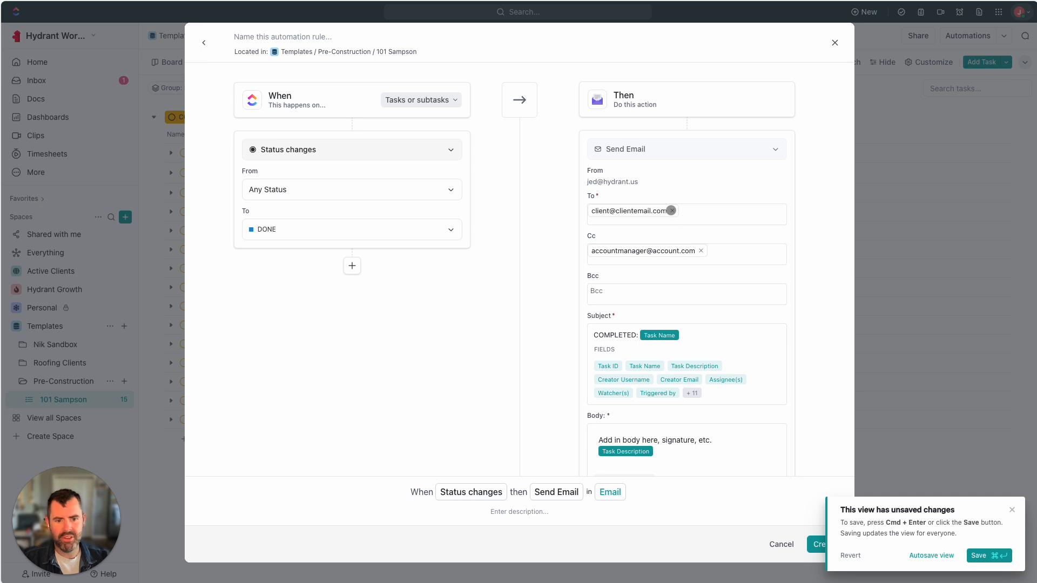
{"action": "left_click", "coordinate": [672, 212]}
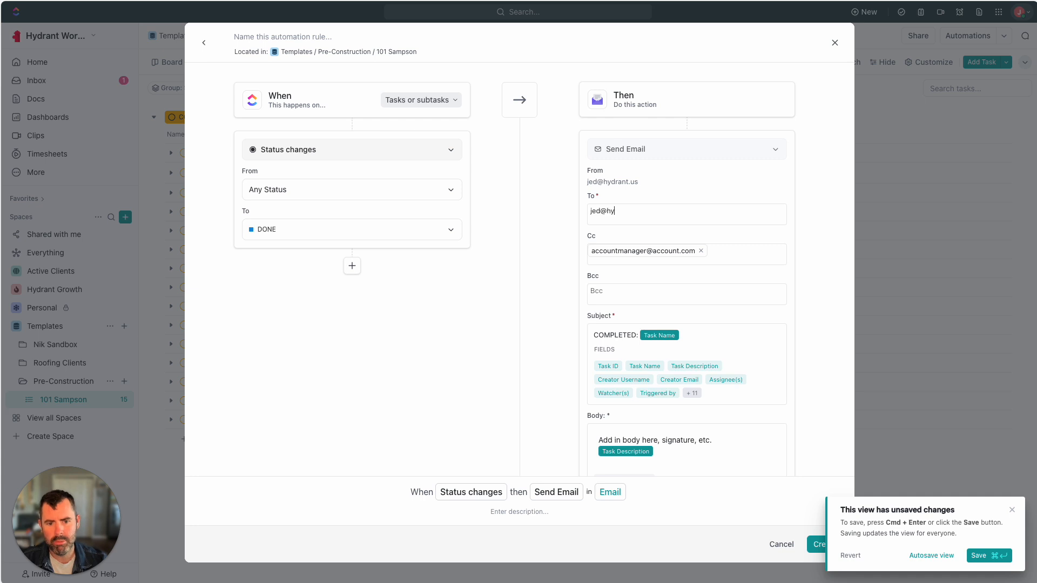
{"action": "left_click", "coordinate": [703, 251]}
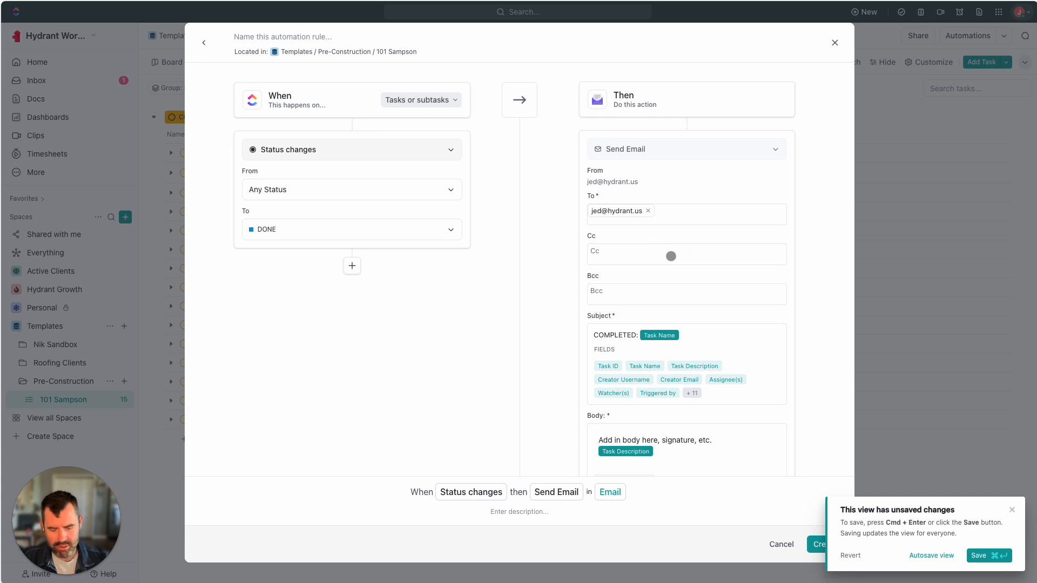
Add two team email addresses to the Cc line
{"action": "left_click", "coordinate": [613, 253]}
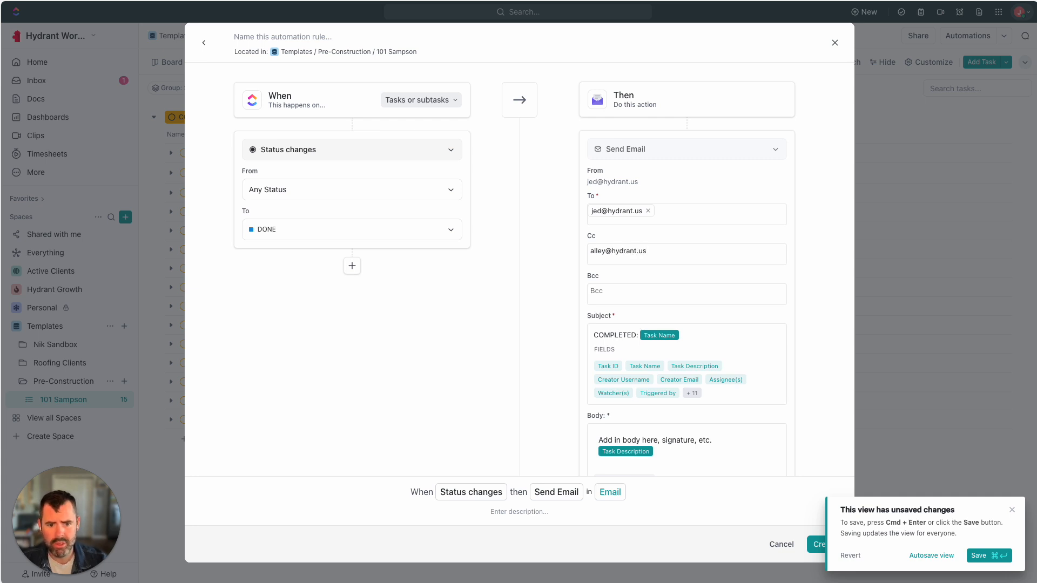
{"action": "key", "text": "Return"}
{"action": "key", "text": "BackSpace"}
{"action": "key", "text": "Tab"}
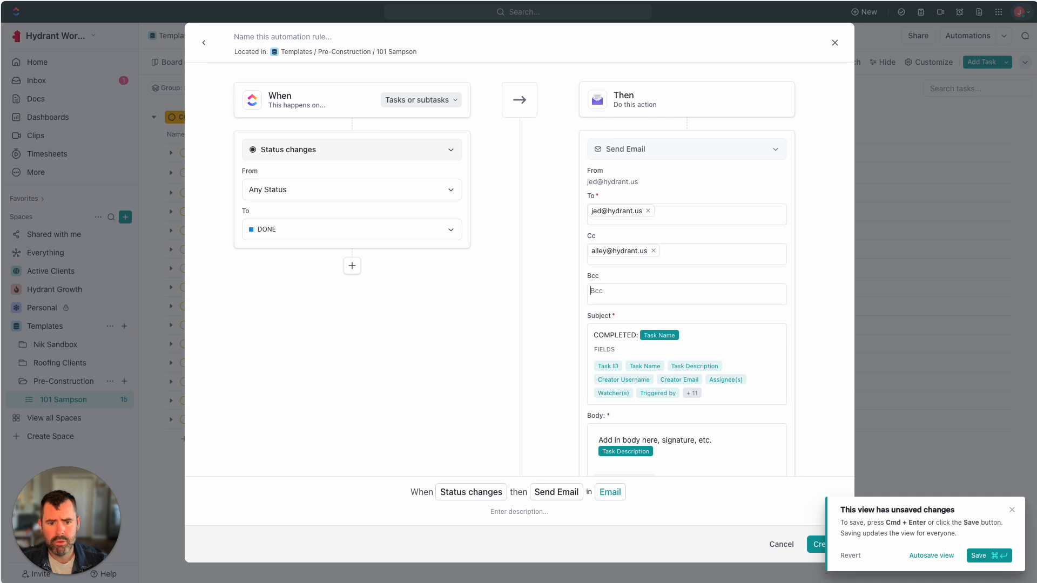
{"action": "left_click", "coordinate": [665, 252]}
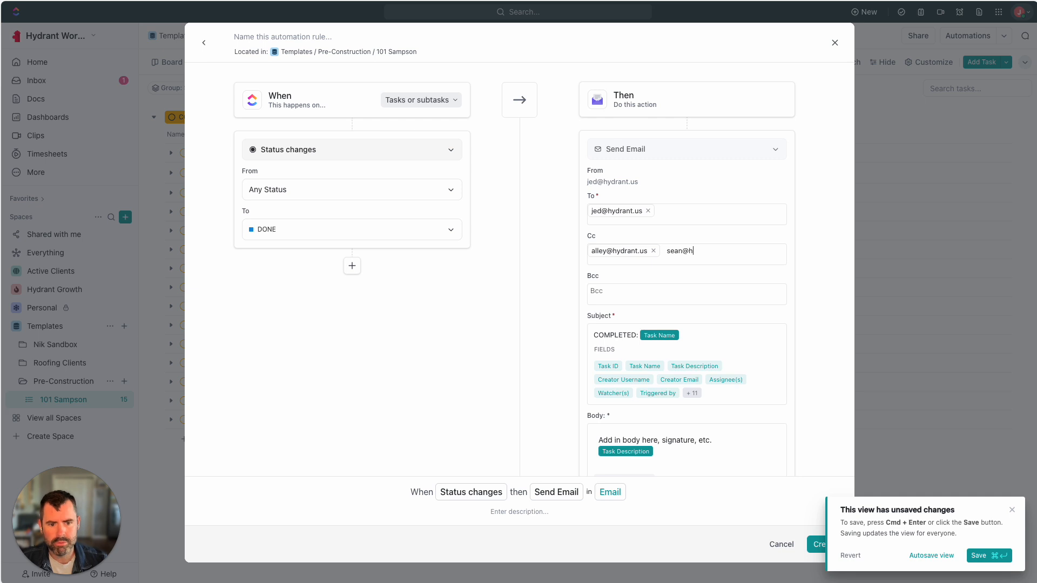
{"action": "left_click", "coordinate": [655, 294]}
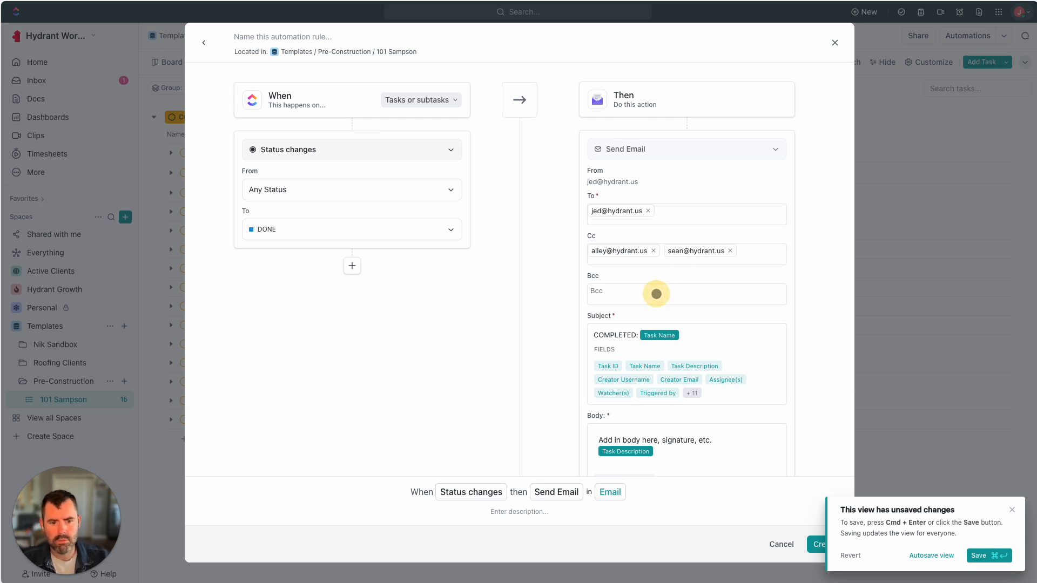
Change the subject to 'TASK COMPLETED:', append 'This is a test.' to the body, and create it
{"action": "scroll", "coordinate": [653, 302], "scroll_direction": "down", "scroll_amount": 2}
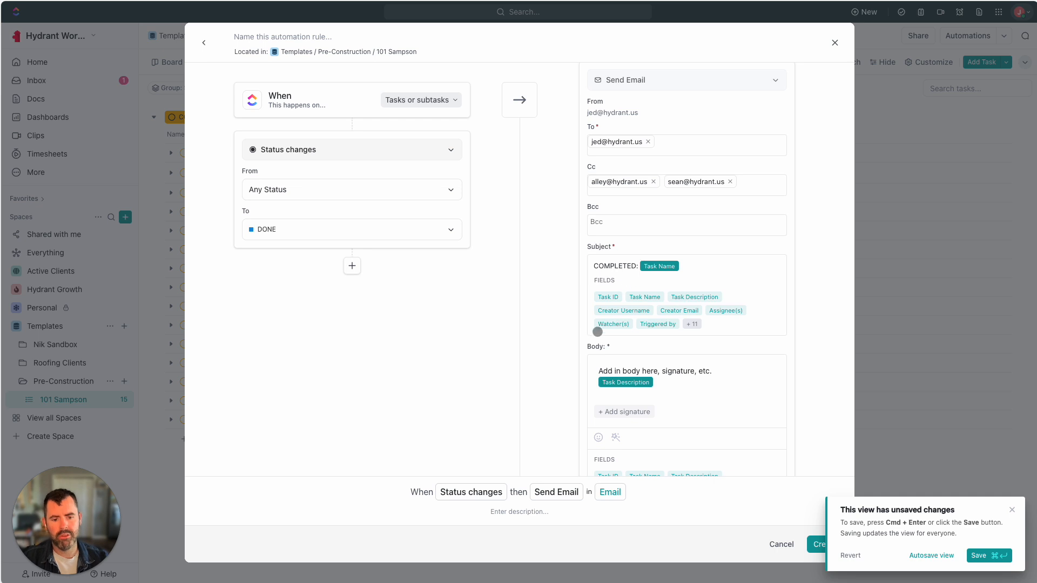
{"action": "scroll", "coordinate": [597, 347], "scroll_direction": "down", "scroll_amount": 1}
{"action": "scroll", "coordinate": [621, 324], "scroll_direction": "up", "scroll_amount": 3}
{"action": "scroll", "coordinate": [629, 348], "scroll_direction": "down", "scroll_amount": 2}
{"action": "left_click", "coordinate": [605, 263]}
{"action": "type", "text": "TASW"}
{"action": "key", "text": "BackSpace"}
{"action": "type", "text": "K"}
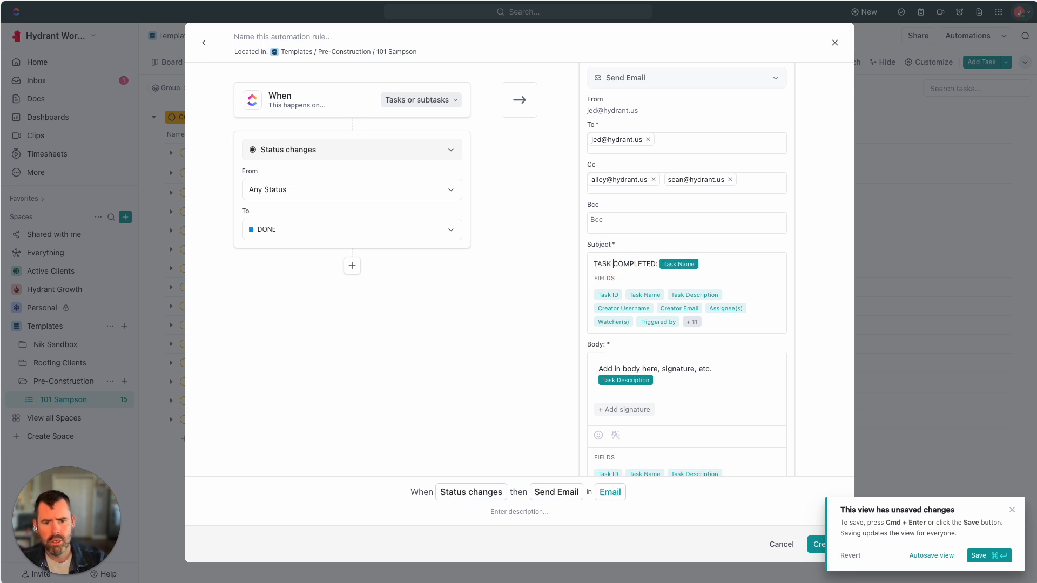
{"action": "scroll", "coordinate": [644, 305], "scroll_direction": "down", "scroll_amount": 3}
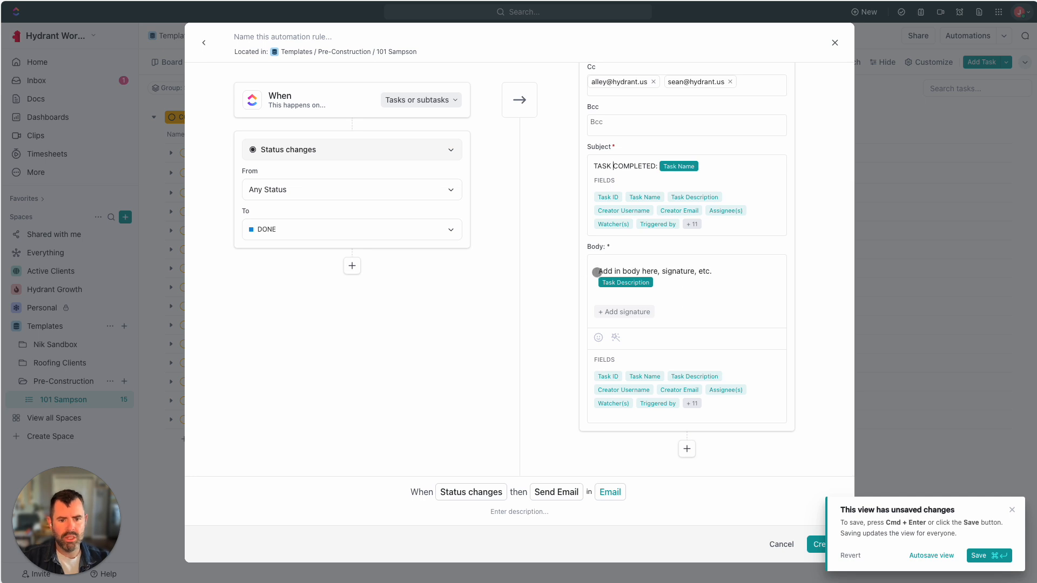
{"action": "left_click", "coordinate": [723, 271]}
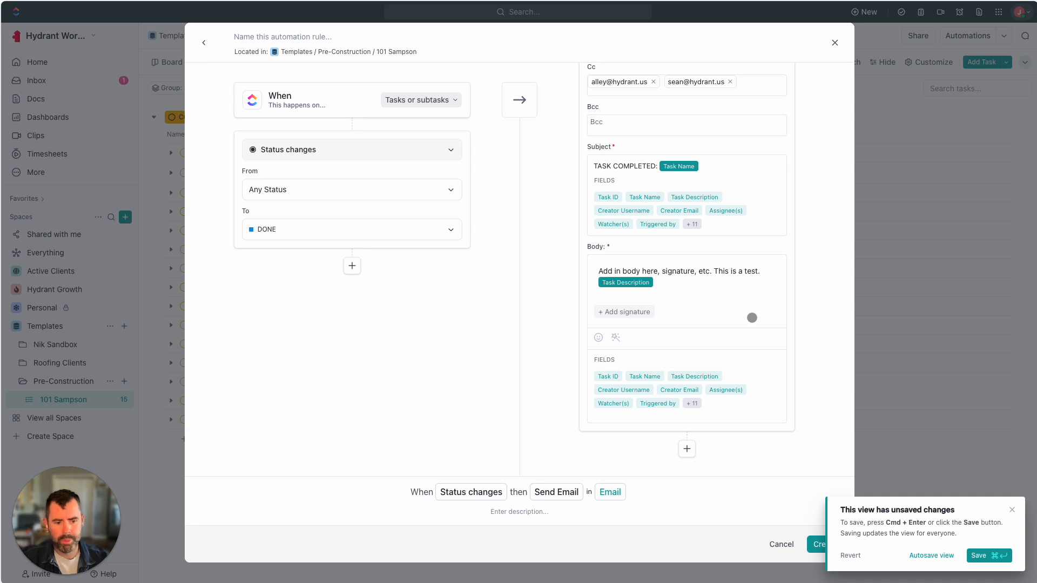
{"action": "left_click", "coordinate": [811, 545]}
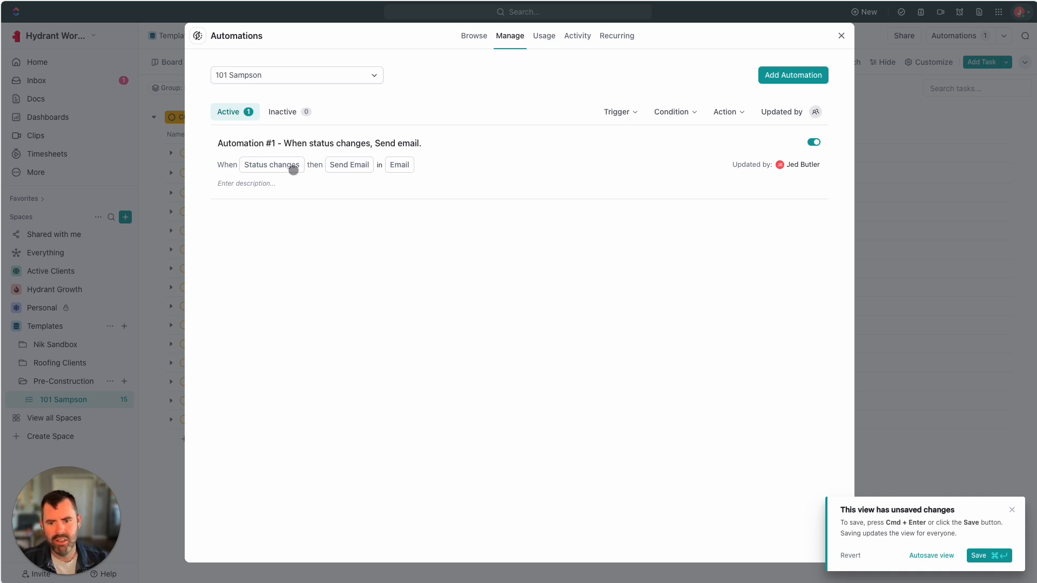
Mark Site Analysis and Due Diligence as DONE and open ClickBot's unsent-email comment
{"action": "left_click", "coordinate": [840, 35]}
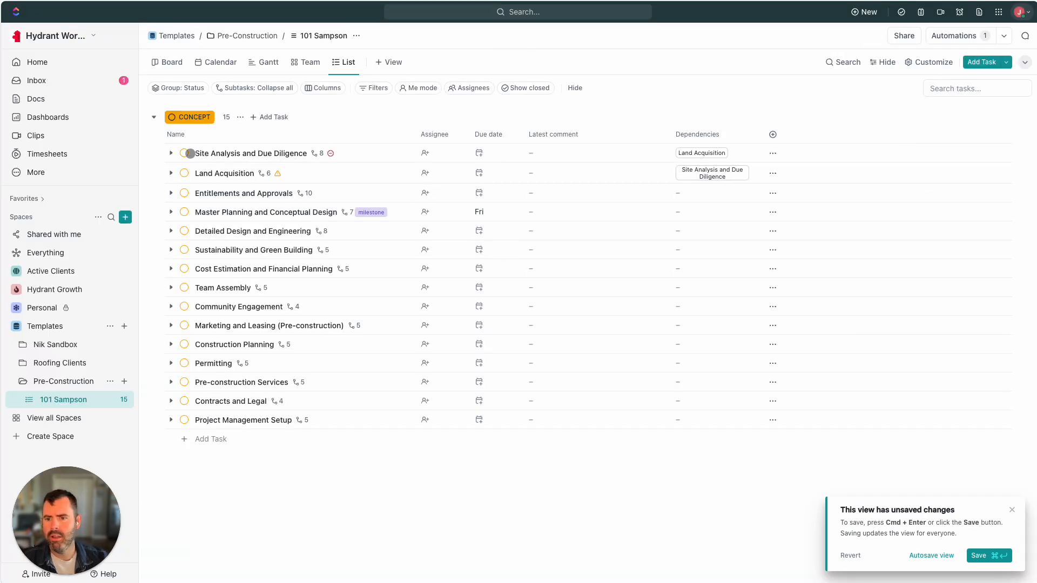
{"action": "left_click", "coordinate": [184, 153]}
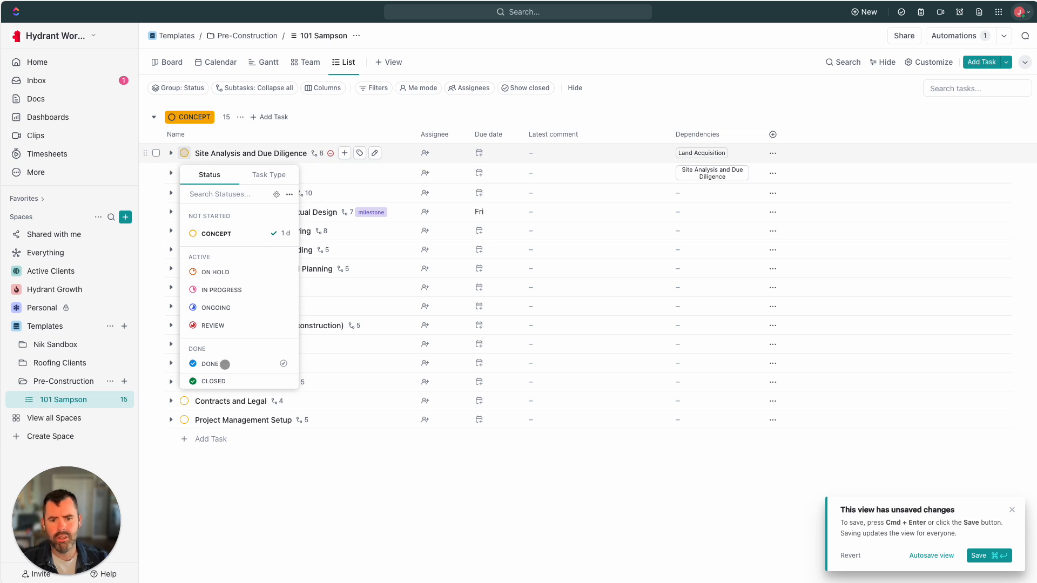
{"action": "left_click", "coordinate": [224, 364]}
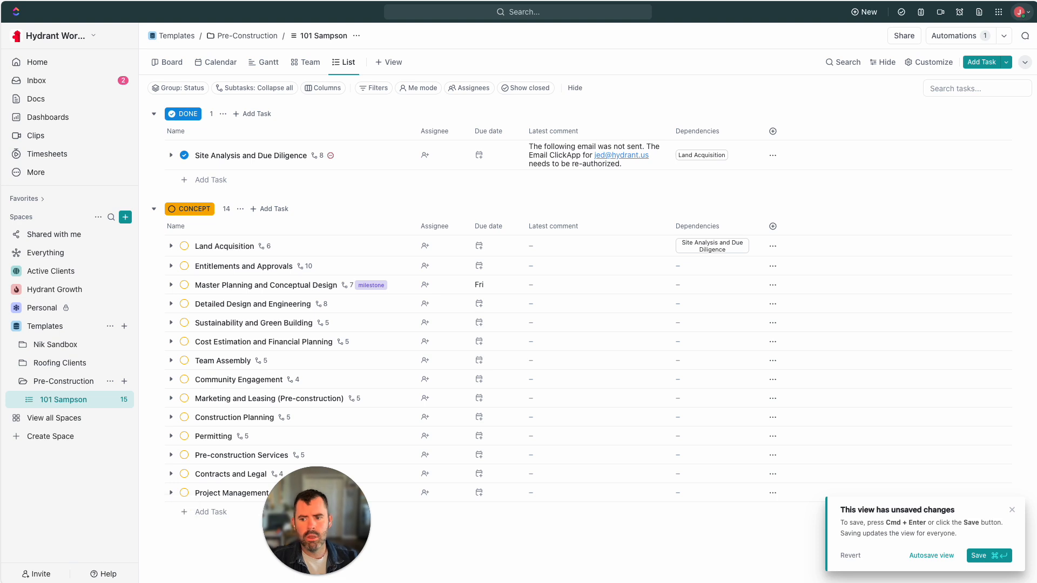
{"action": "left_click", "coordinate": [567, 159]}
{"action": "left_click", "coordinate": [567, 159]}
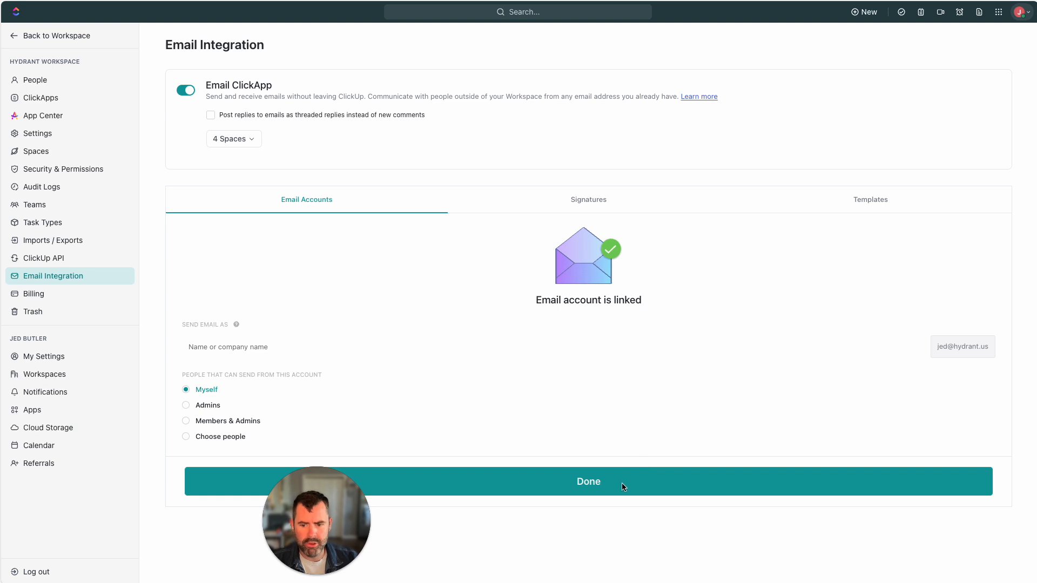
Enter the sender's name as the account's Send Email As name, save, and return to the workspace
{"action": "left_click", "coordinate": [597, 482]}
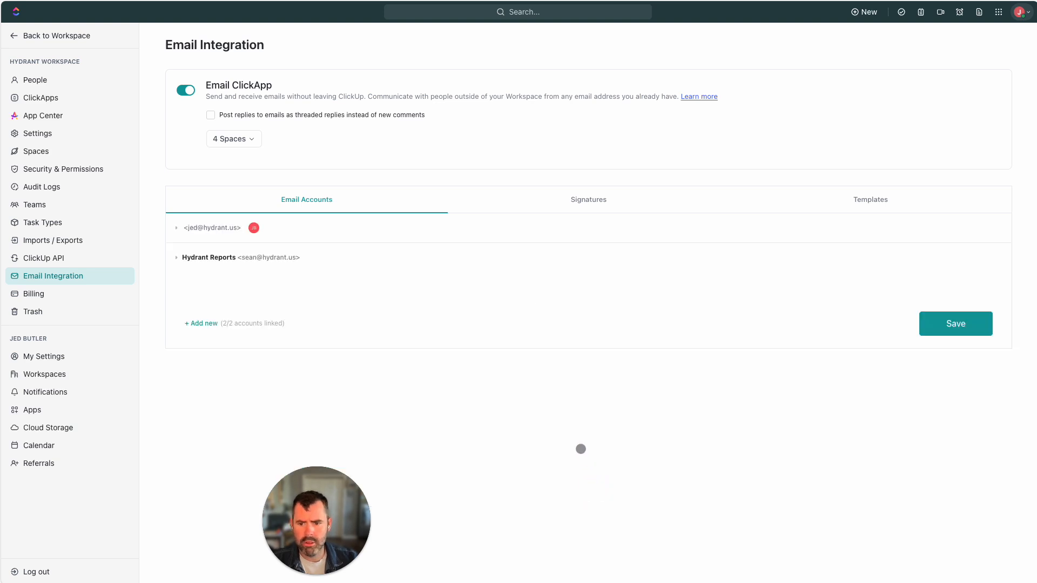
{"action": "left_click", "coordinate": [177, 228]}
{"action": "left_click", "coordinate": [253, 273]}
{"action": "type", "text": "Jed Butler"}
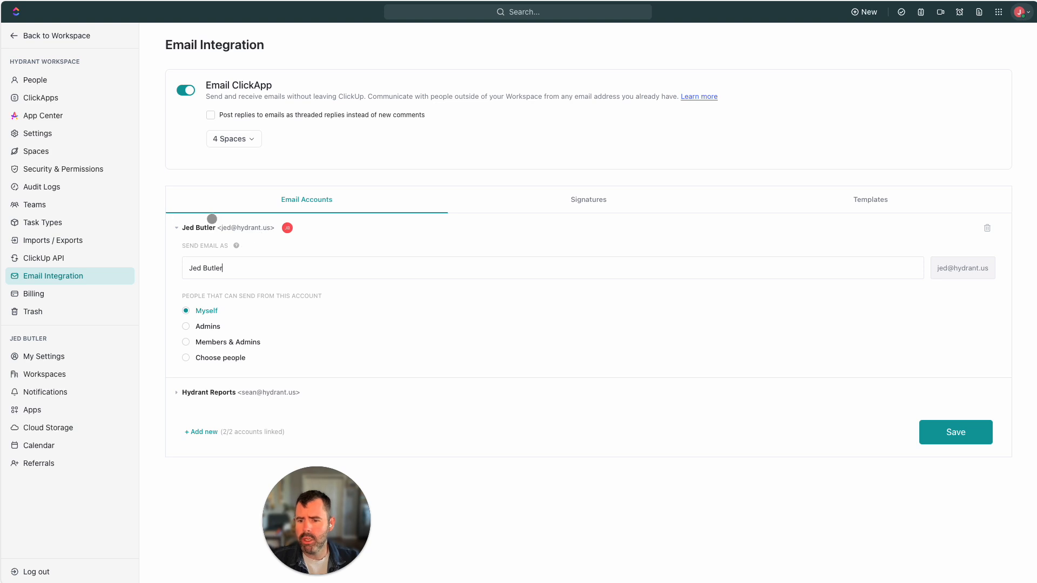
{"action": "left_click", "coordinate": [943, 433]}
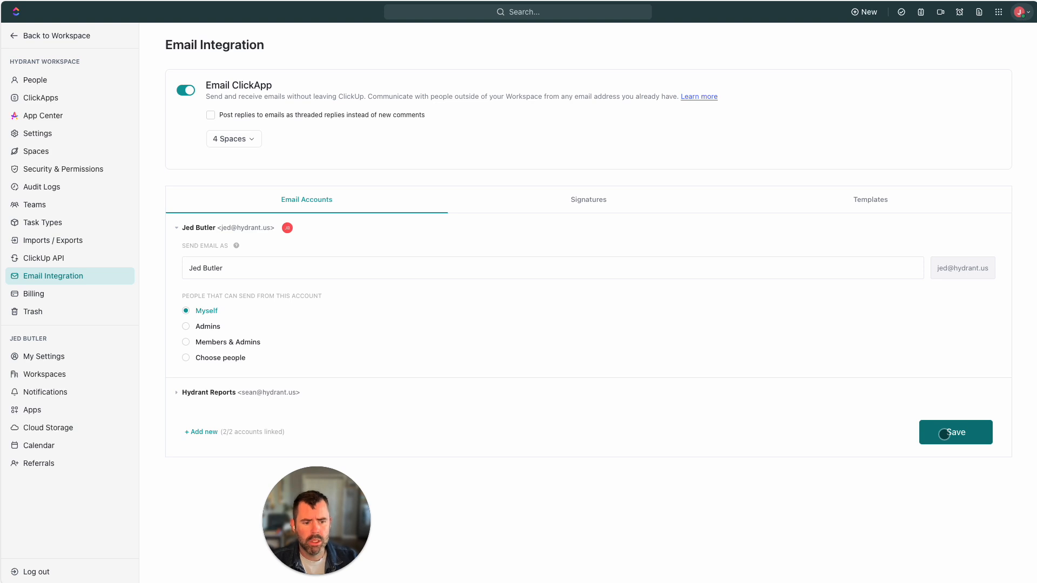
{"action": "left_click", "coordinate": [944, 434]}
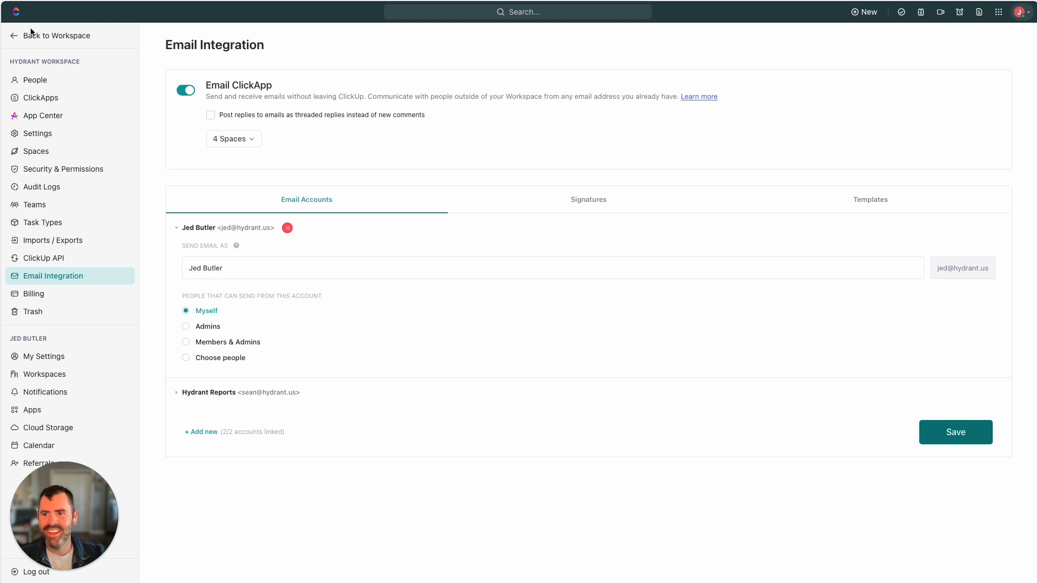
{"action": "left_click", "coordinate": [11, 36]}
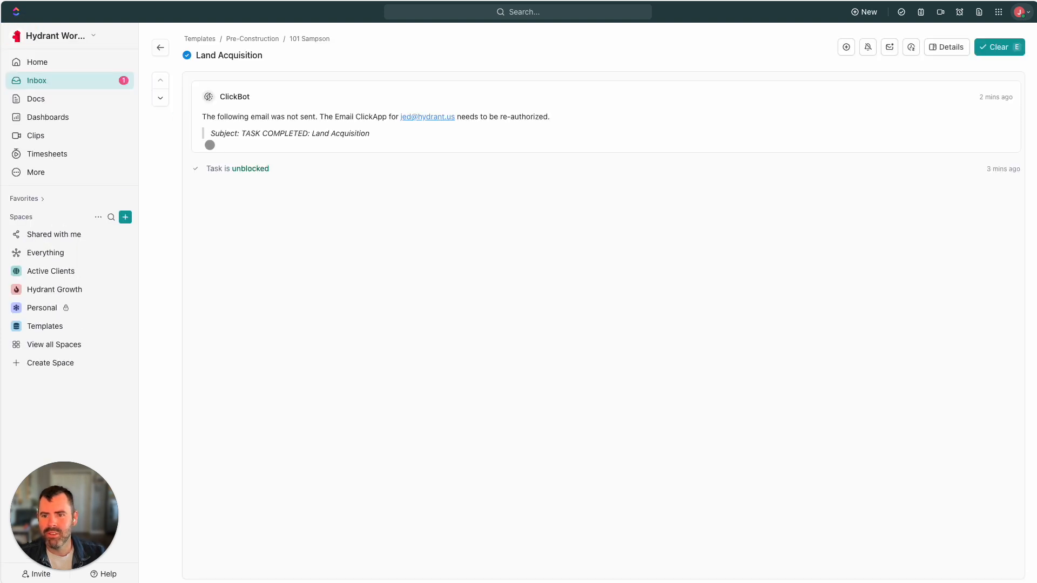
Navigate through Personal and Templates to the Pre-Construction folder's 101 Sampson list
{"action": "left_click", "coordinate": [85, 82]}
{"action": "left_click", "coordinate": [35, 307]}
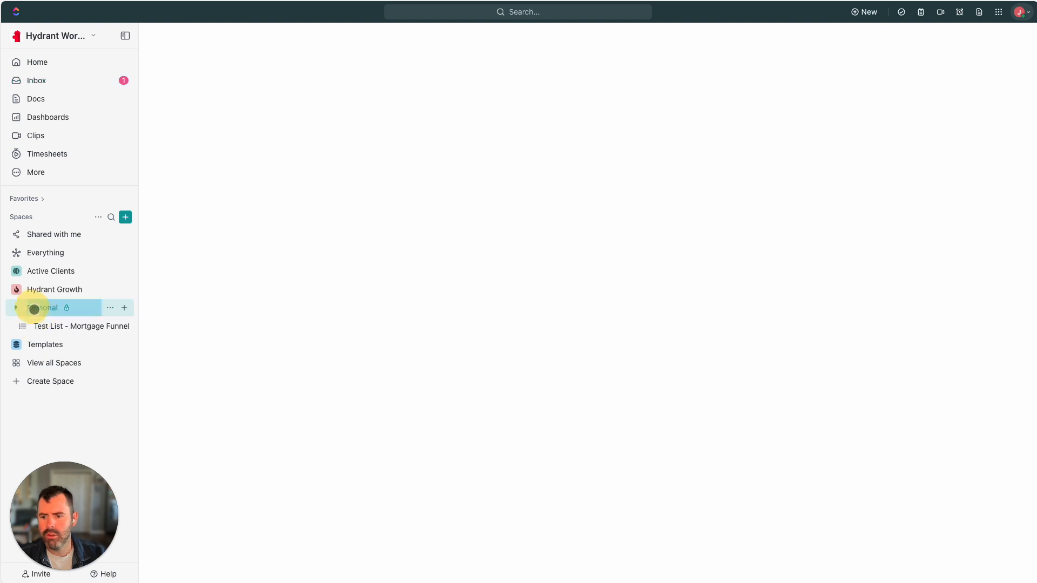
{"action": "left_click", "coordinate": [55, 346]}
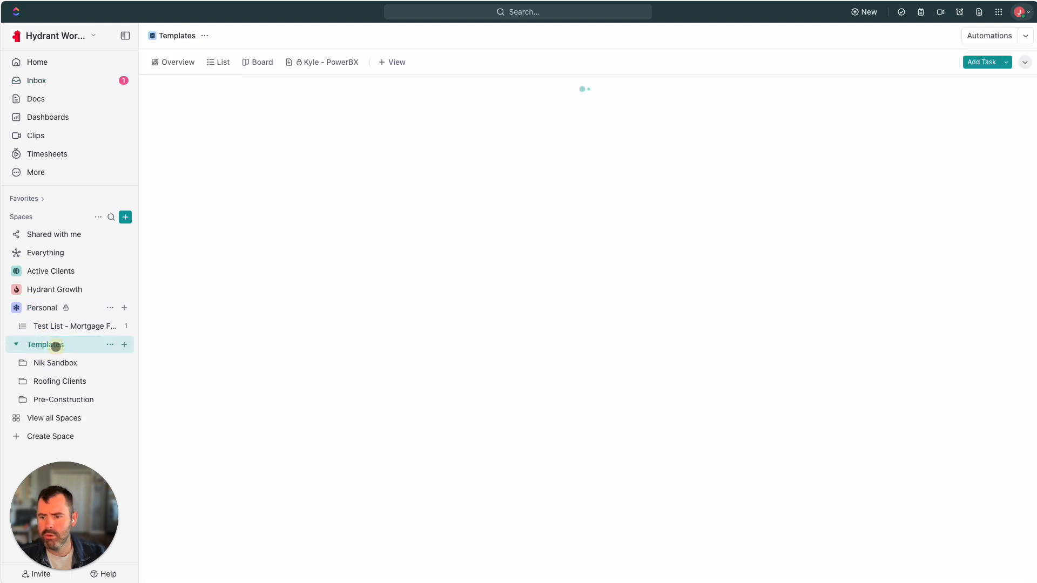
{"action": "left_click", "coordinate": [57, 399]}
{"action": "left_click", "coordinate": [79, 416]}
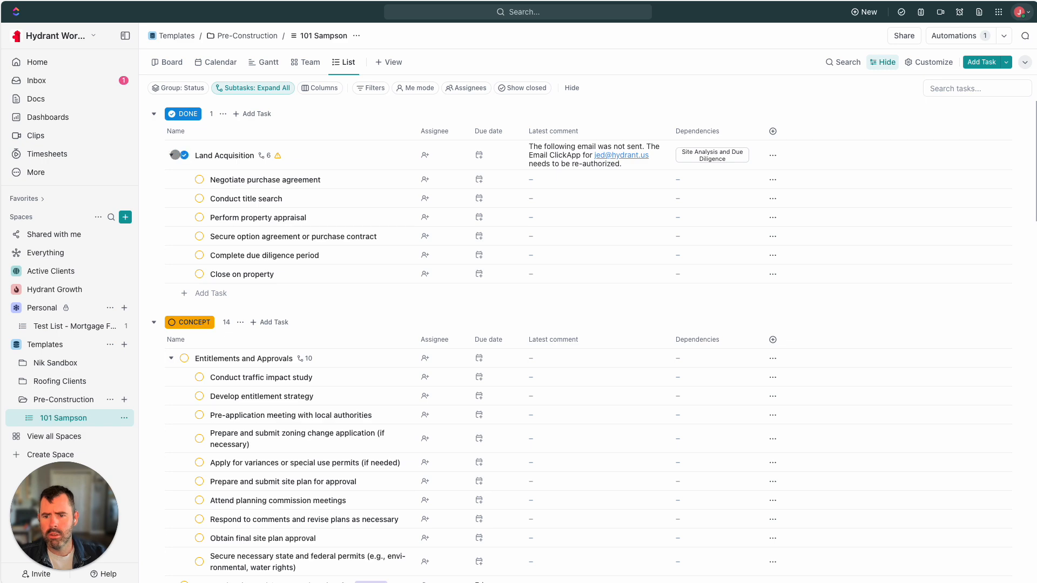
Switch Land Acquisition to ON HOLD, then back to DONE despite the dependency warning
{"action": "left_click", "coordinate": [184, 155]}
{"action": "left_click", "coordinate": [216, 274]}
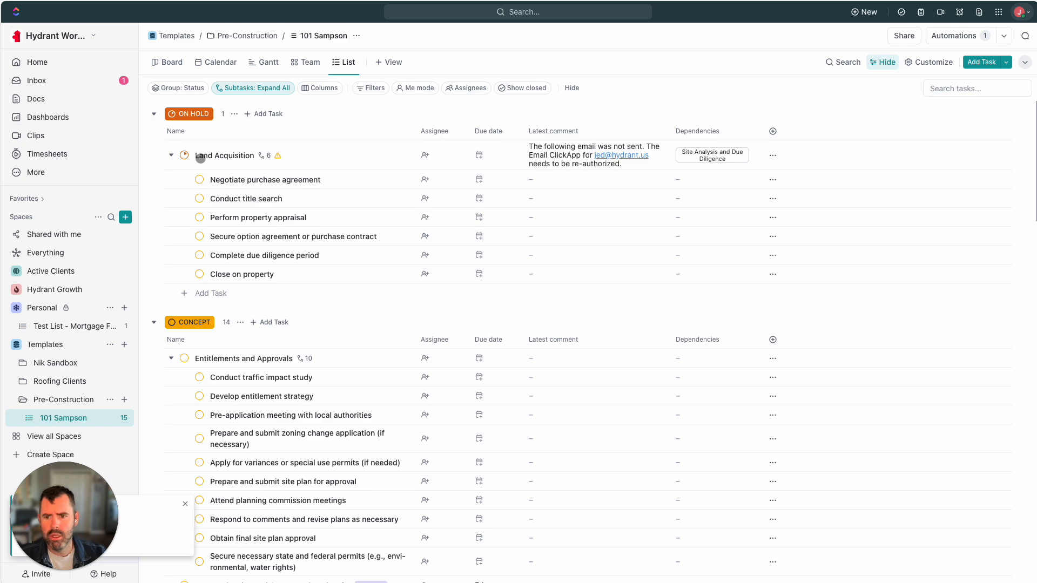
{"action": "left_click", "coordinate": [184, 155]}
{"action": "left_click", "coordinate": [247, 366]}
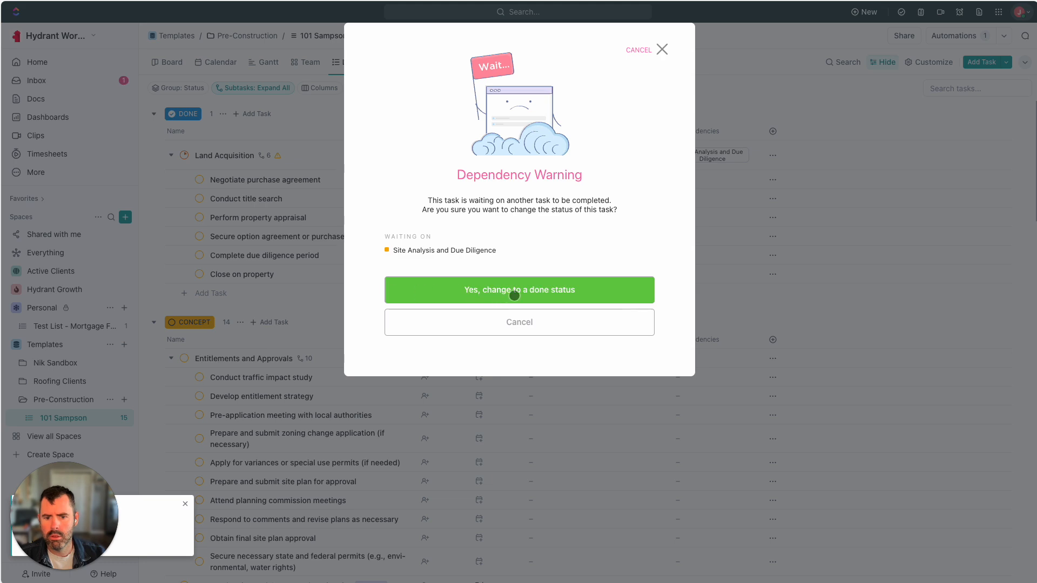
{"action": "left_click", "coordinate": [533, 291]}
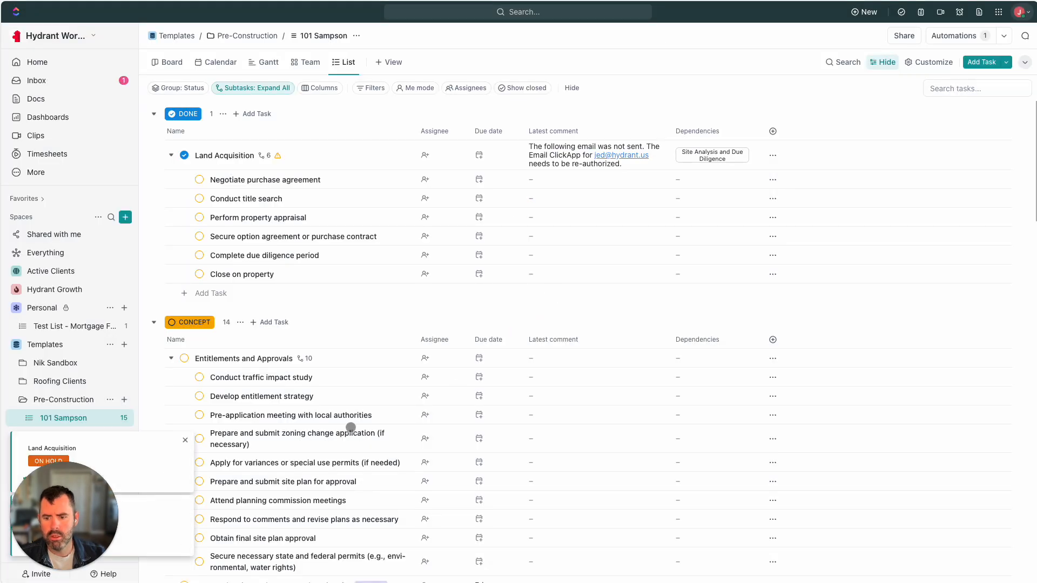
{"action": "left_click_drag", "start_coordinate": [64, 516], "coordinate": [232, 513]}
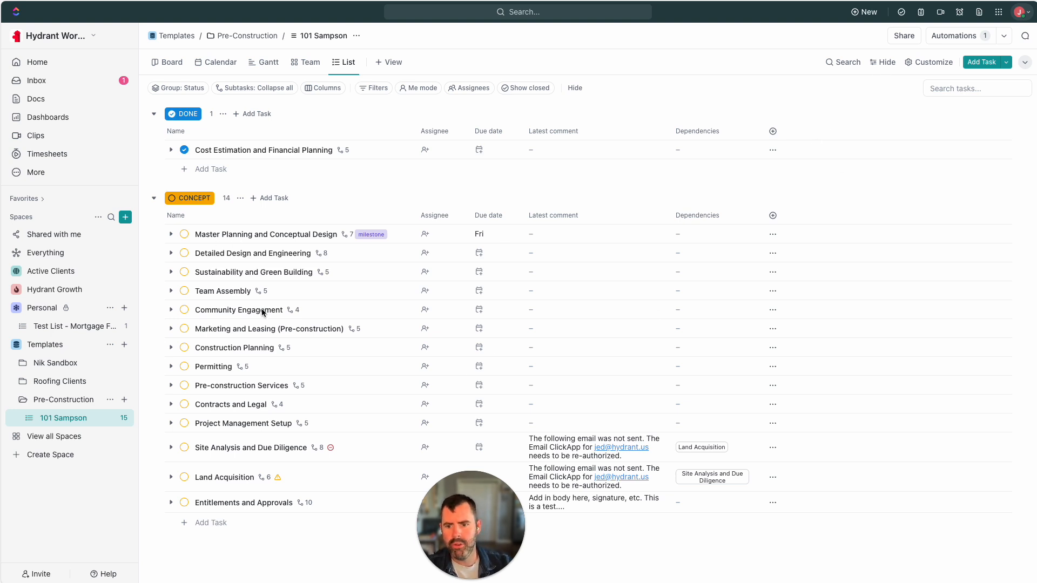
Check the list's automations to confirm the Done-status automation is active
{"action": "left_click", "coordinate": [942, 39]}
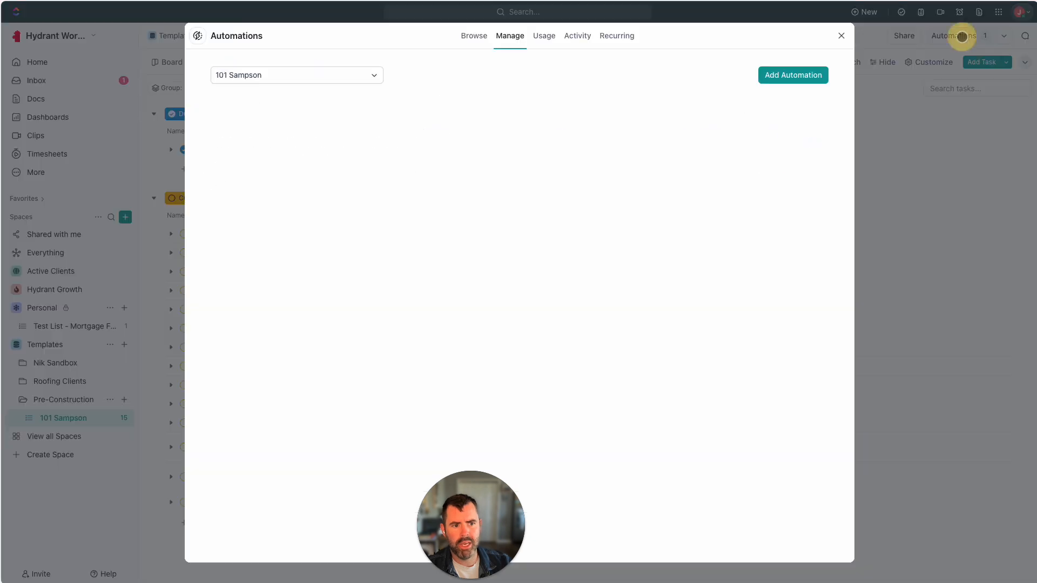
{"action": "left_click", "coordinate": [284, 111]}
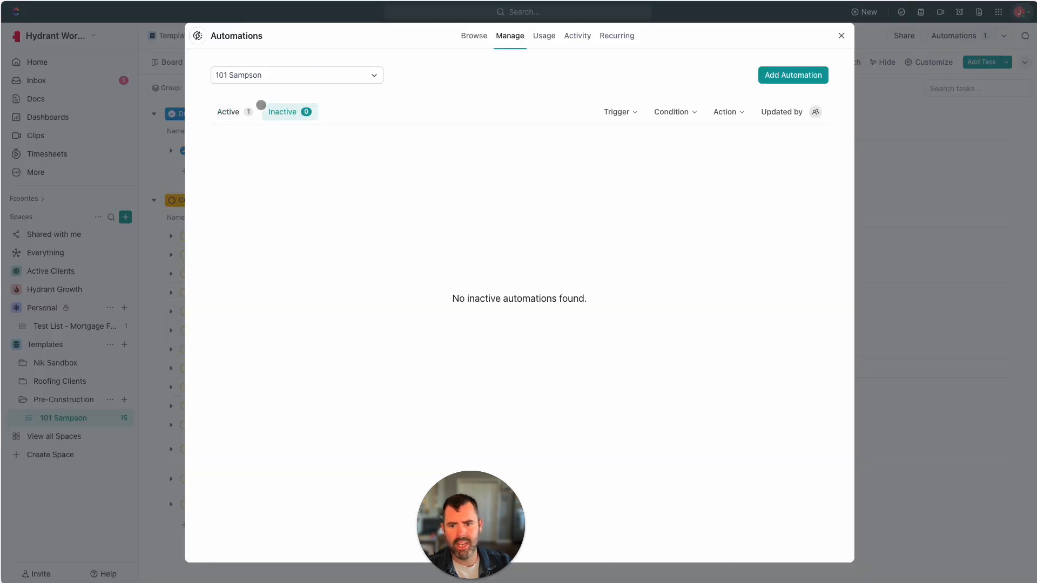
{"action": "left_click", "coordinate": [234, 109]}
{"action": "left_click", "coordinate": [840, 35]}
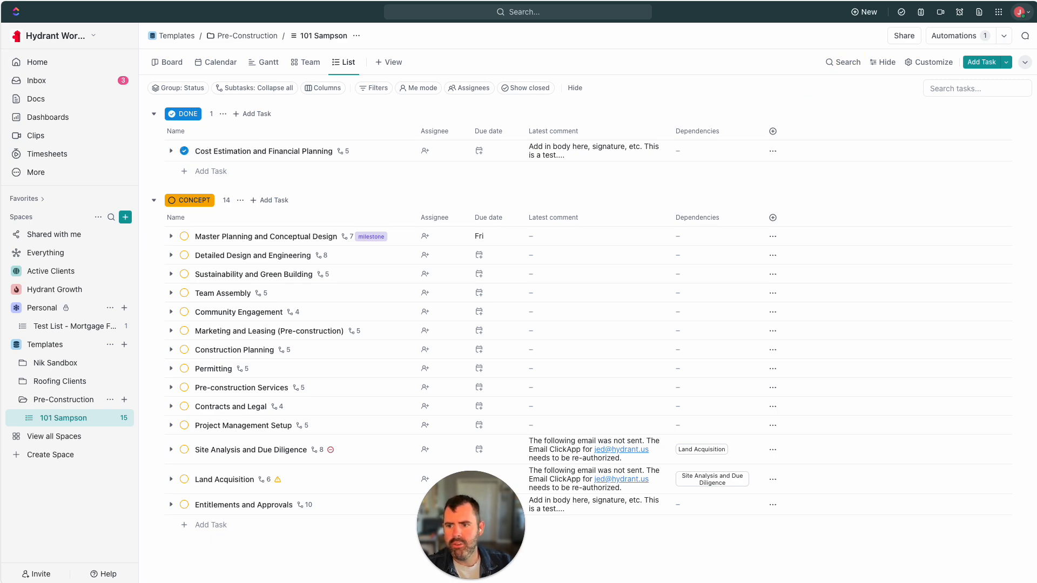
Verify the 'TASK COMPLETED: Entitlements and Approvals' email in Gmail, then return to 101 Sampson
{"action": "left_click", "coordinate": [1, 61]}
{"action": "left_click_drag", "start_coordinate": [331, 42], "coordinate": [434, 44]}
{"action": "left_click", "coordinate": [337, 92]}
{"action": "left_click", "coordinate": [257, 92]}
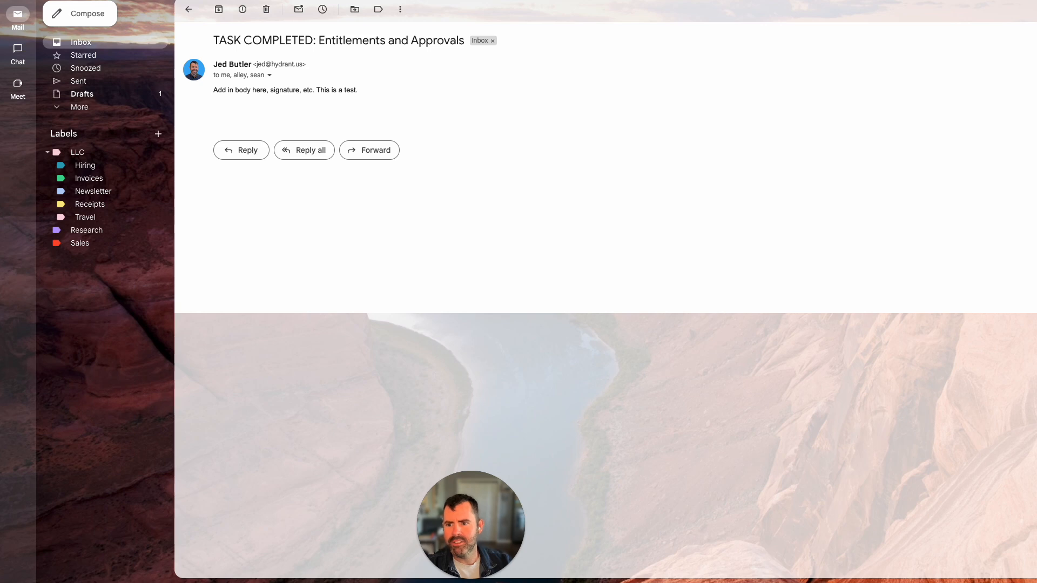
{"action": "left_click", "coordinate": [21, 12]}
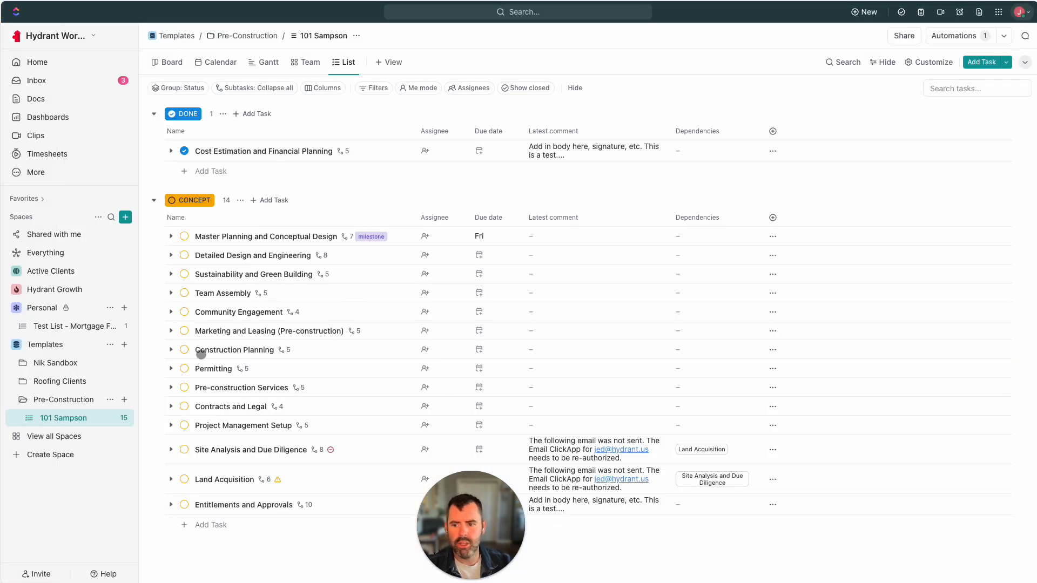
Review the 'Rest easy' step in the Auto-emailing on Due Date task, then switch to the Hydrant website
{"action": "mouse_move", "coordinate": [0, 275]}
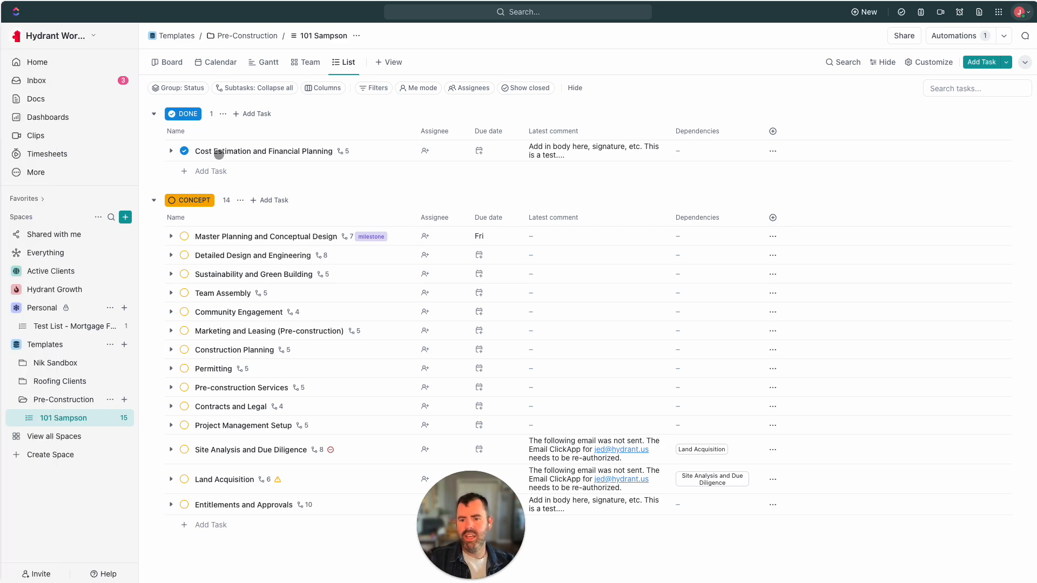
{"action": "left_click", "coordinate": [22, 29]}
{"action": "scroll", "coordinate": [373, 375], "scroll_direction": "down", "scroll_amount": 1}
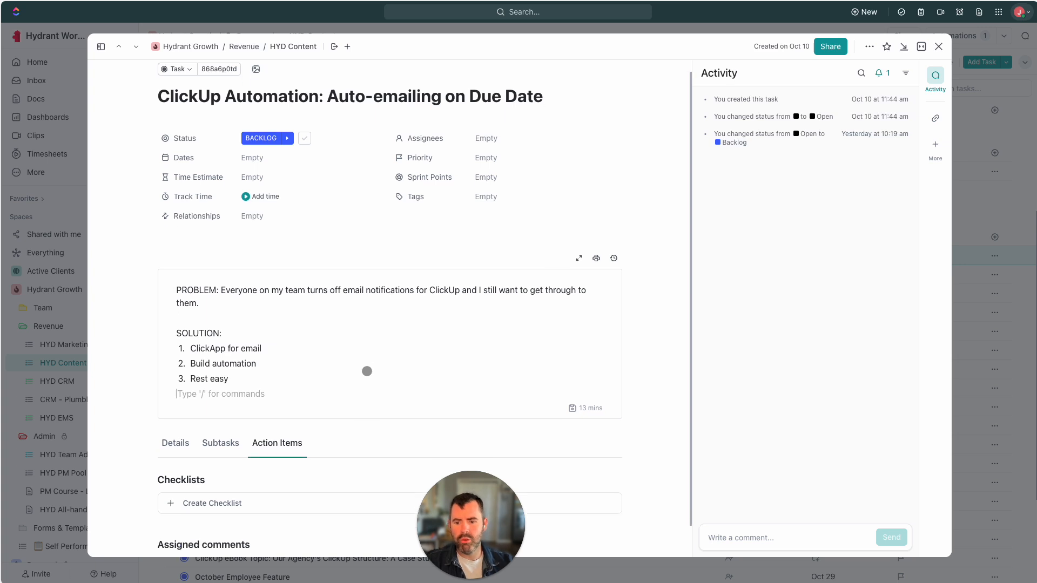
{"action": "left_click", "coordinate": [229, 382]}
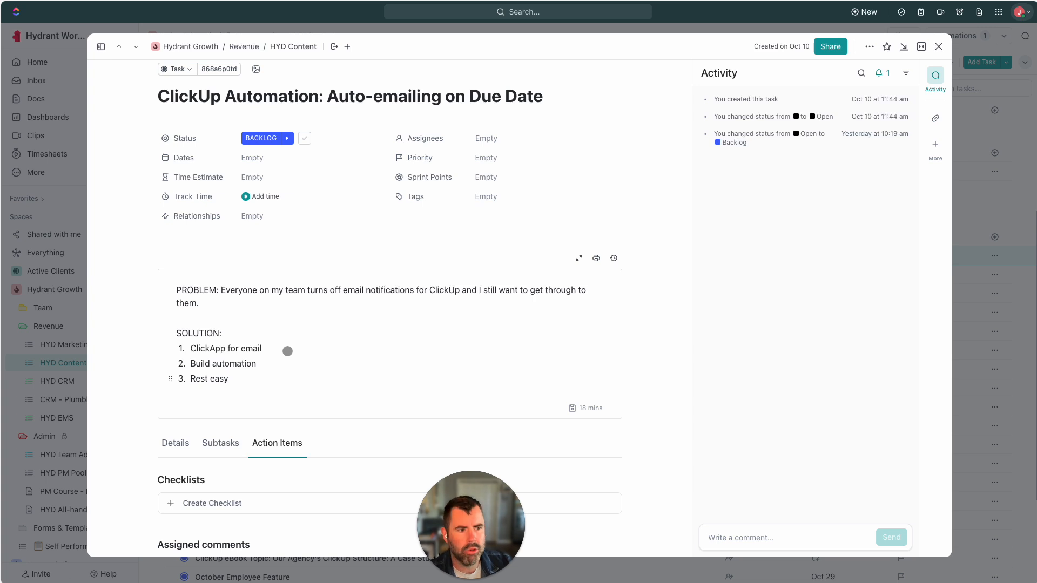
{"action": "left_click", "coordinate": [250, 378]}
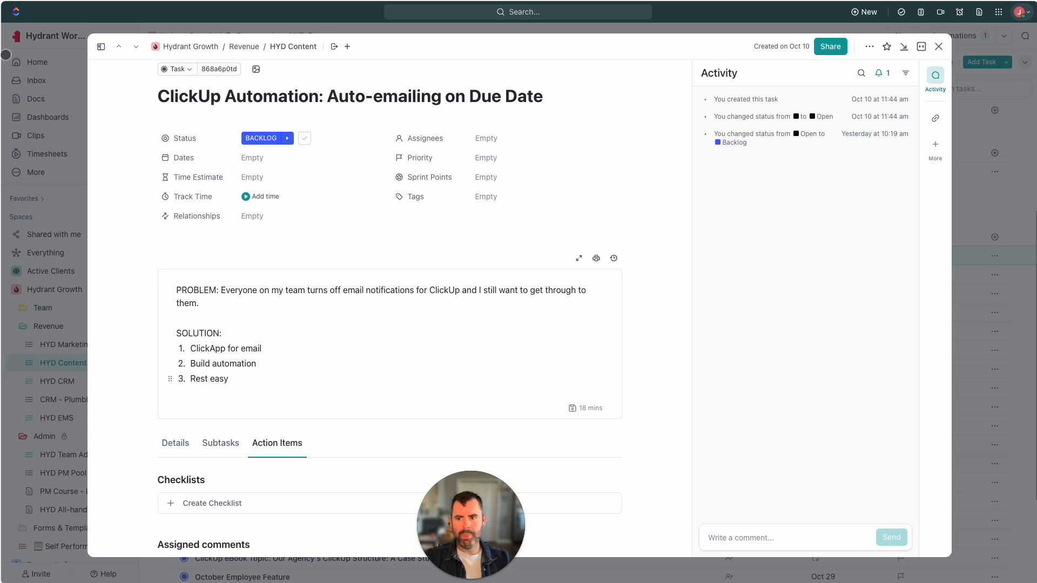
{"action": "left_click", "coordinate": [5, 32]}
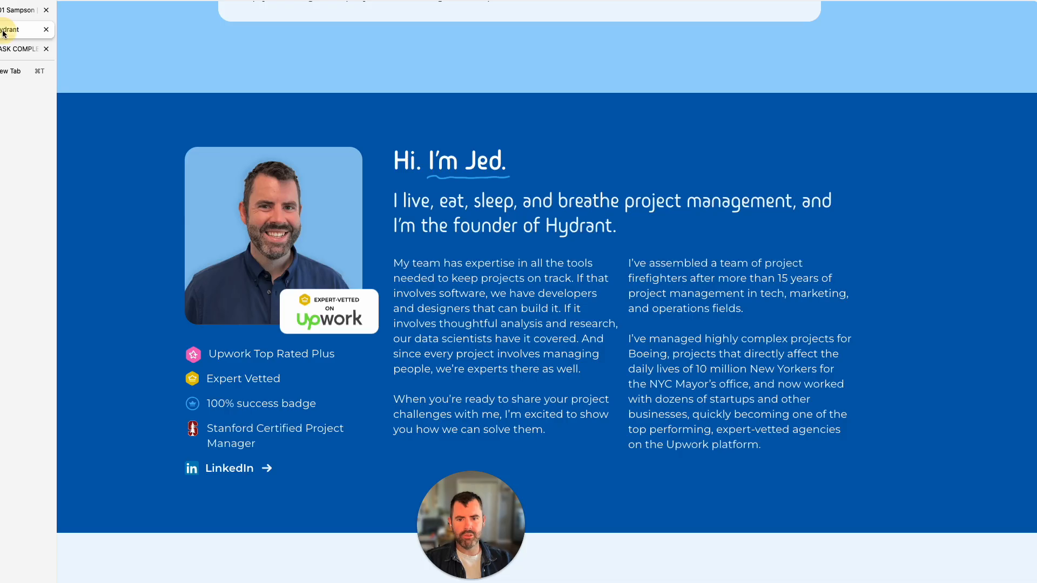